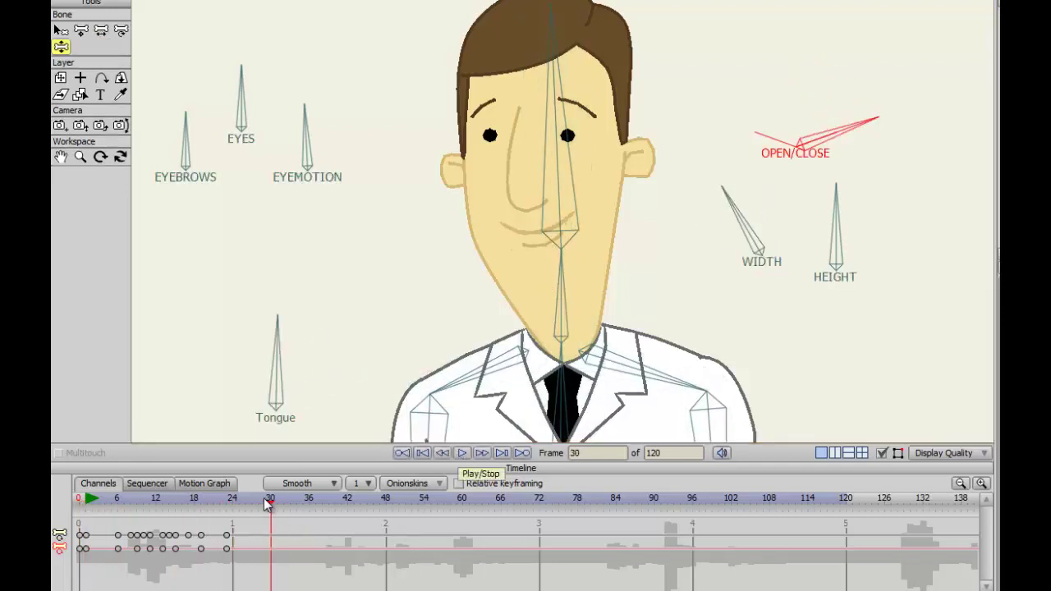
- Listen to the audio from frame 36 and add a closed-mouth keyframe for the OPEN/CLOSE bone, placing it at frame 35
left_click_drag(267, 503, 310, 506)
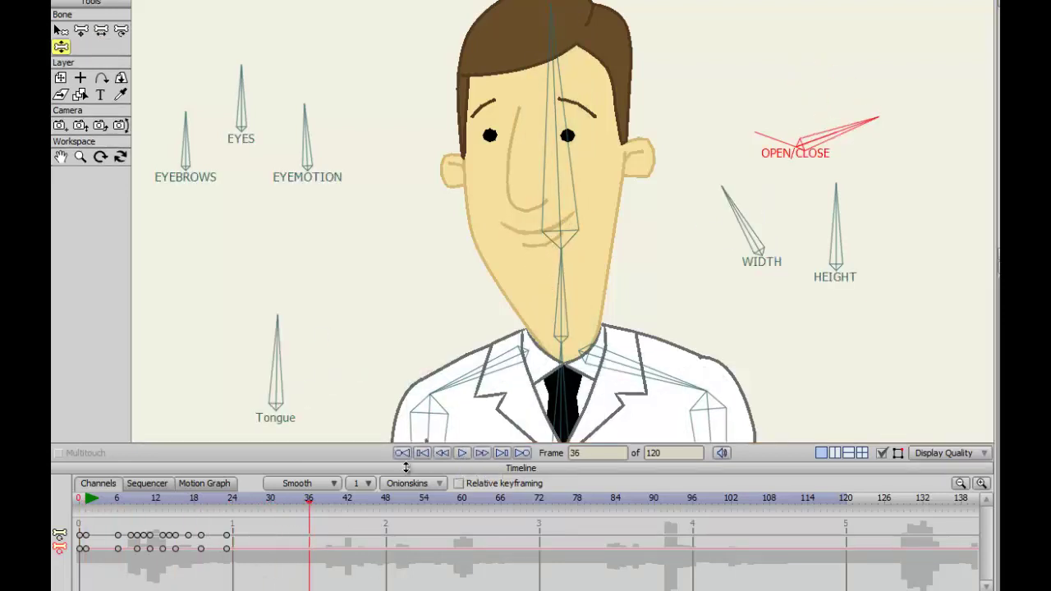
left_click(464, 454)
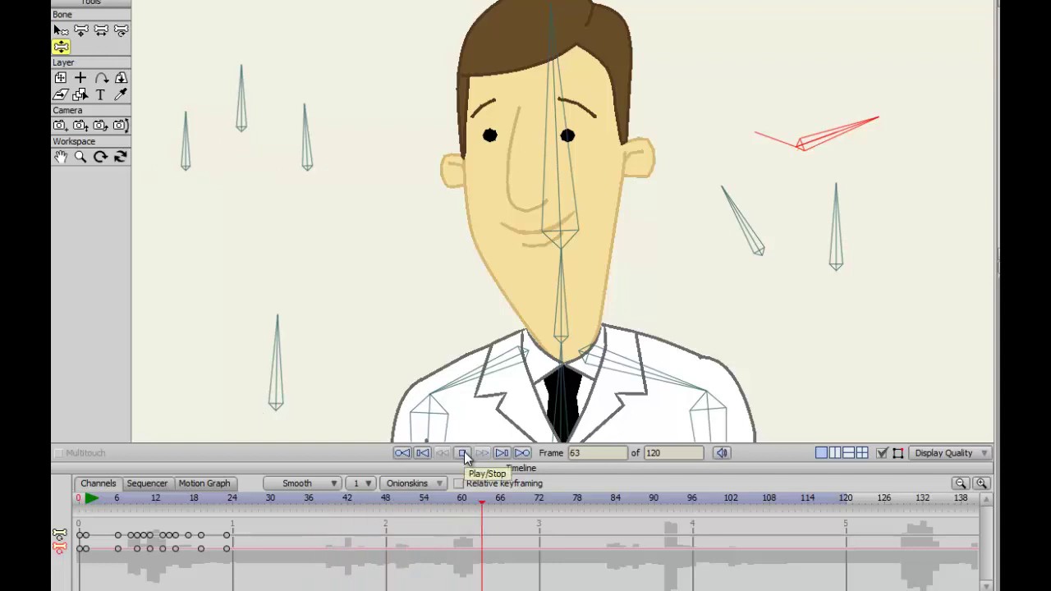
left_click(464, 454)
left_click_drag(536, 509, 329, 505)
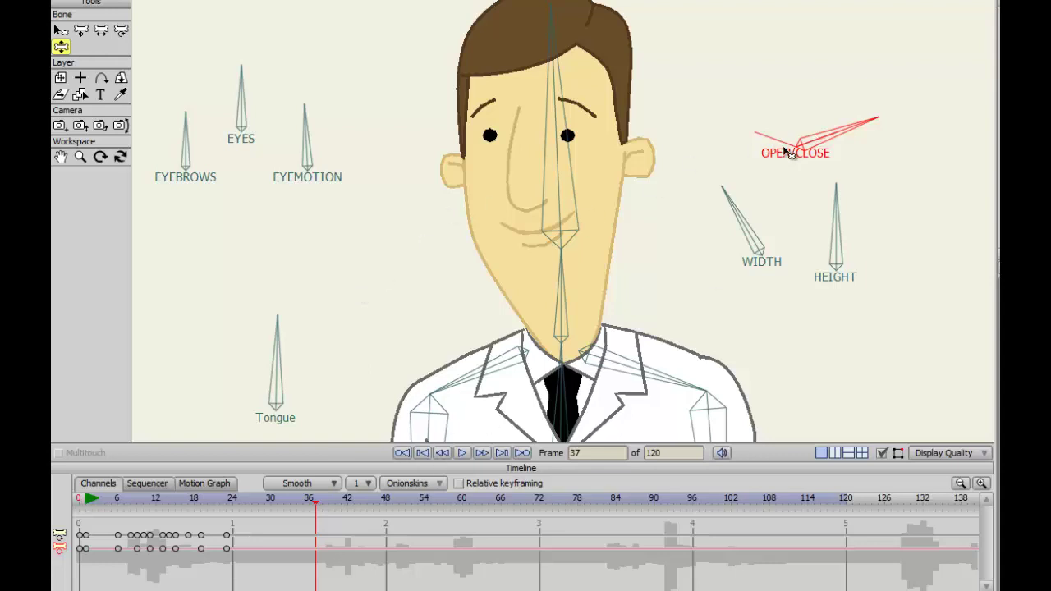
key("z")
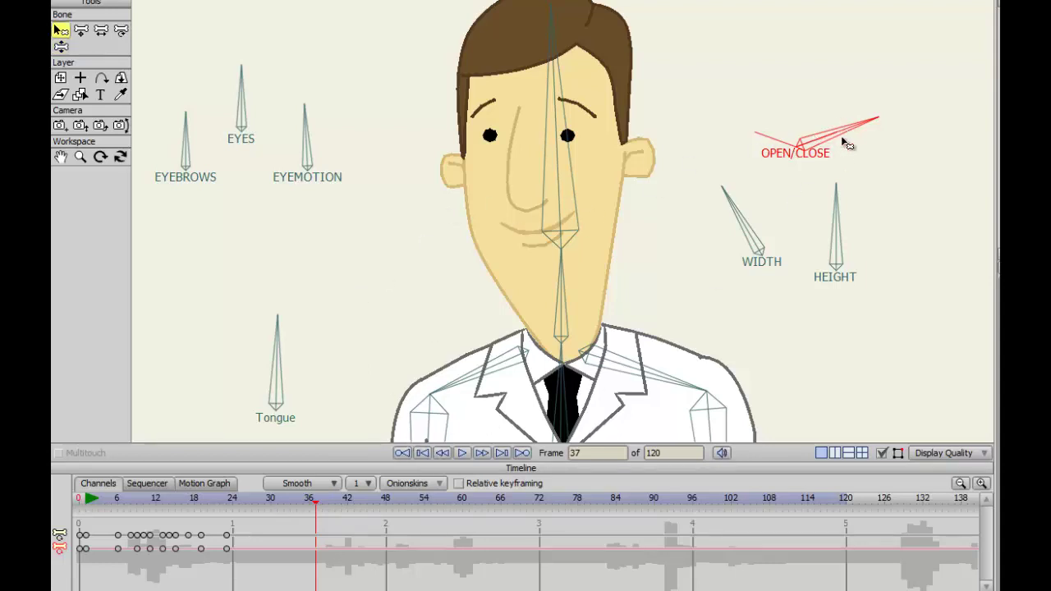
key("z")
left_click(316, 548)
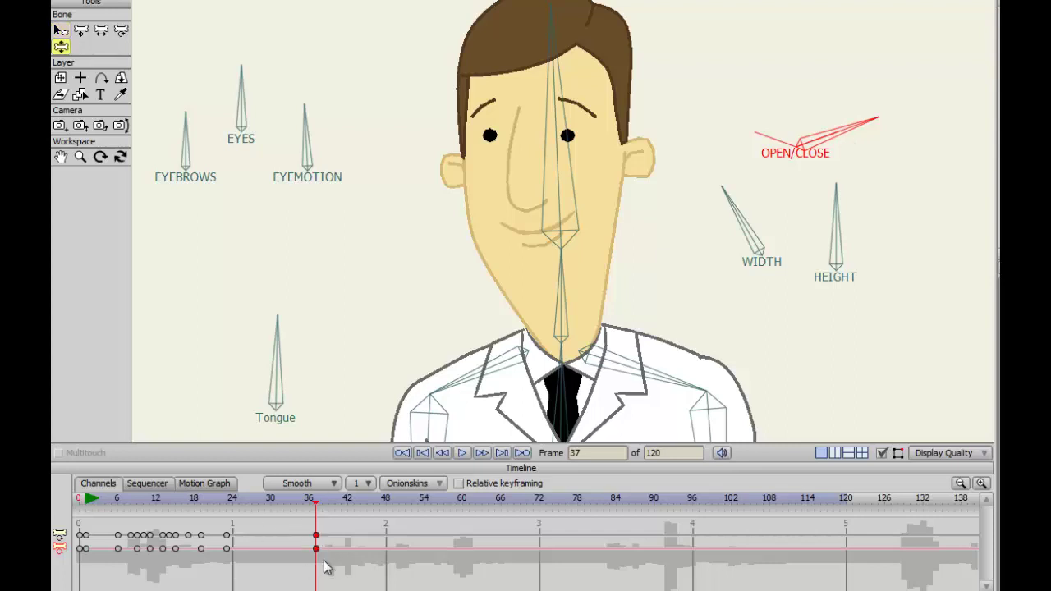
left_click_drag(302, 549, 288, 546)
mouse_move(318, 504)
left_mouse_down()
mouse_move(277, 507)
mouse_move(322, 510)
left_mouse_up()
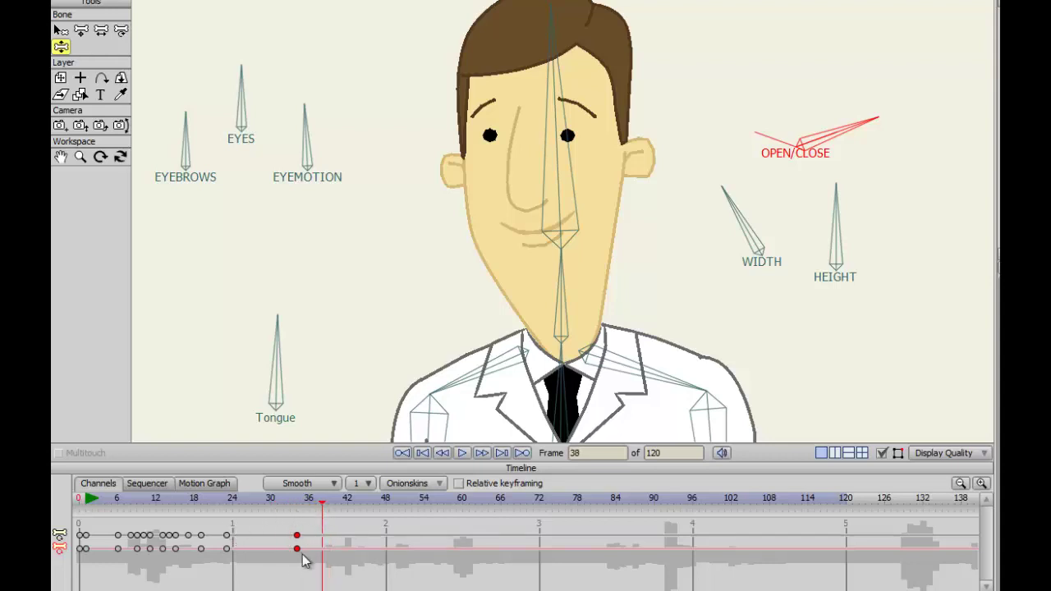
left_click_drag(299, 550, 302, 551)
- At frame 39, swing the OPEN/CLOSE bone to open the mouth partway and adjust the WIDTH bone to narrow it slightly
mouse_move(316, 507)
left_mouse_down()
mouse_move(305, 506)
mouse_move(330, 509)
left_mouse_up()
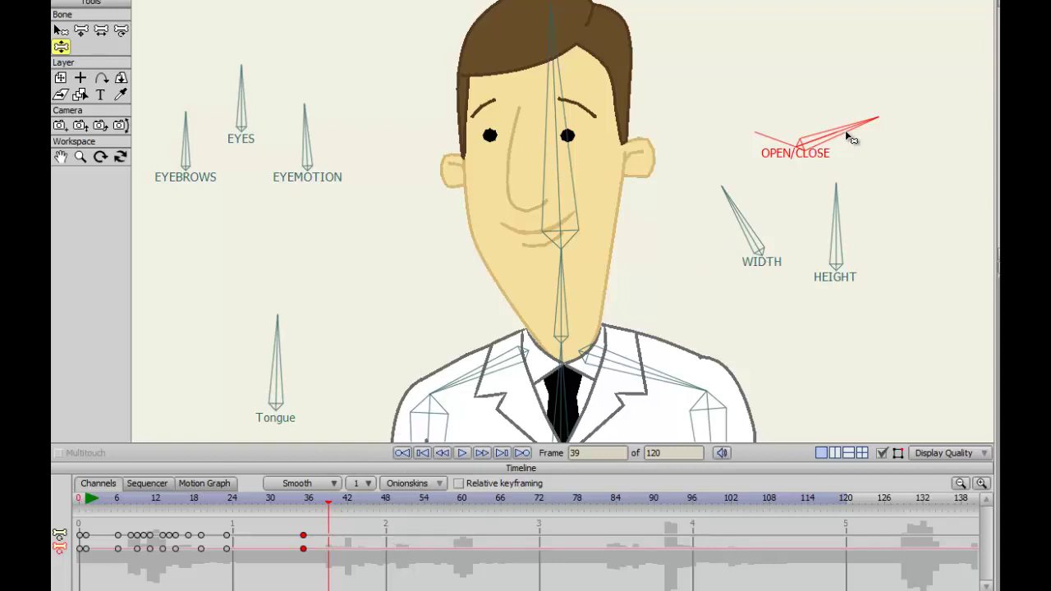
left_click_drag(852, 138, 795, 111)
left_click_drag(744, 230, 697, 224)
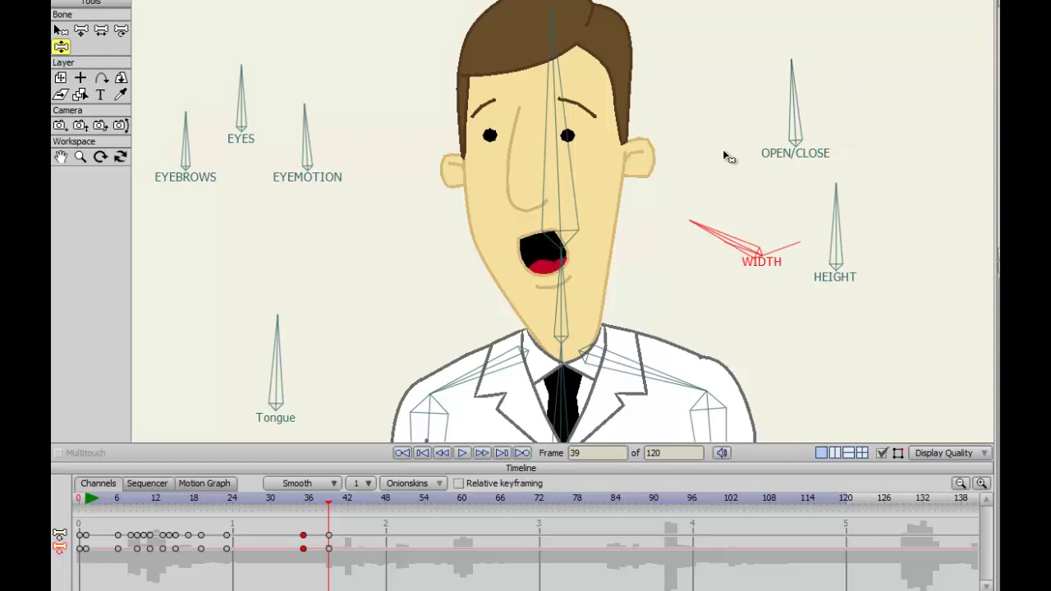
left_click_drag(801, 110, 820, 110)
left_click_drag(729, 232, 731, 220)
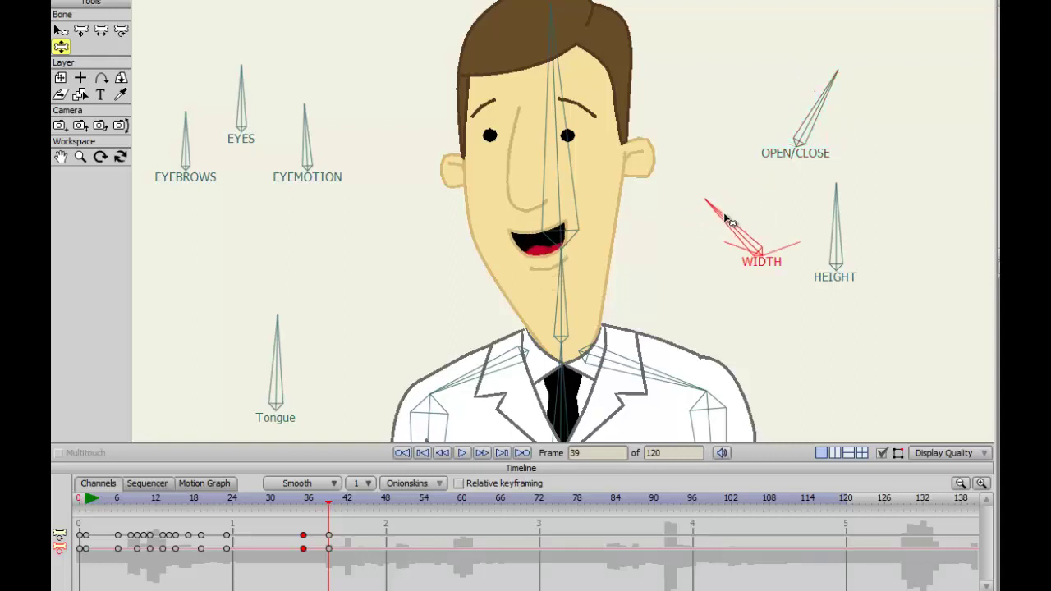
left_click(311, 507)
left_click(328, 508)
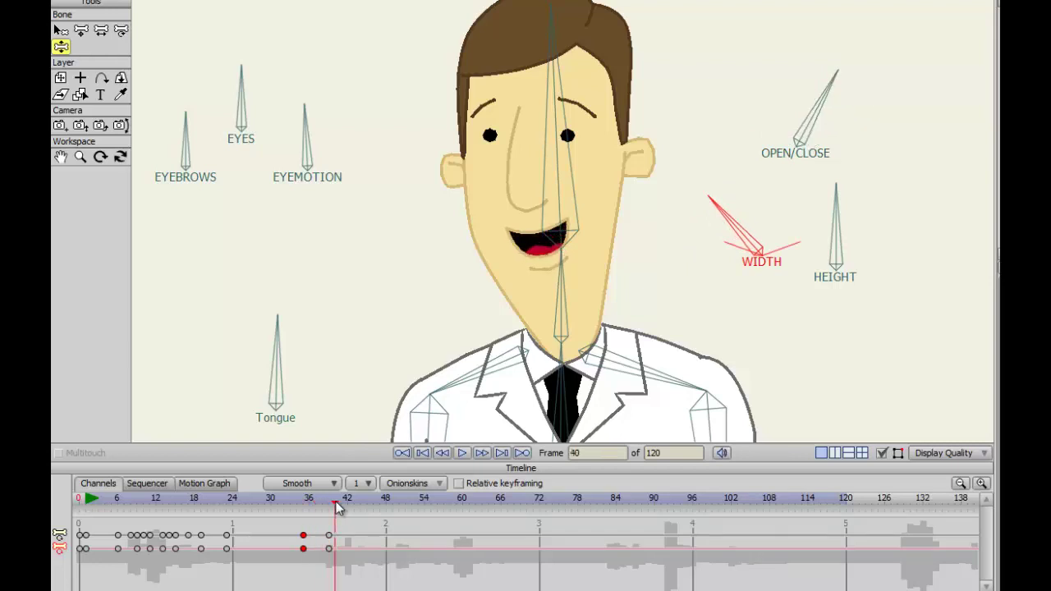
- Move the closed-mouth keyframe of the OPEN/CLOSE bone to frame 36 and play the animation from frame 29
left_click(305, 508)
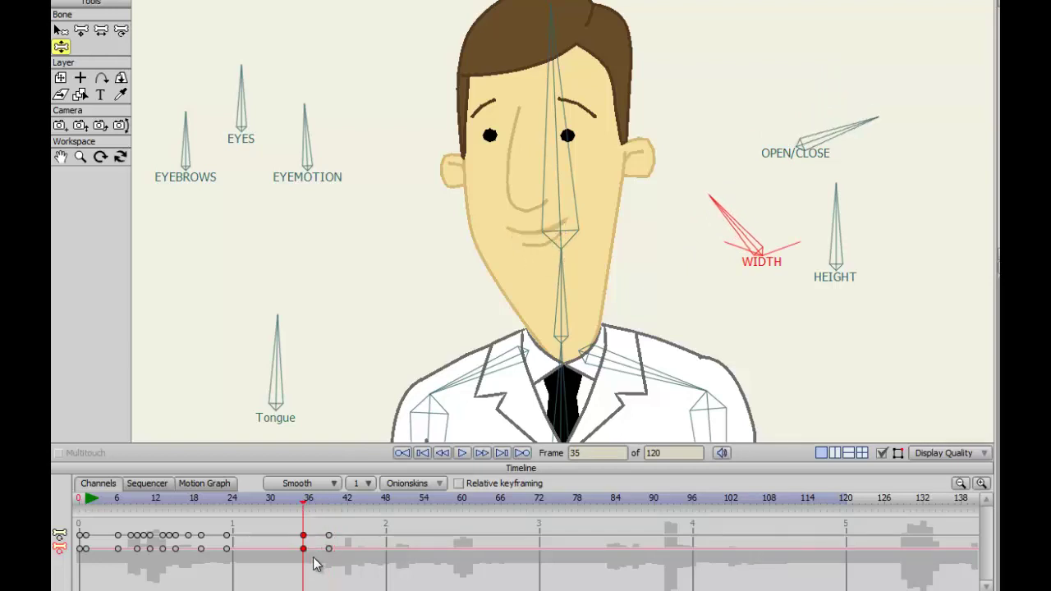
key("ctrl+z")
key("ctrl+z")
key("b")
left_click(832, 137)
left_click_drag(298, 520, 311, 556)
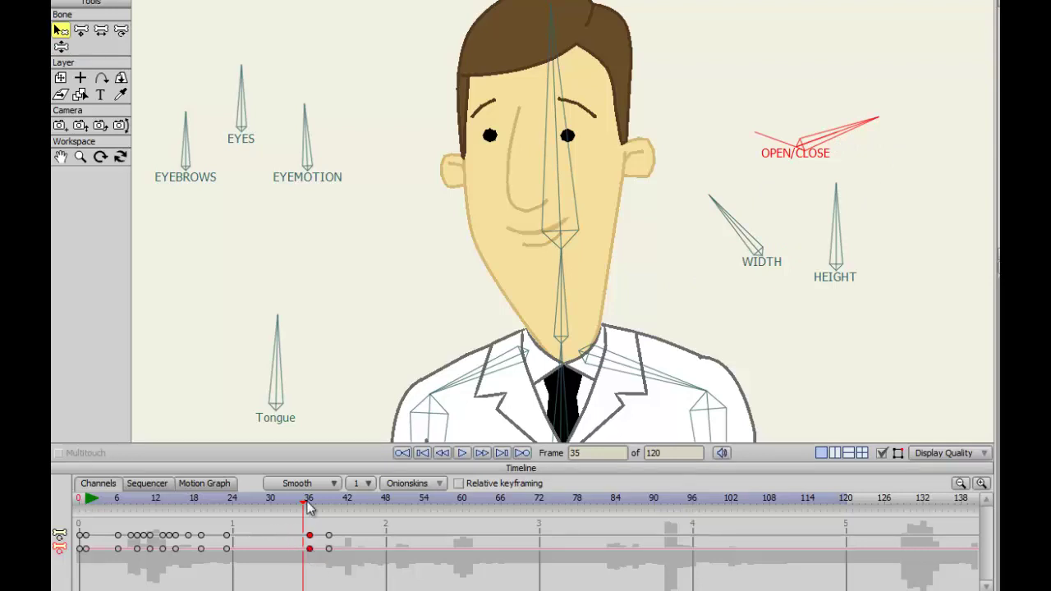
left_click_drag(304, 509, 261, 507)
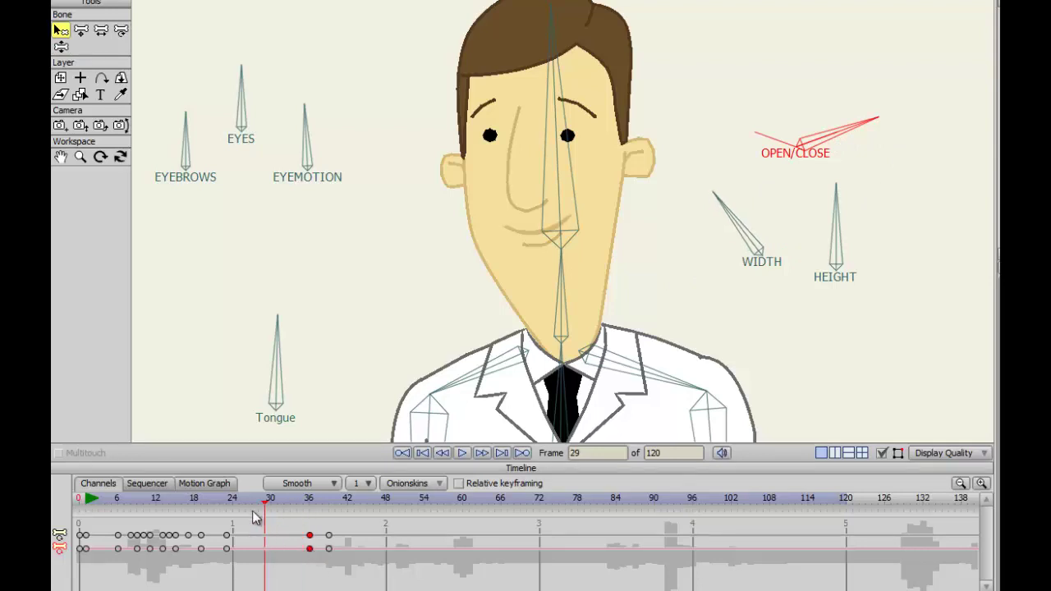
left_click(463, 453)
left_click(462, 452)
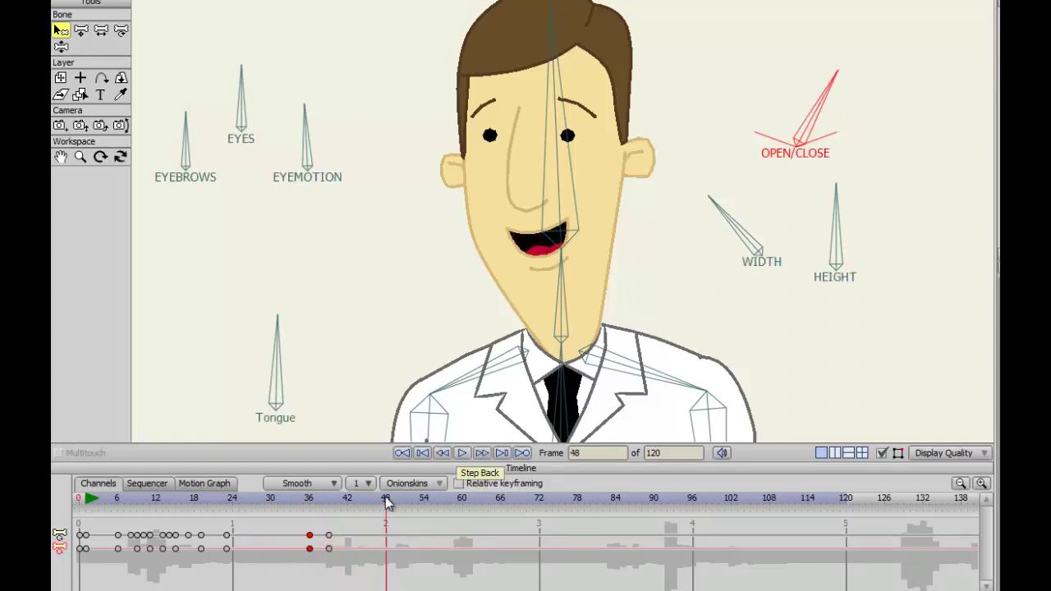
- At frame 40, rotate the OPEN/CLOSE bone to shut the mouth and play the result
left_click_drag(391, 504, 336, 519)
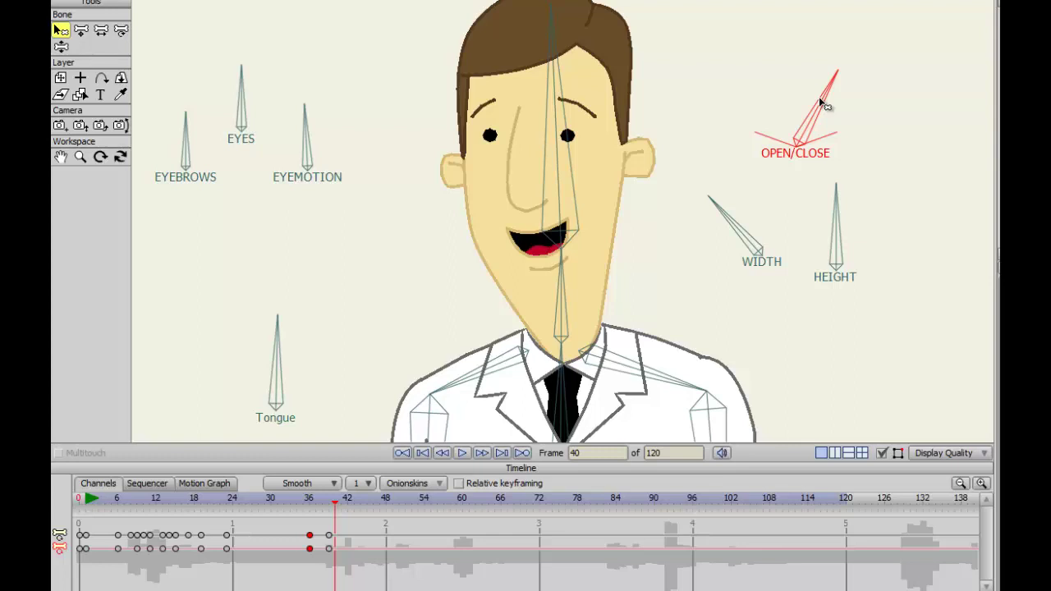
key("z")
left_click_drag(858, 138, 871, 125)
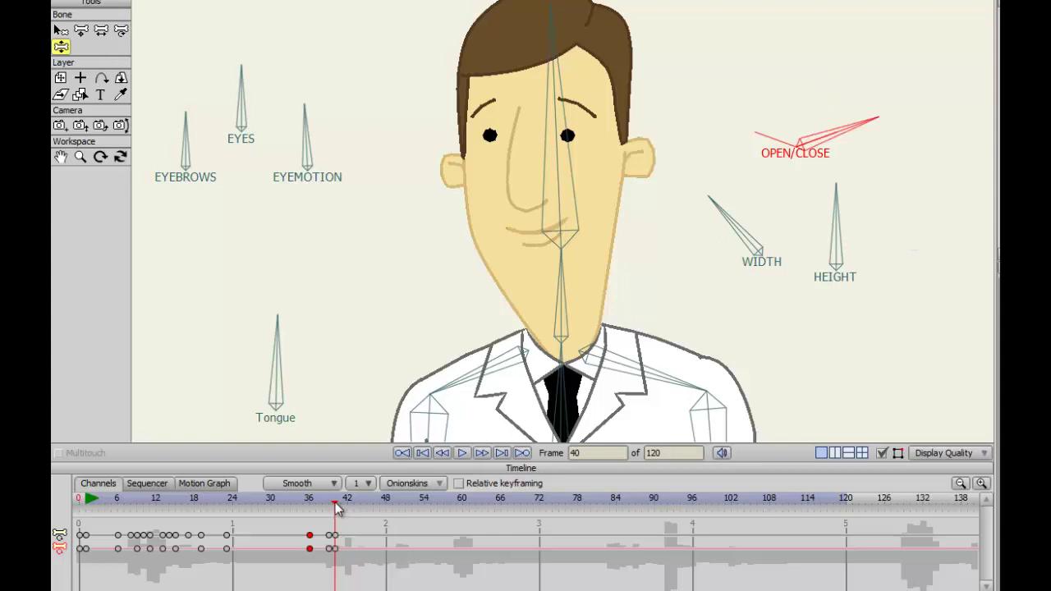
left_click_drag(337, 507, 307, 507)
left_click(461, 453)
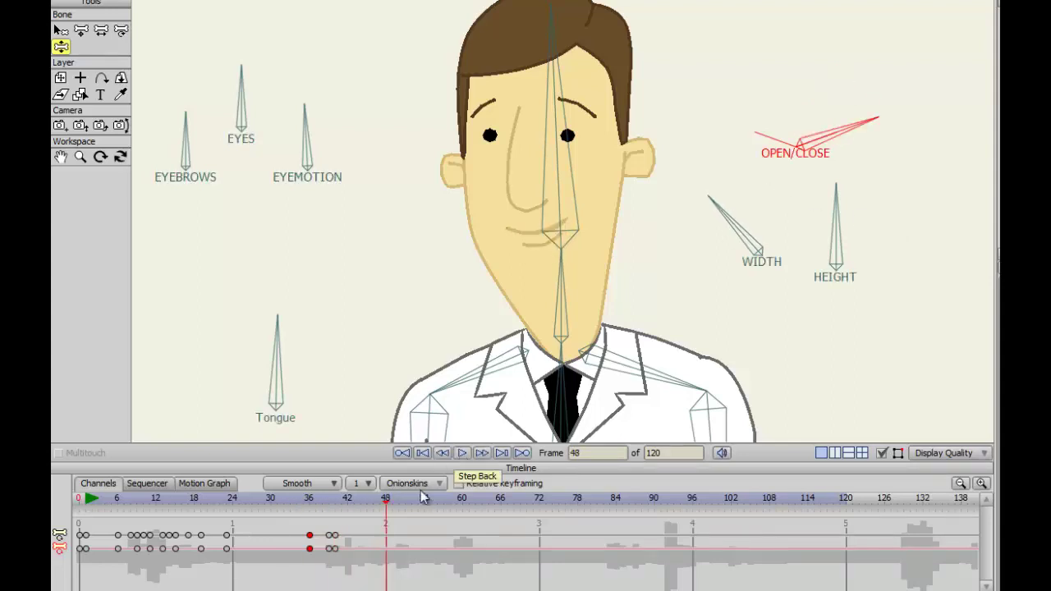
- Shift the closed-mouth keyframe at frame 40 to frame 41 and play the animation again
left_click_drag(386, 501, 342, 548)
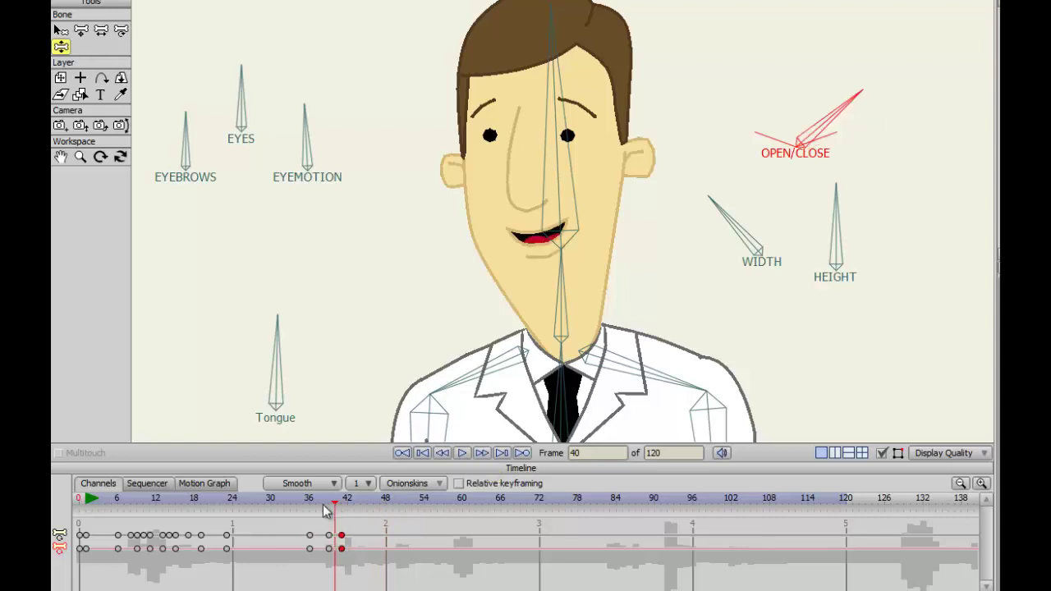
left_click_drag(327, 509, 289, 504)
left_click(462, 453)
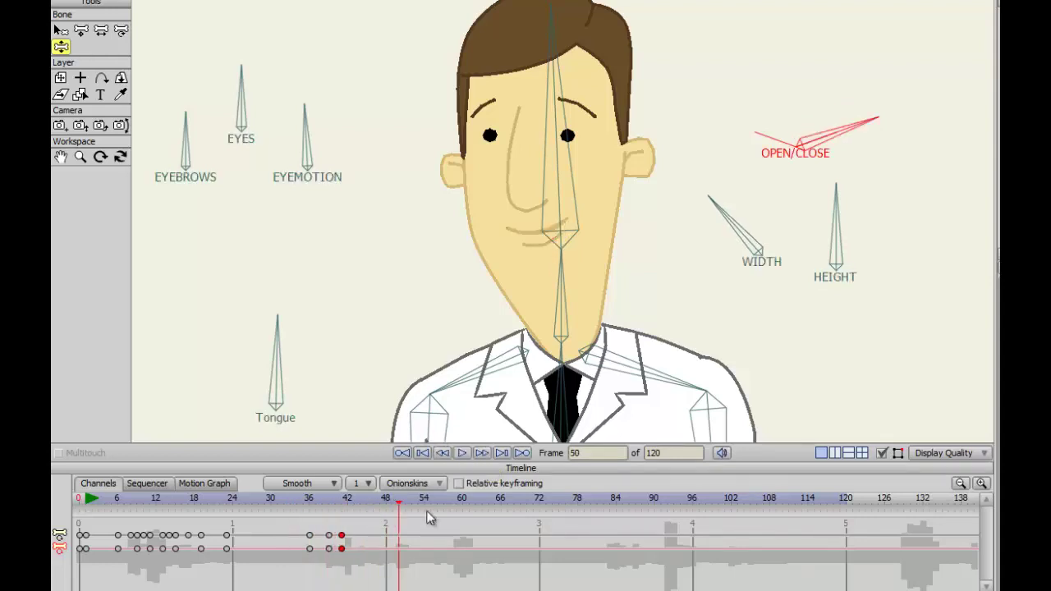
- At frame 43, swing the OPEN/CLOSE bone toward upright to open the mouth wide
left_click_drag(402, 507, 358, 519)
left_click_drag(831, 141, 807, 123)
- Step frame by frame between frames 35 and 43 to examine how the mouth opens and closes
key("Left")
key("Left")
key("Left")
key("Left")
key("Left")
key("Left")
key("Left")
key("Left")
key("Left")
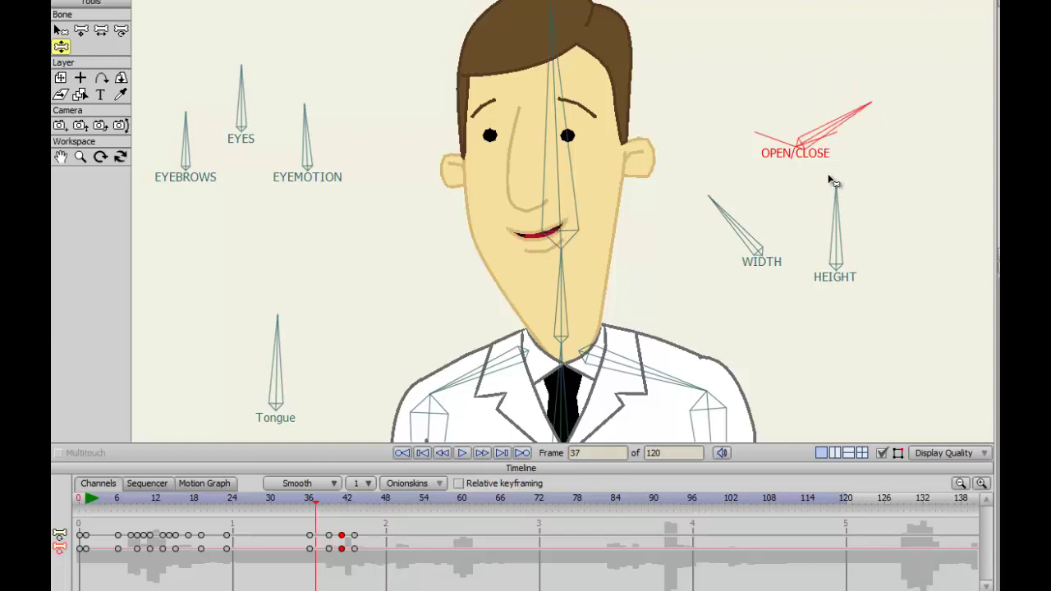
key("ctrl+Right")
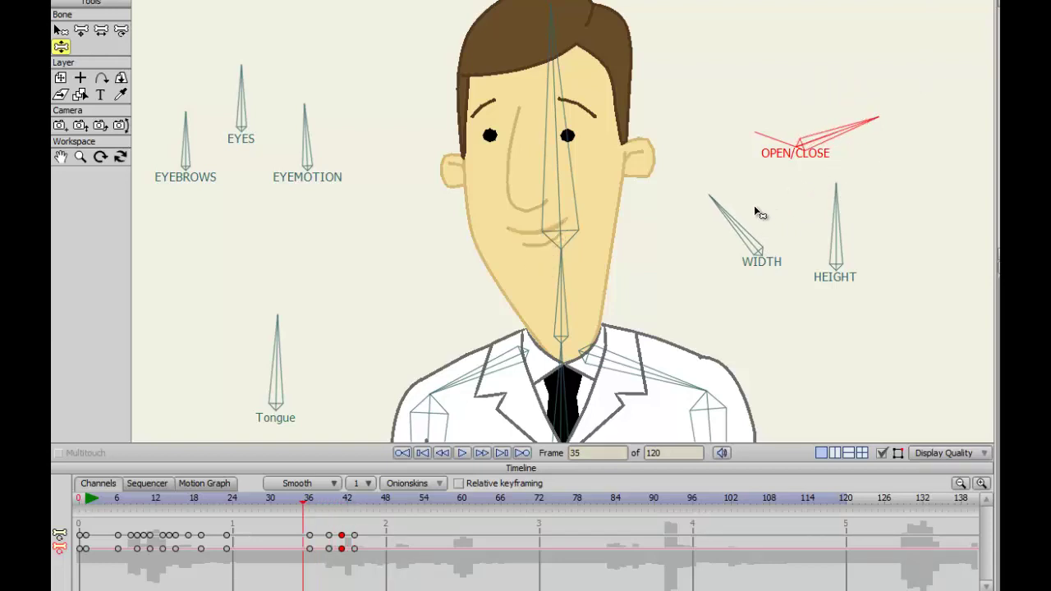
key("ctrl+Right")
key("ctrl+Right")
key("ctrl+Right")
key("ctrl+Right")
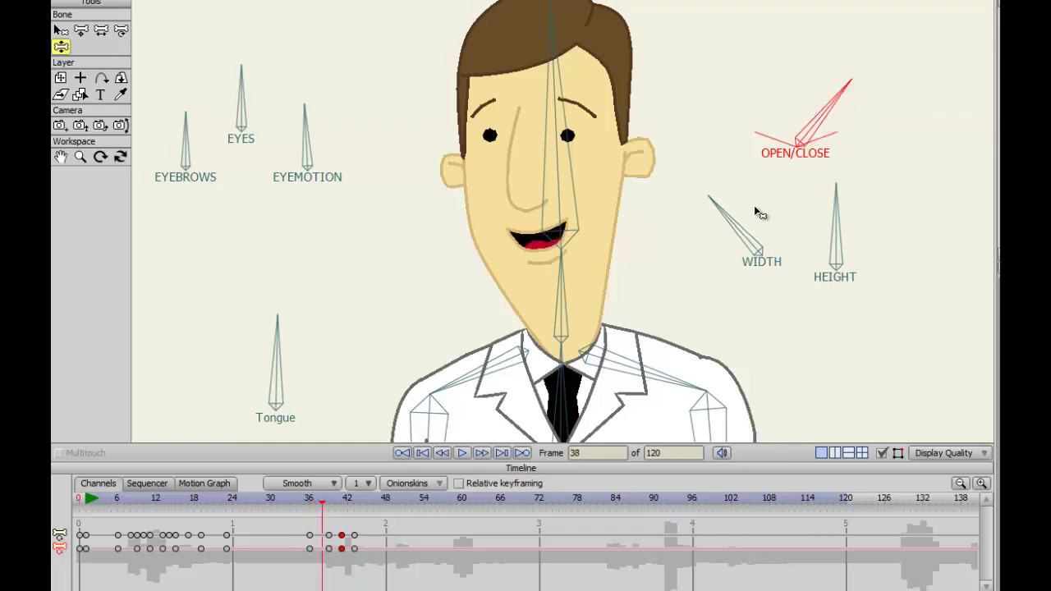
key("ctrl+Right")
key("ctrl+Right")
key("ctrl+Right")
key("ctrl+Right")
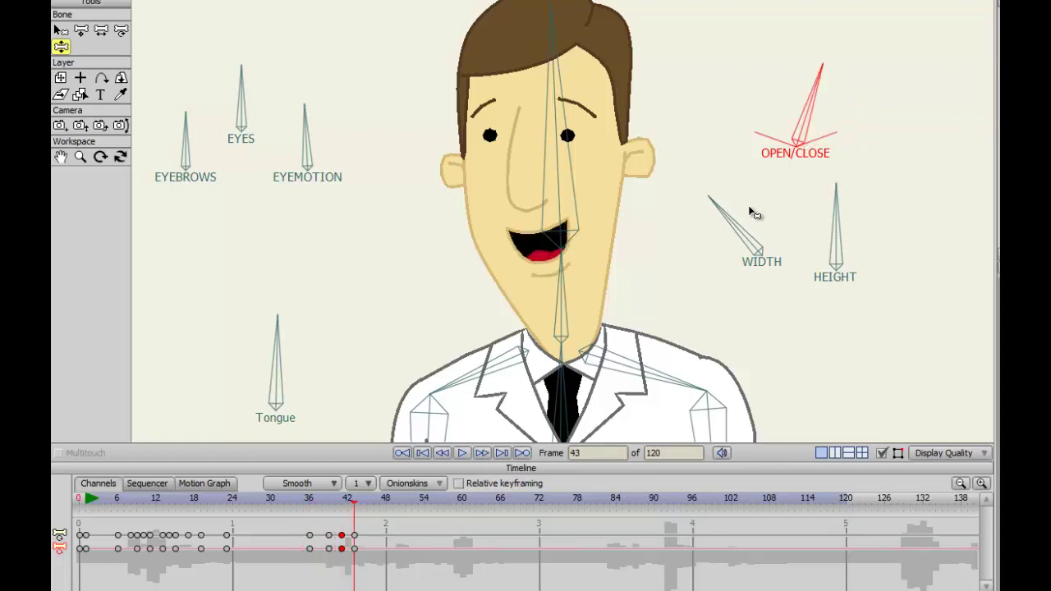
- Set a keyframe on the WIDTH bone at frame 41 that holds its current angle
key("ctrl+Left")
key("ctrl+Left")
key("ctrl+Left")
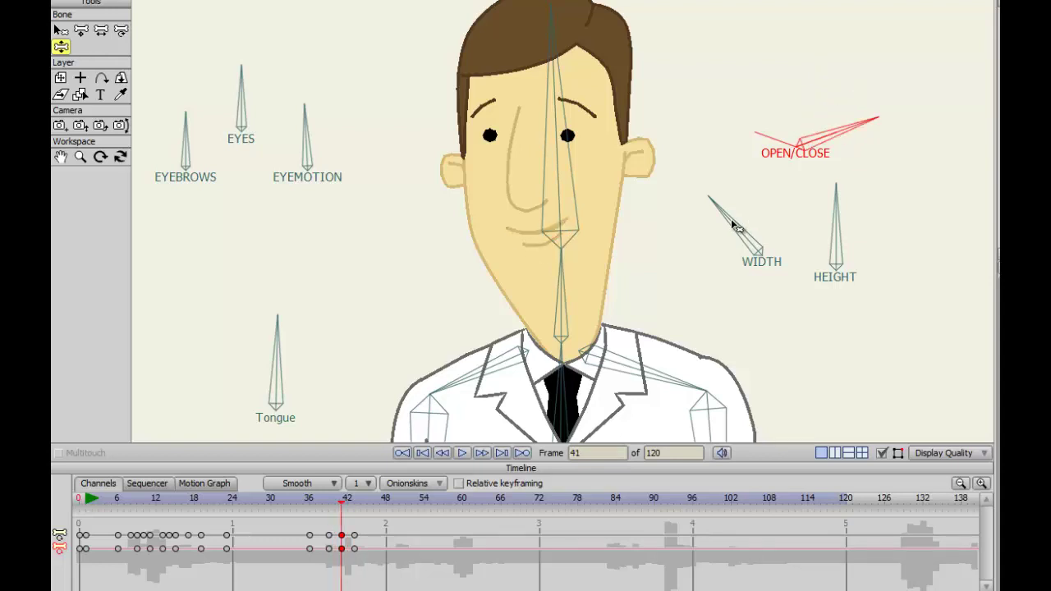
left_click(733, 226)
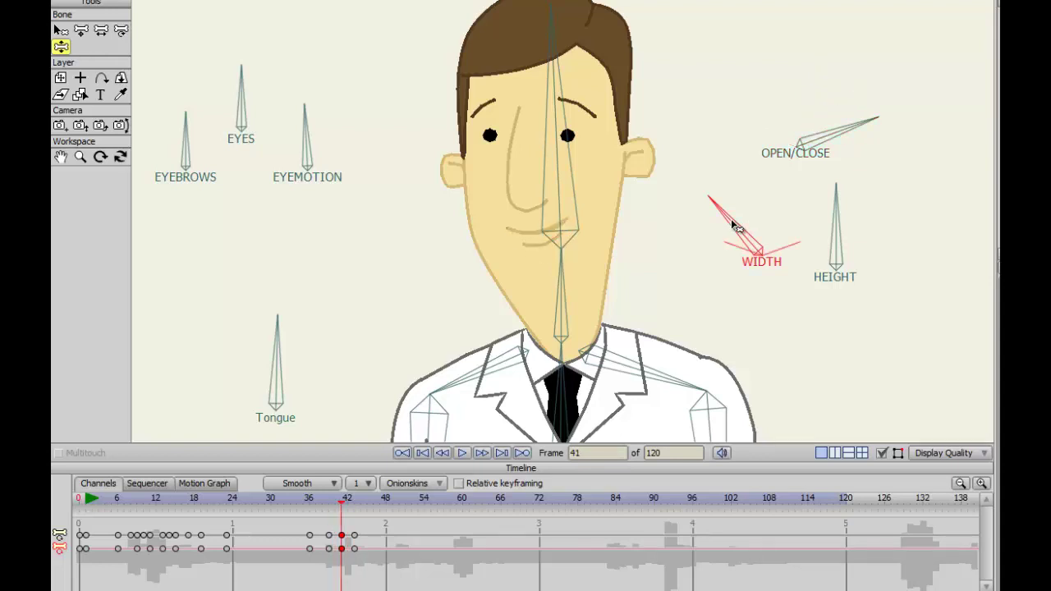
key("ctrl+Right")
key("ctrl+Right")
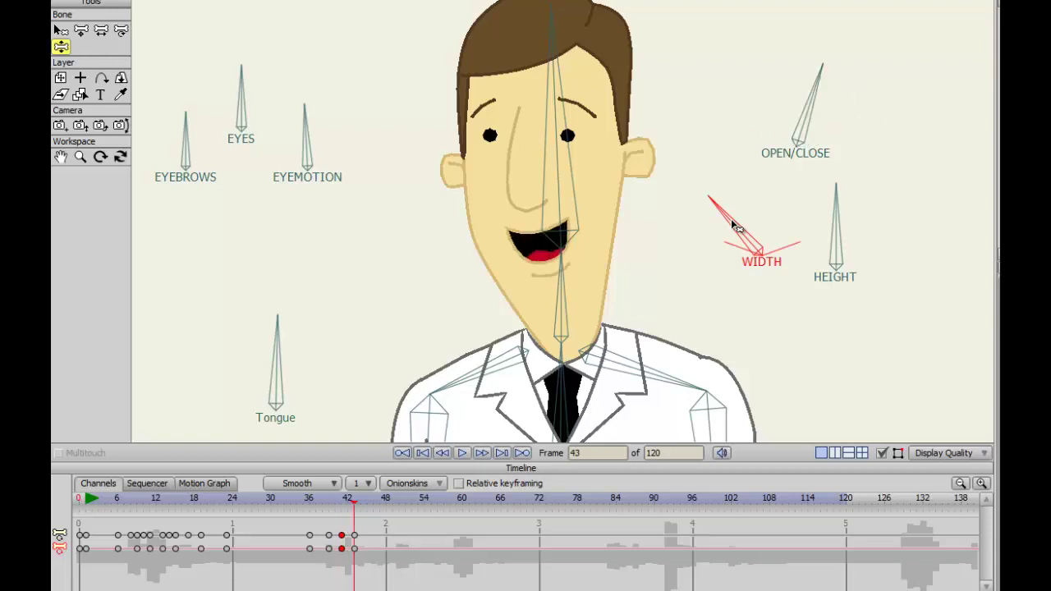
key("ctrl+Right")
left_click(733, 226)
key("ctrl+Left")
key("ctrl+z")
key("ctrl+Left")
key("ctrl+Left")
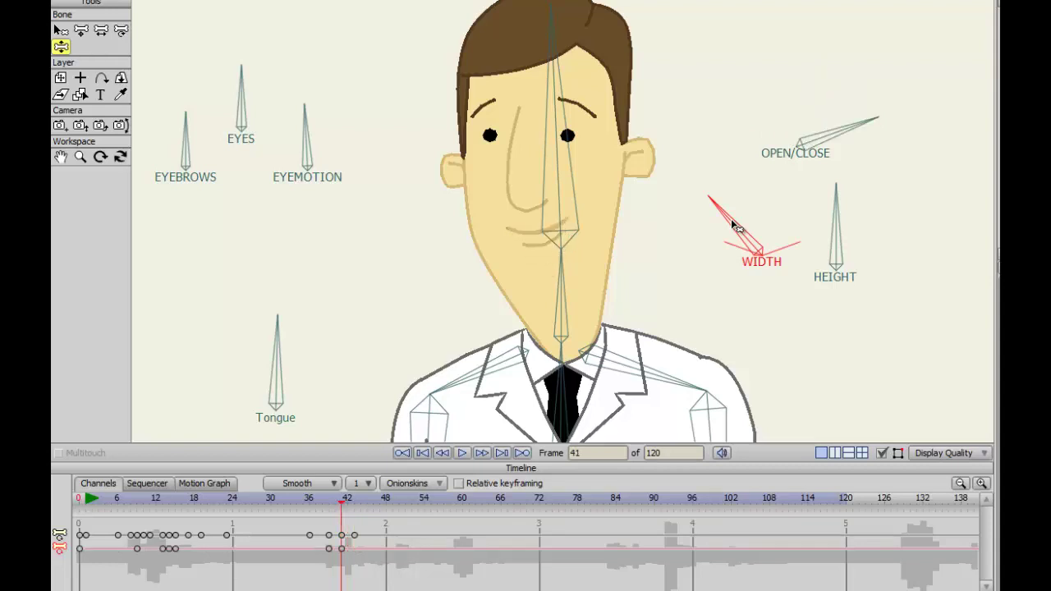
- At frame 43, rotate the WIDTH bone toward upright to widen the open mouth
key("ctrl+Right")
key("ctrl+Right")
left_click_drag(733, 226, 746, 220)
- Step back to frame 35 and forward to frame 45 to examine the change in mouth width
key("ctrl+Left")
key("ctrl+Left")
key("ctrl+Left")
key("ctrl+Left")
key("ctrl+Left")
key("ctrl+Left")
key("ctrl+Left")
key("ctrl+Left")
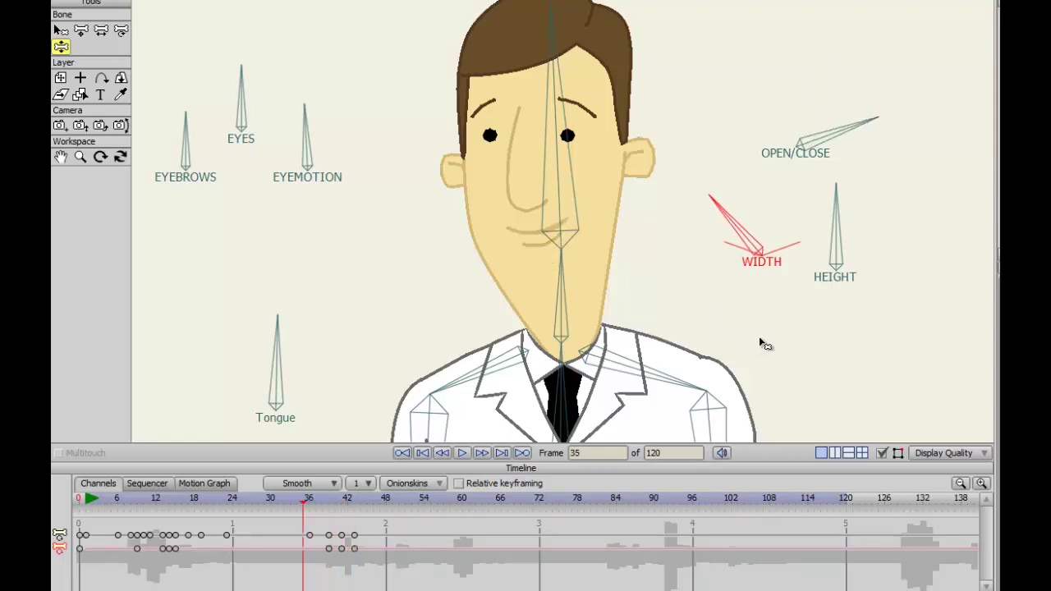
key("ctrl+Right")
key("ctrl+Right")
key("ctrl+Right")
key("ctrl+Right")
key("ctrl+Right")
key("ctrl+Right")
key("ctrl+Right")
key("ctrl+Right")
key("ctrl+Right")
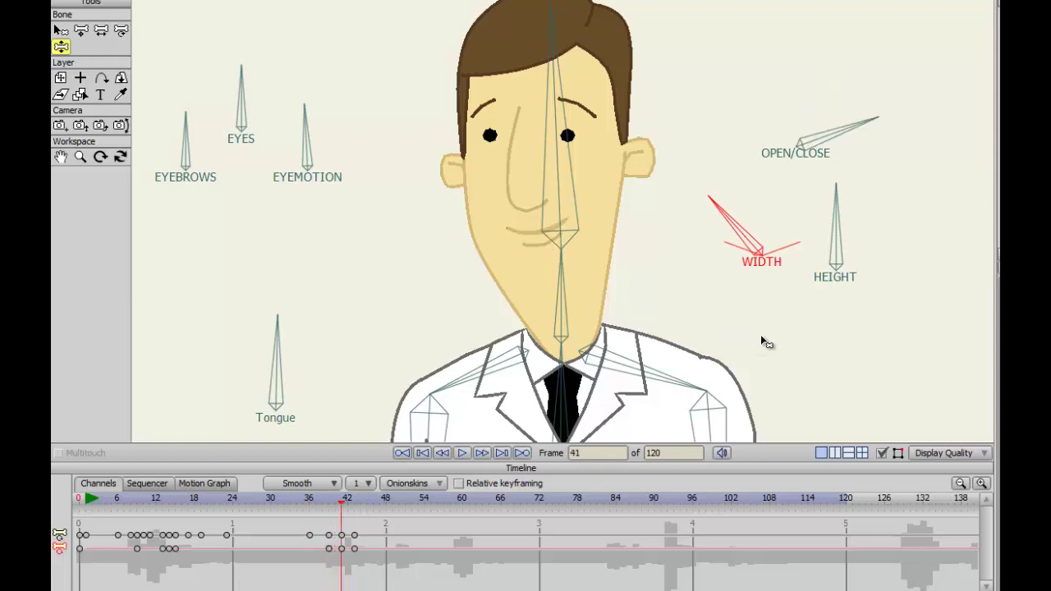
key("ctrl+Right")
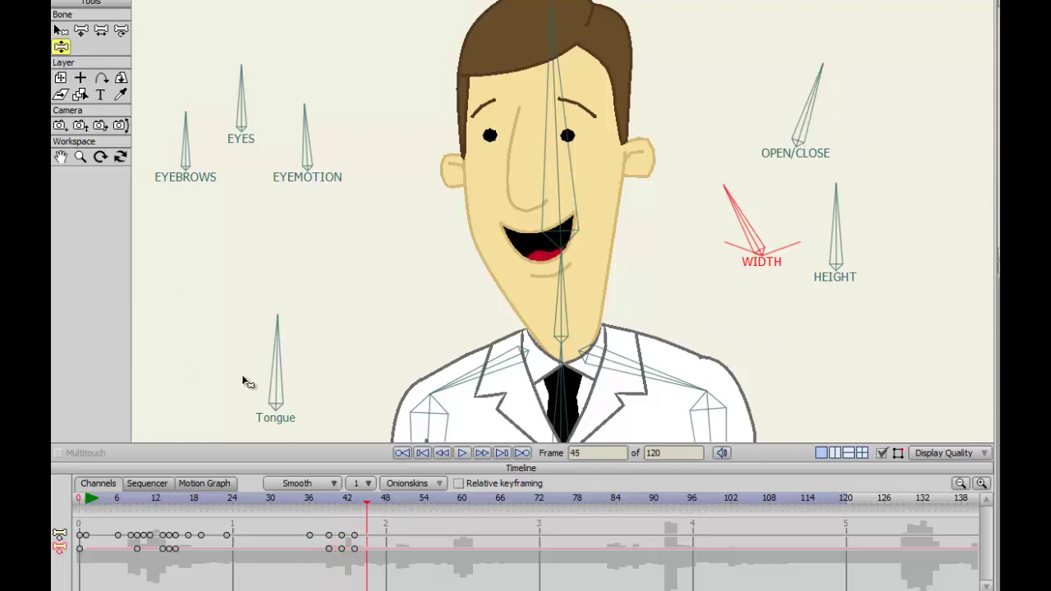
- Key the Tongue bone in its rest position at frame 44 and swing it over at frame 45 to raise the tongue
key("ctrl+Left")
key("ctrl+Right")
left_click(279, 367)
key("ctrl+Right")
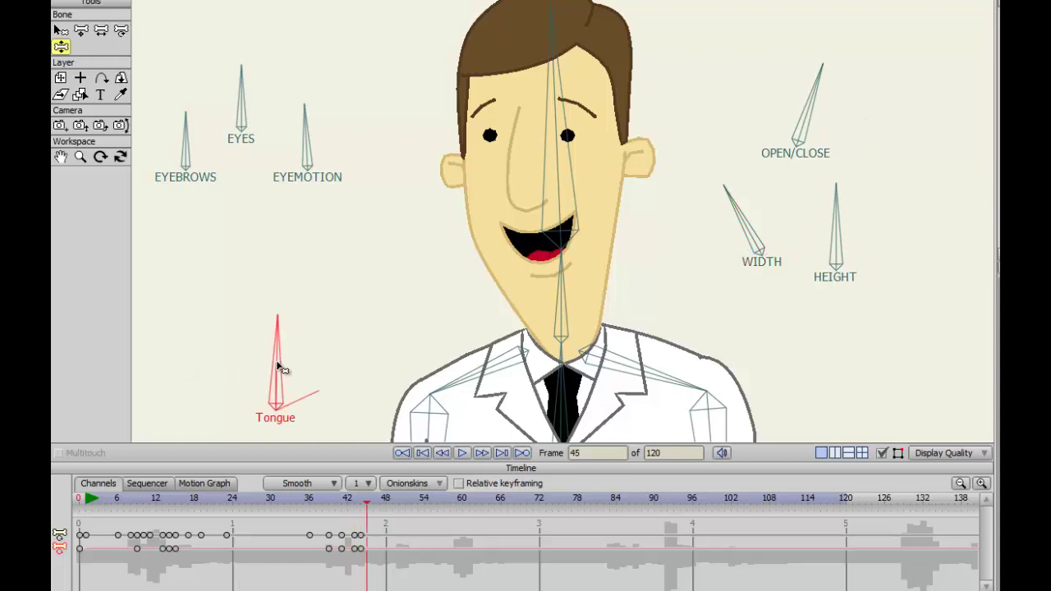
left_click_drag(282, 364, 362, 371)
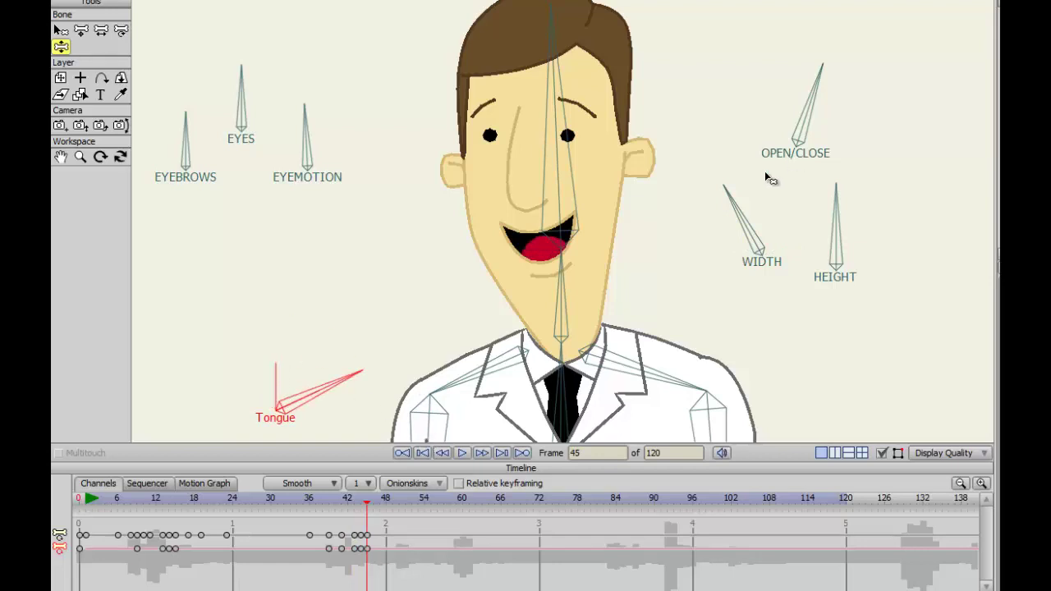
- Play the animation from frame 35 to check the tongue movement against the audio
key("Left")
key("Left")
key("Left")
key("Left")
key("Left")
key("Left")
key("Left")
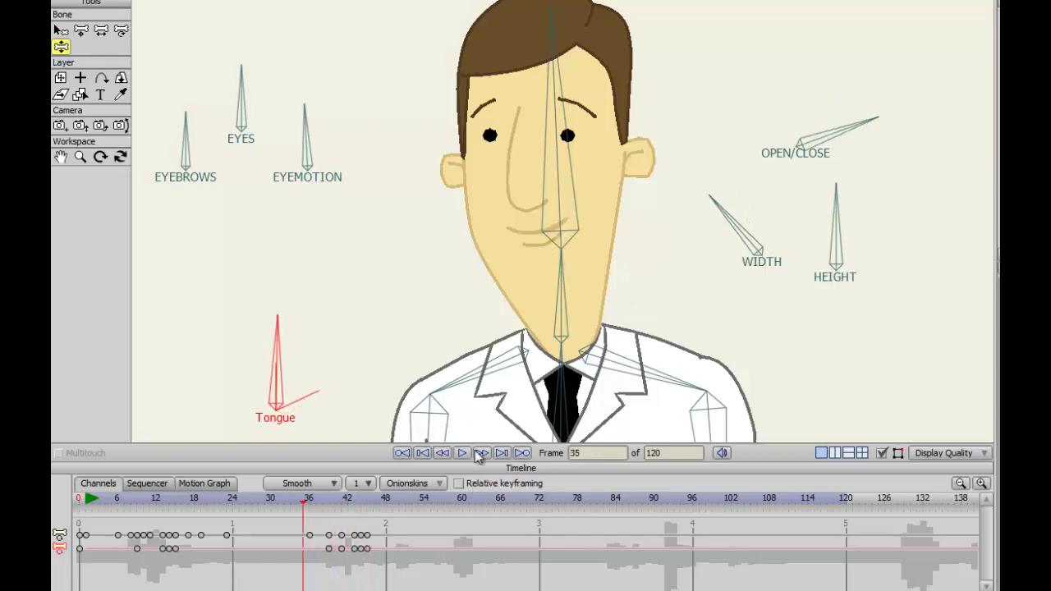
left_click(462, 453)
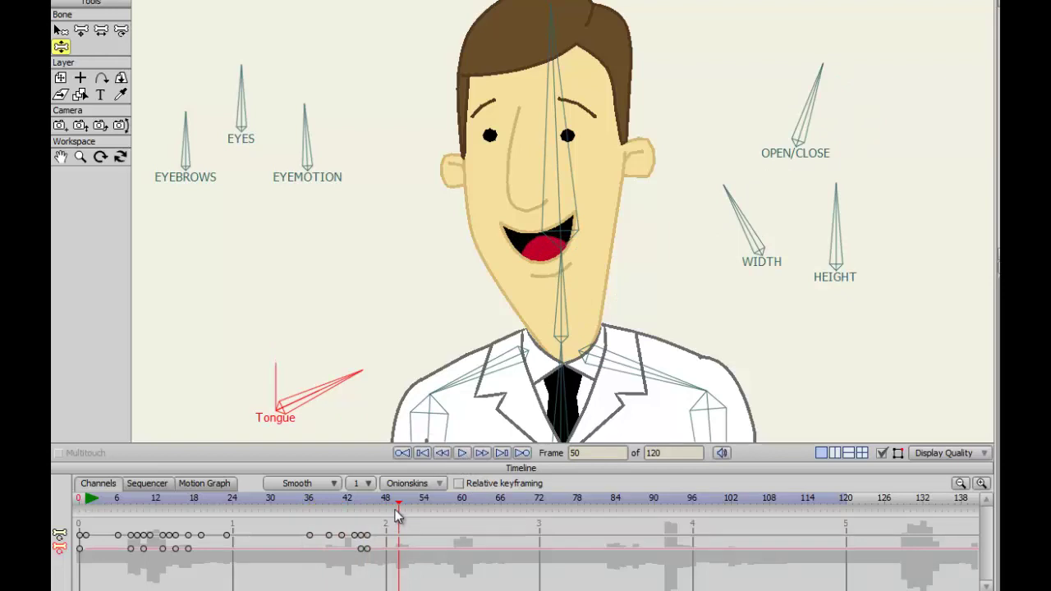
- Step forward from about frame 37 to frame 44 to examine the mouth and tongue poses
left_click_drag(400, 517, 315, 514)
key("Right")
key("Right")
key("Right")
key("Right")
key("Right")
key("Right")
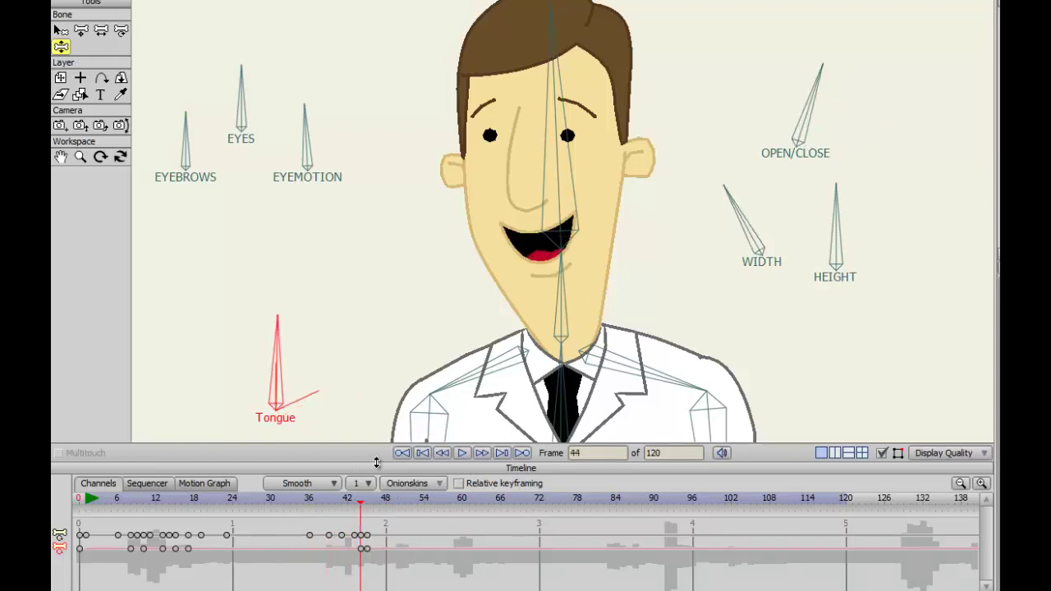
- Step back and forth between about frame 36 and frame 45 to examine the mouth and tongue poses
key("Right")
key("Left")
key("Left")
key("Left")
key("Left")
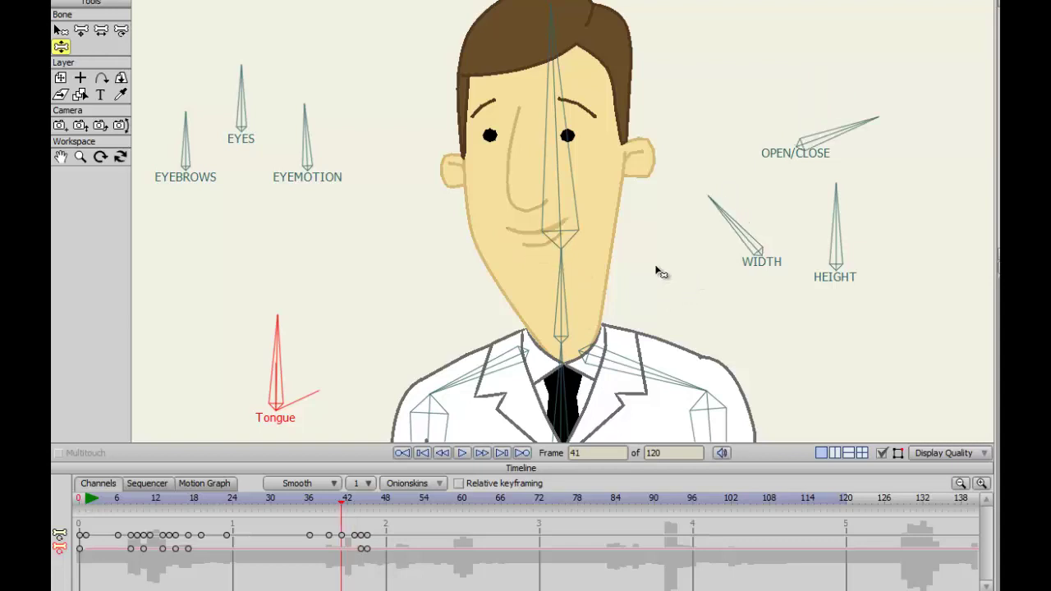
key("Left")
key("Left")
key("Left")
key("Left")
key("Left")
key("Right")
key("Right")
key("Right")
key("Right")
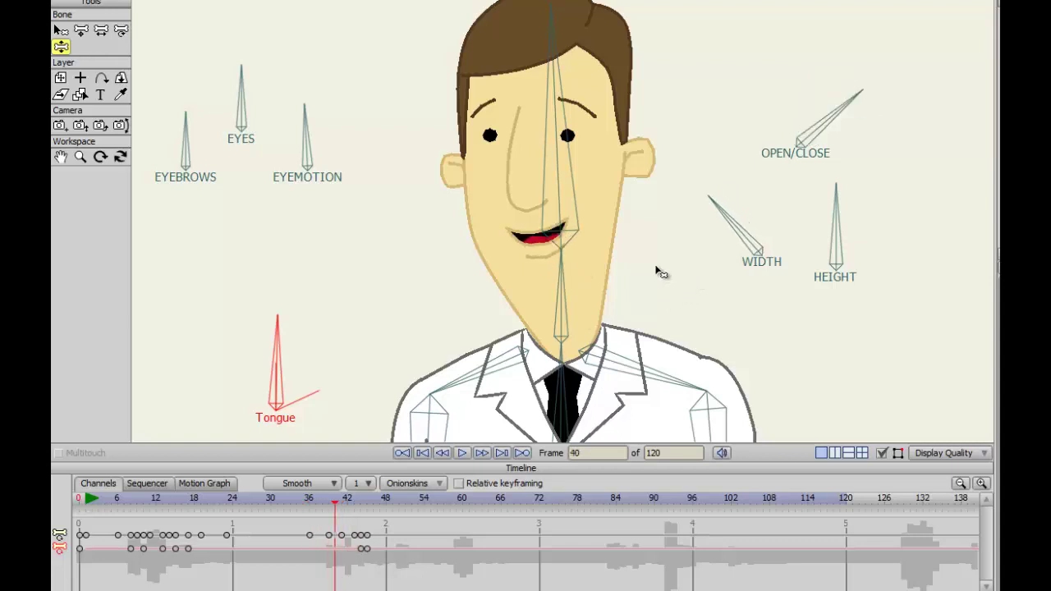
key("ctrl+Right")
key("ctrl+Right")
key("ctrl+Right")
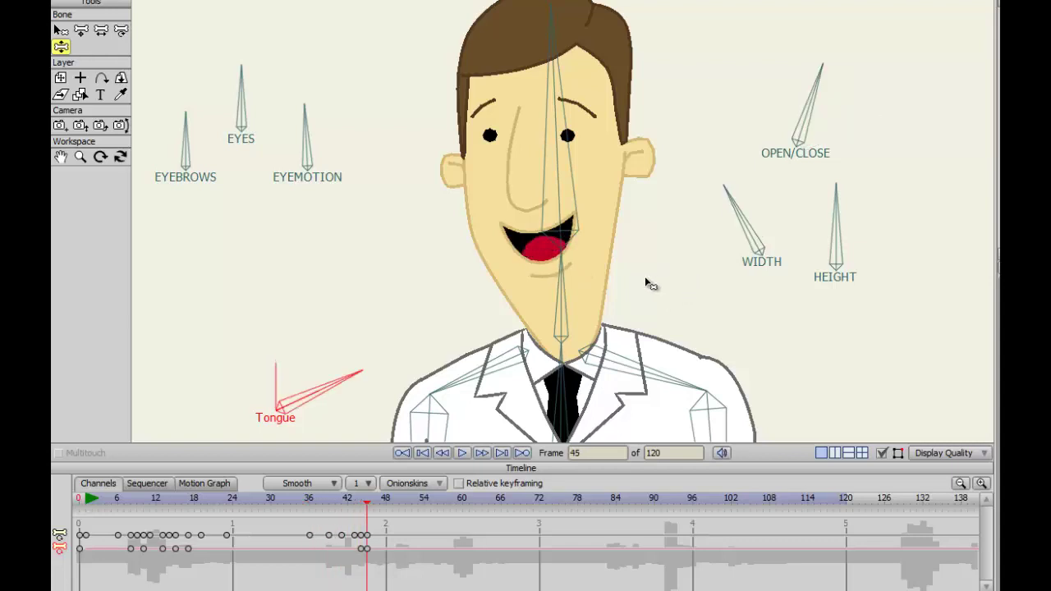
key("ctrl+Left")
key("ctrl+Left")
key("ctrl+Right")
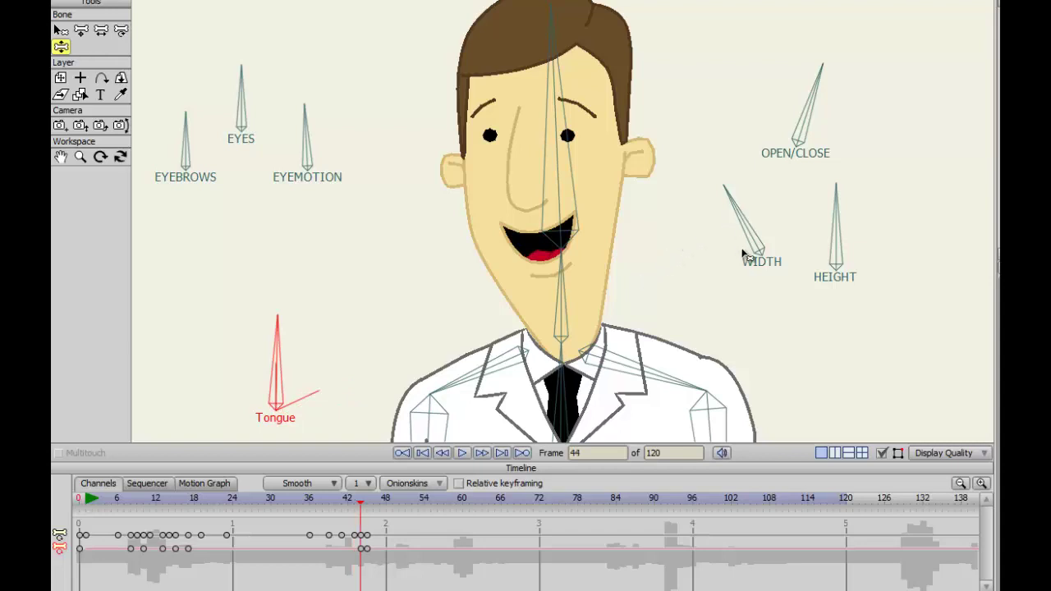
- Swing the OPEN/CLOSE bone at frame 44 until the mouth is nearly closed, and compare frames 43 to 45
left_click_drag(814, 106, 839, 127)
key("ctrl+Left")
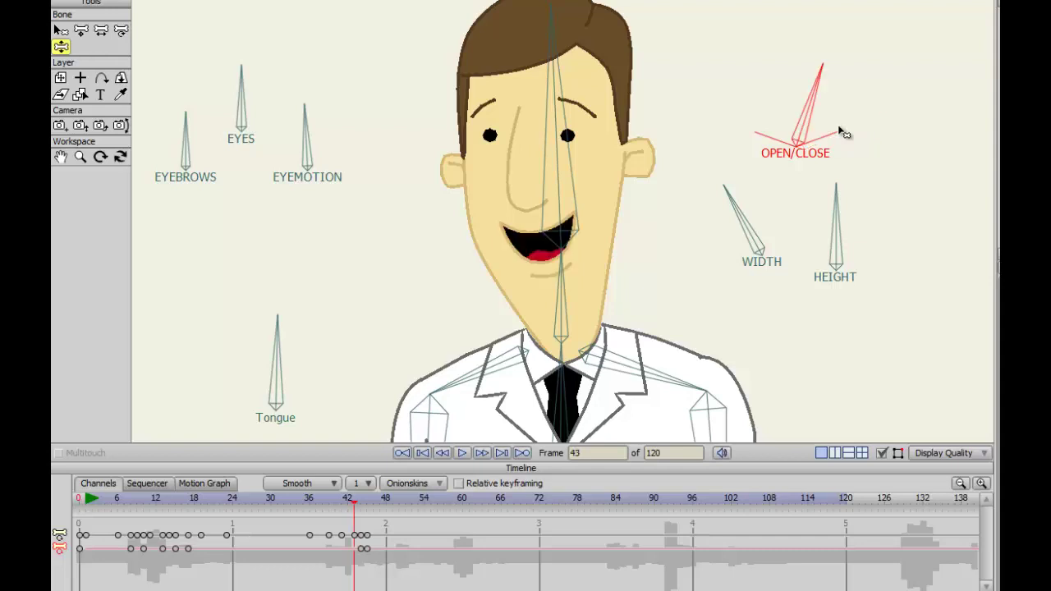
key("ctrl+Right")
key("ctrl+Right")
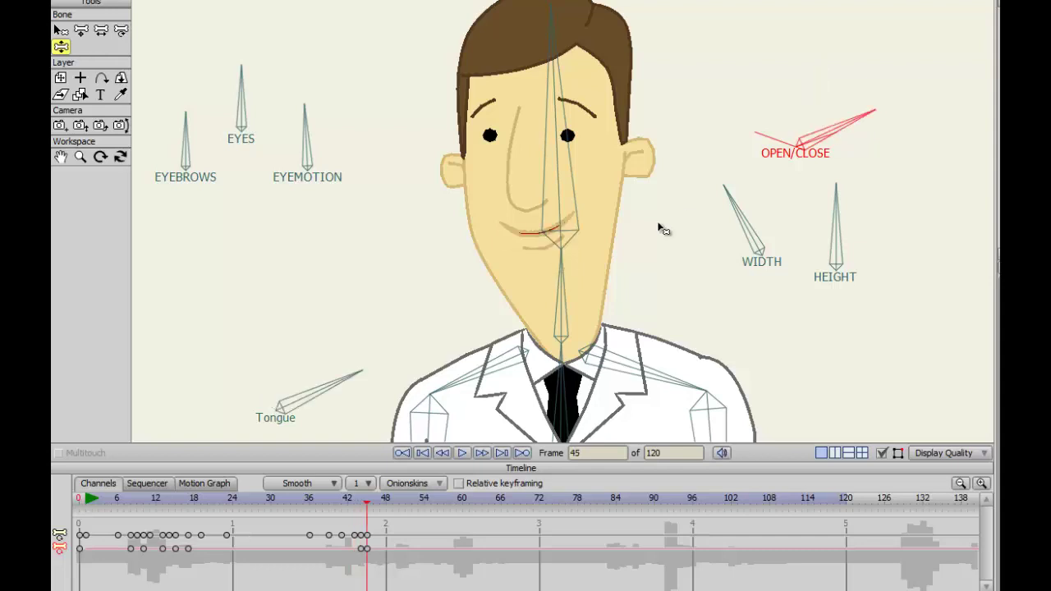
- Play the animation repeatedly from frame 35 to check the mouth movement against the audio
key("ctrl+Right")
key("ctrl+Left")
key("ctrl+Left")
key("ctrl+Left")
key("ctrl+Left")
key("ctrl+Left")
key("ctrl+Left")
key("ctrl+Left")
key("ctrl+Left")
key("ctrl+Left")
key("ctrl+Left")
key("ctrl+Left")
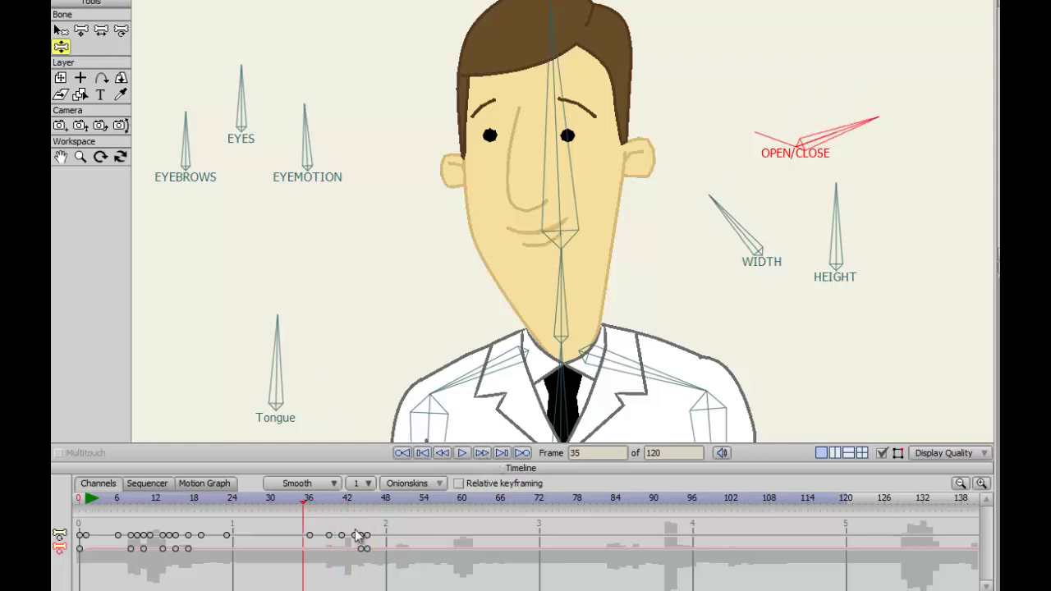
left_click(464, 453)
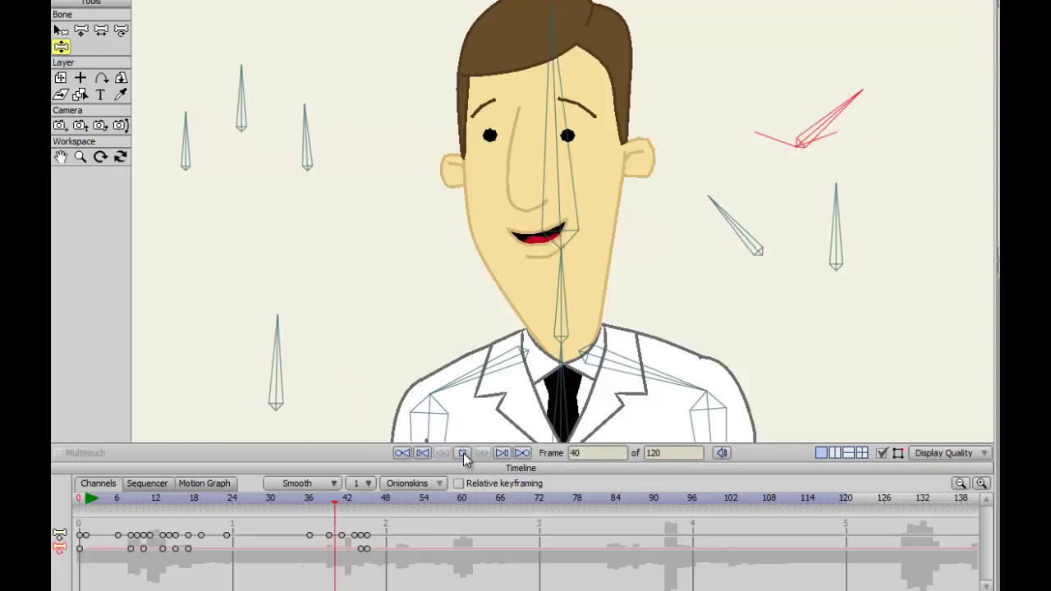
left_click(415, 509)
left_click_drag(418, 512, 293, 516)
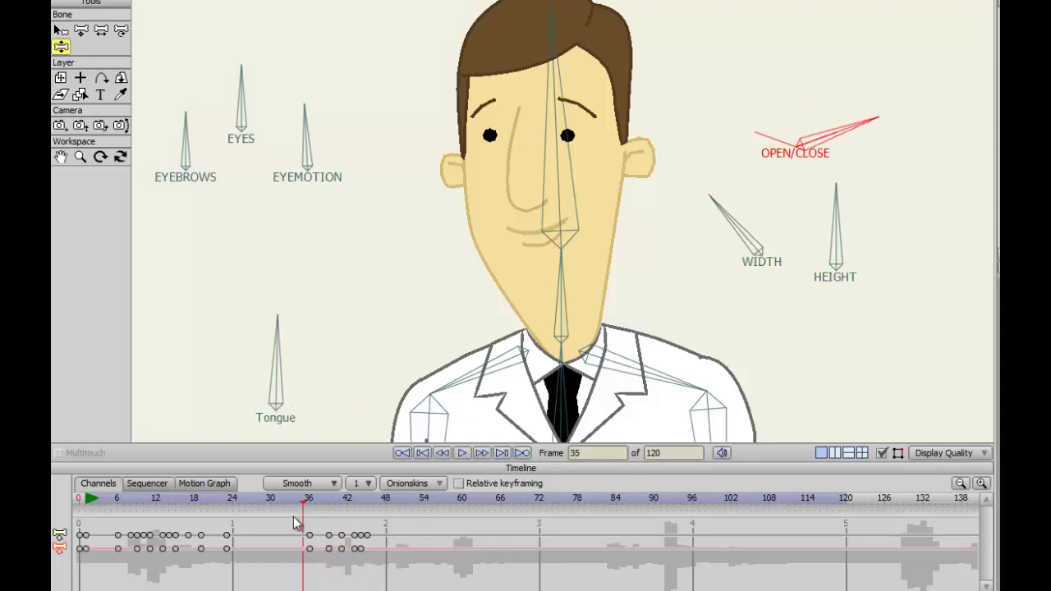
left_click(463, 452)
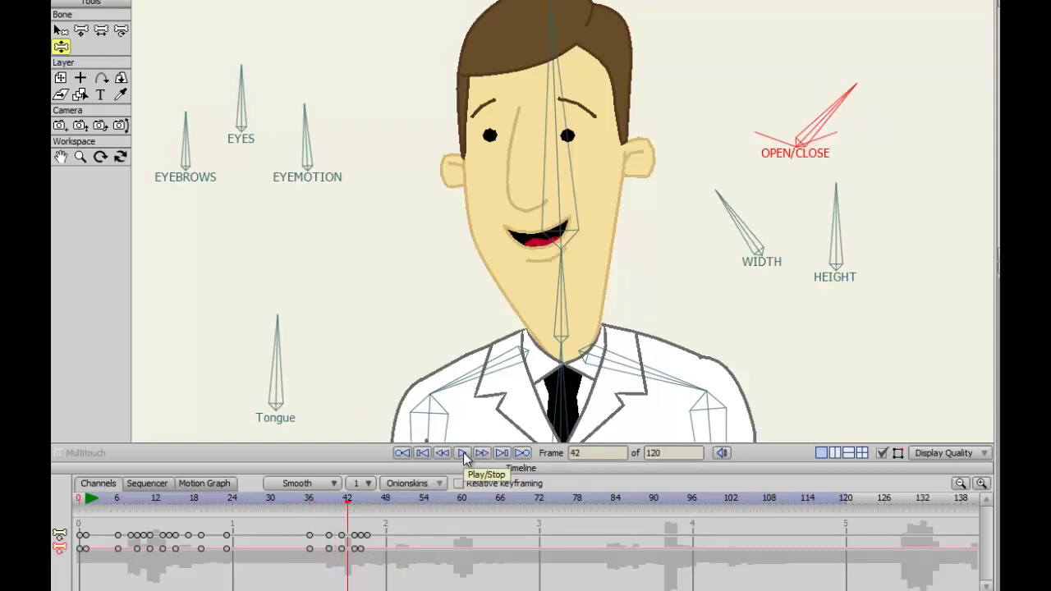
left_click(463, 452)
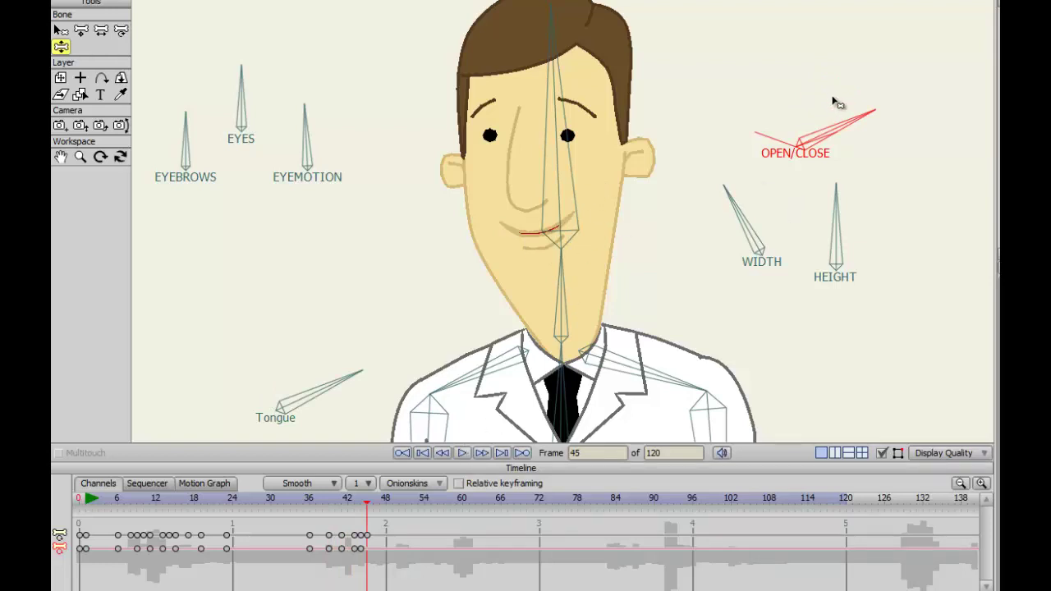
- Key the OPEN/CLOSE bone to part the mouth slightly at frame 45 and close it fully at frame 46
mouse_move(839, 129)
left_mouse_down()
mouse_move(826, 112)
mouse_move(832, 123)
left_mouse_up()
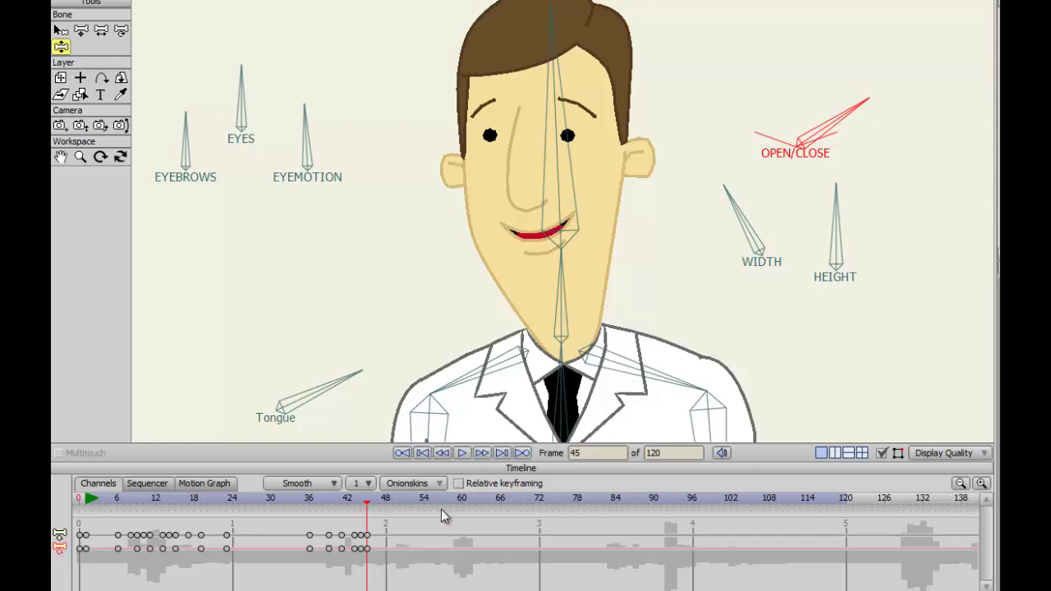
key("Left")
key("Right")
left_click_drag(844, 127, 857, 147)
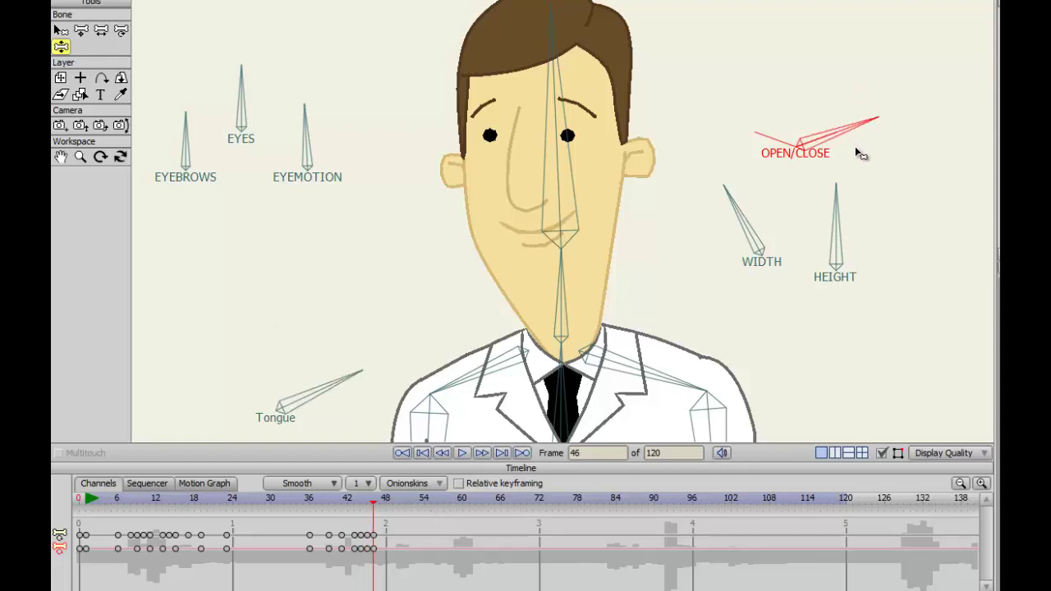
- Swing the WIDTH bone at frame 46 to widen the mouth, and step through the preceding frames to check the change
mouse_move(733, 204)
left_mouse_down()
mouse_move(709, 210)
mouse_move(748, 207)
left_mouse_up()
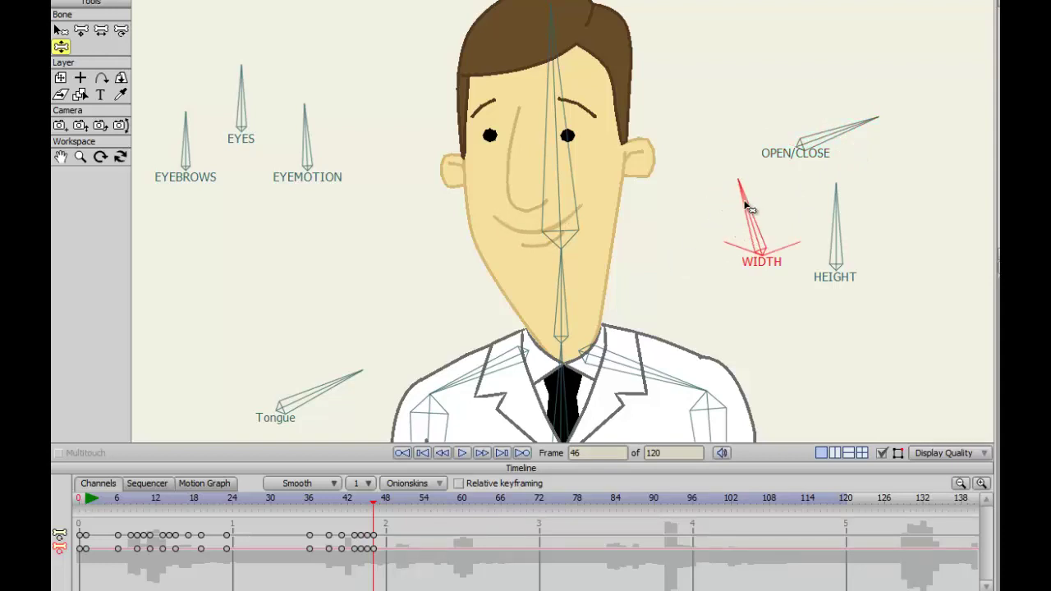
key("Left")
key("Left")
key("Left")
key("Left")
key("Left")
key("Left")
key("Left")
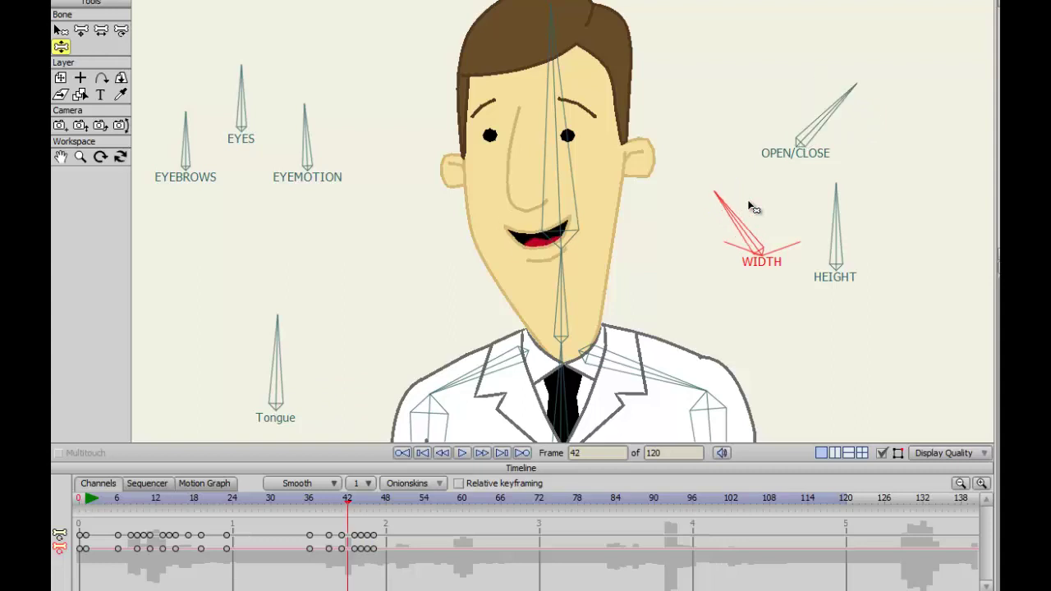
key("Right")
key("Right")
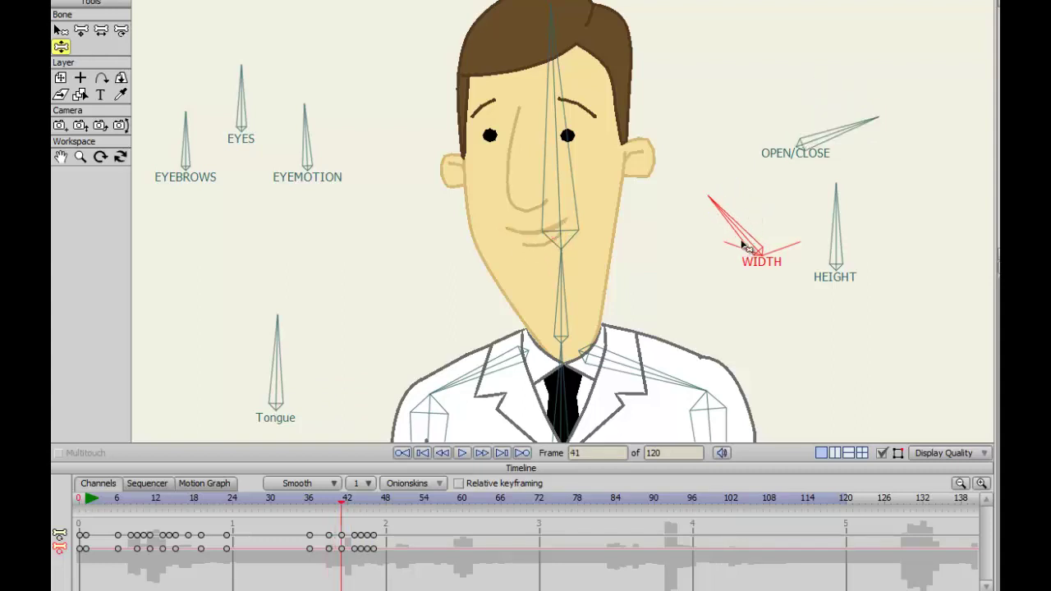
- Copy the WIDTH bone's keyframe from frame 43 to frame 45 to hold the mouth width
key("z")
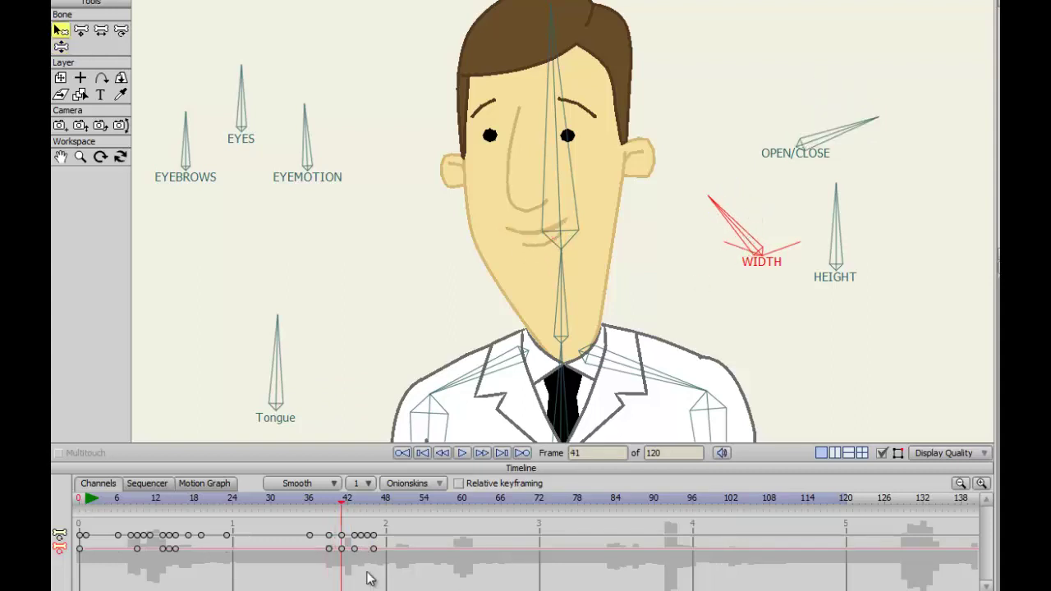
key("Right")
key("Right")
key("Right")
key("Right")
key("Right")
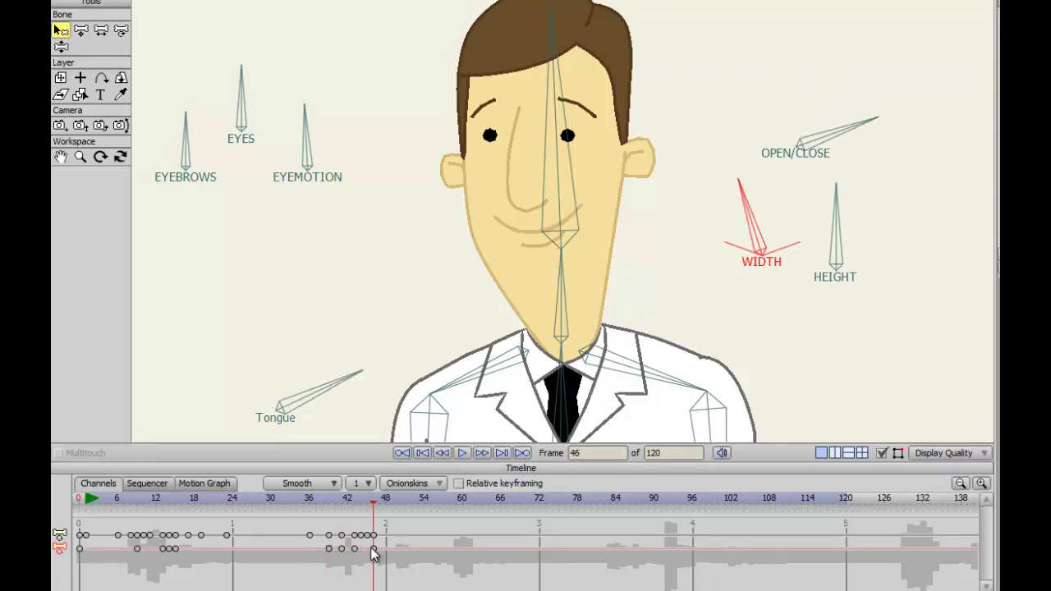
key("Left")
key("Left")
key("Left")
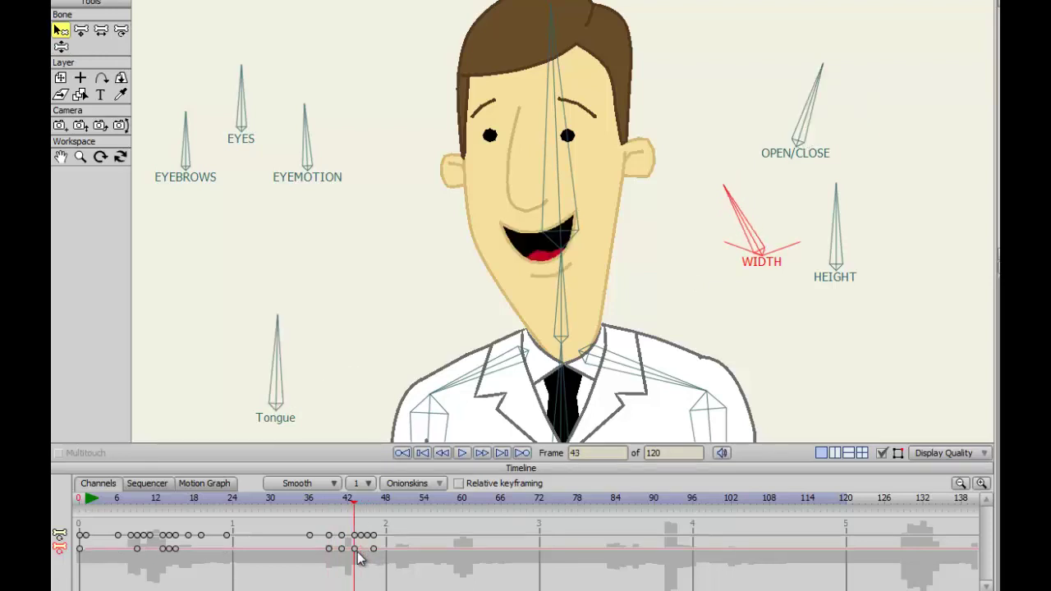
left_click(355, 551)
key("Right")
key("Right")
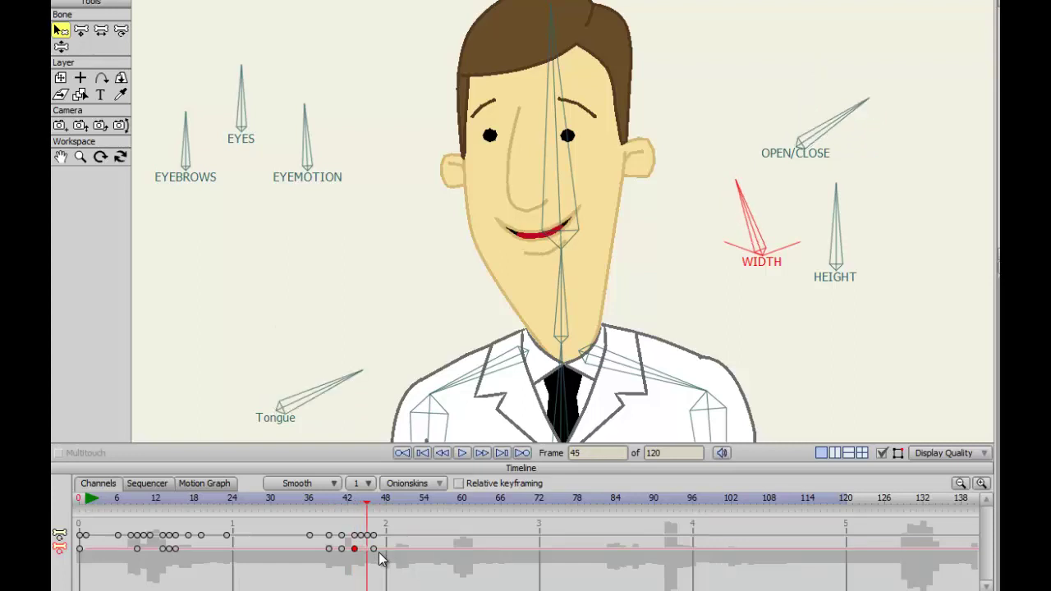
key("ctrl+v")
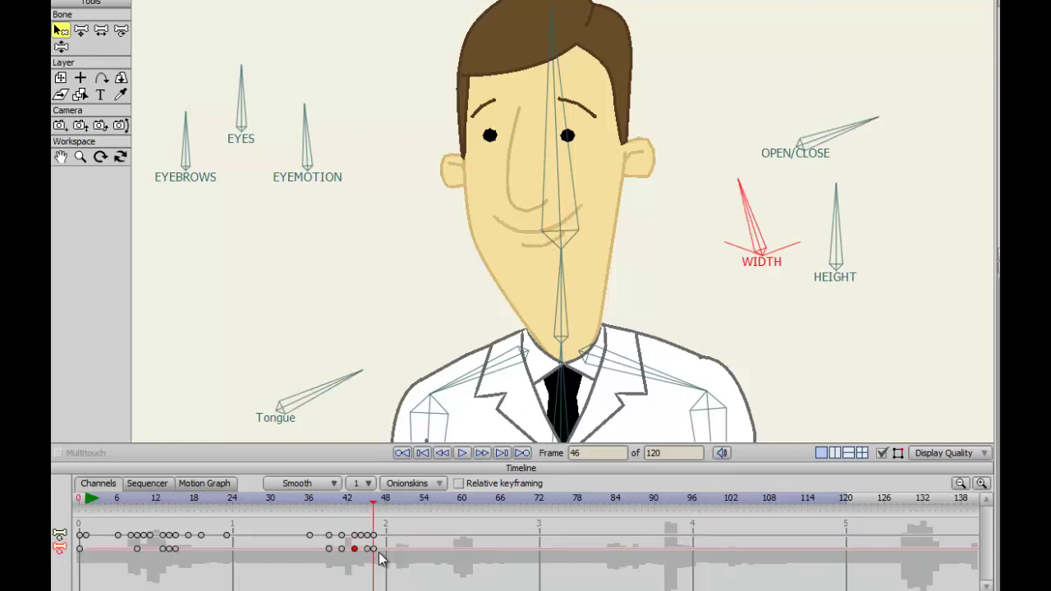
- Swing the OPEN/CLOSE bone at frame 47 to open the mouth
key("Right")
key("Right")
left_click(852, 135)
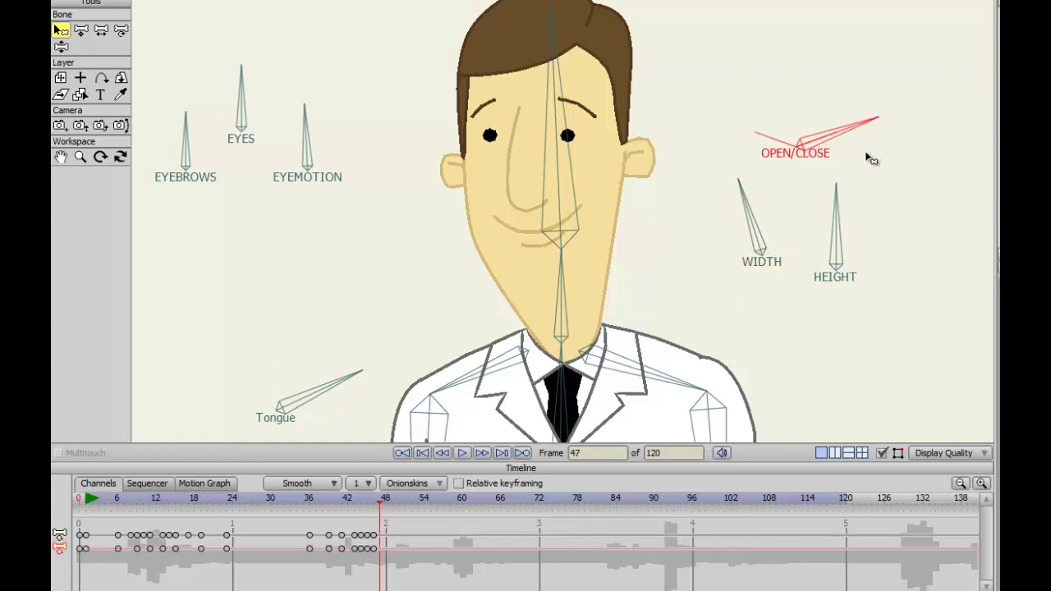
key("z")
key("Left")
left_click_drag(845, 138, 824, 117)
key("Left")
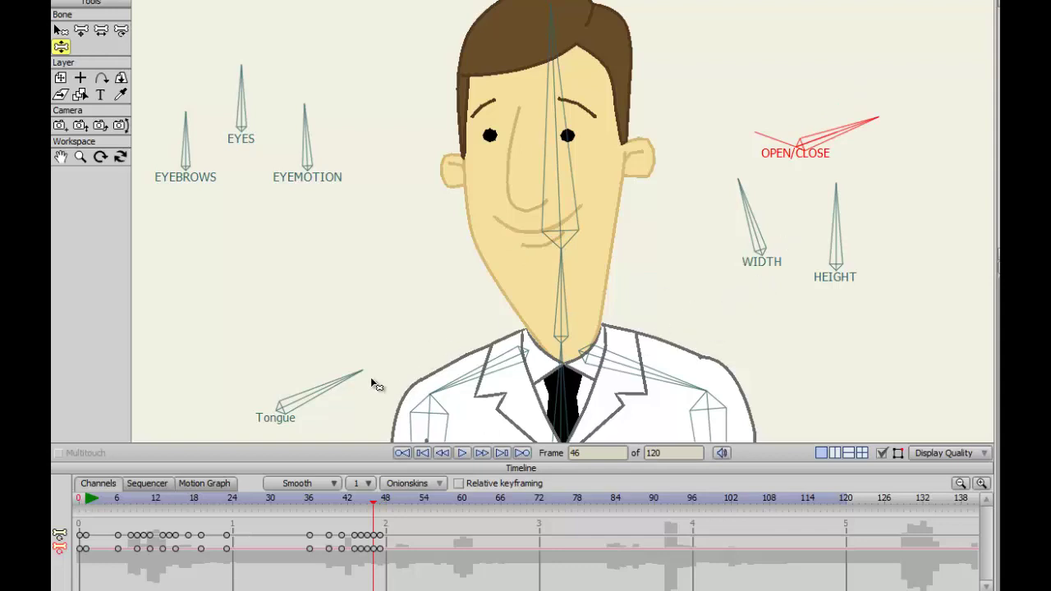
- Swing the Tongue bone back to its upright rest position at frame 46 to lower the tongue
key("b")
left_click(329, 387)
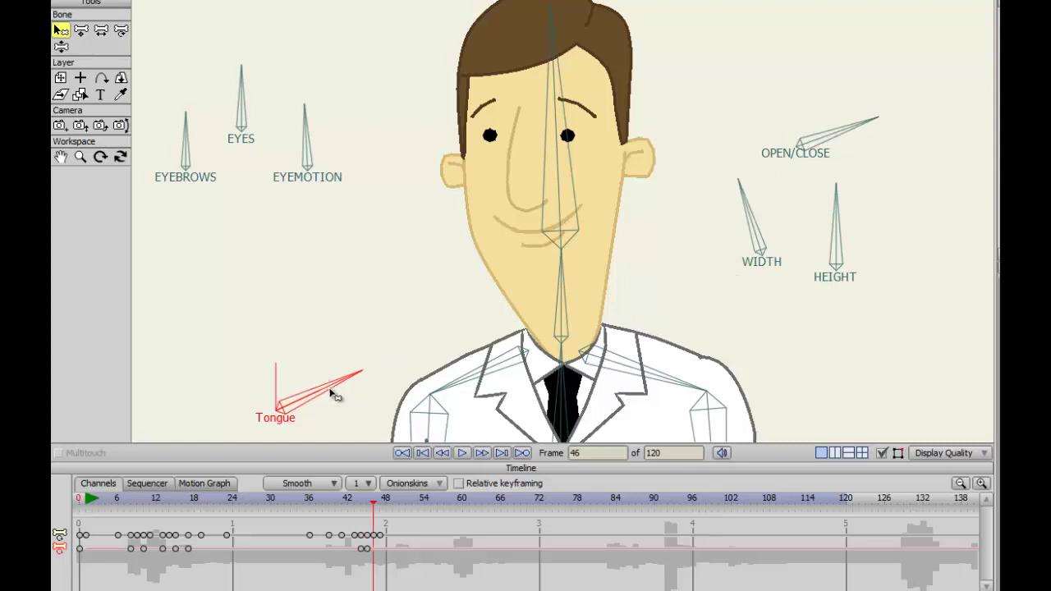
key("z")
left_click_drag(311, 383, 177, 312)
key("Left")
key("Left")
key("Left")
key("Left")
- Swing the Tongue bone over at frame 49 to raise the tongue
key("Right")
key("Right")
key("Right")
key("Right")
key("Right")
key("Right")
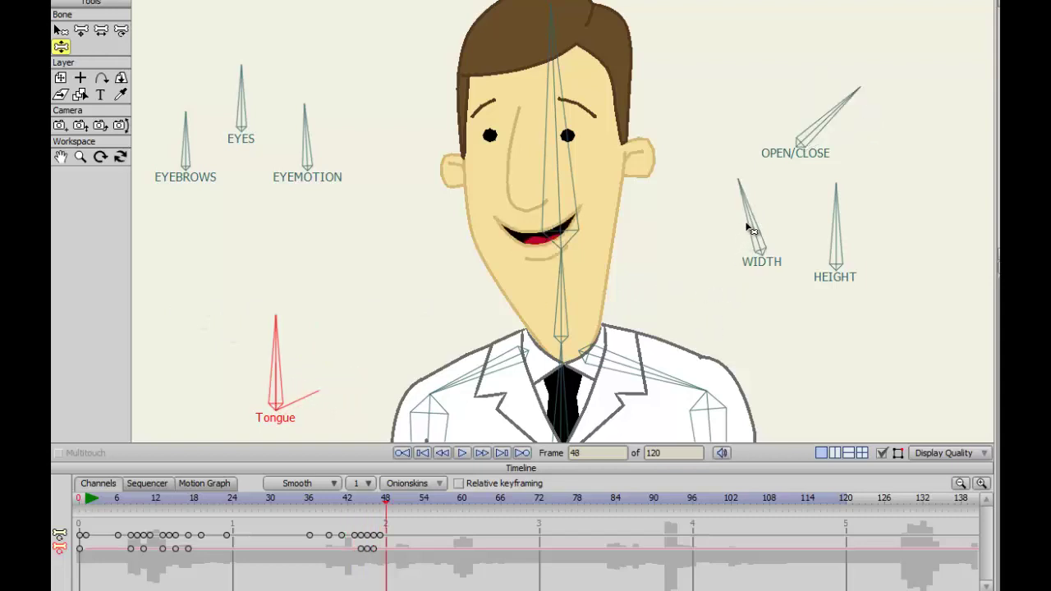
key("ctrl+Right")
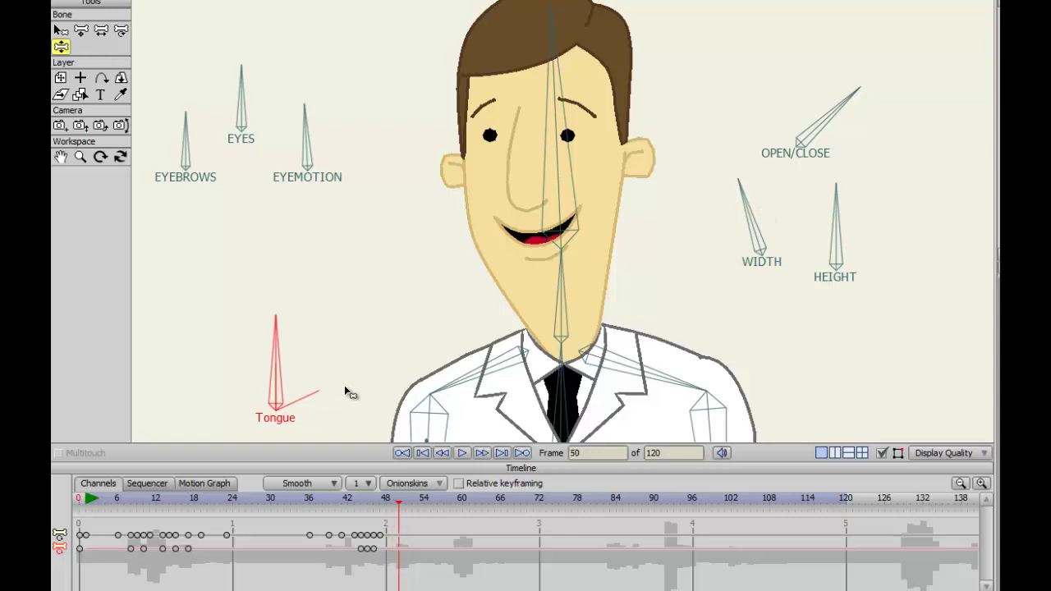
left_click_drag(277, 371, 370, 437)
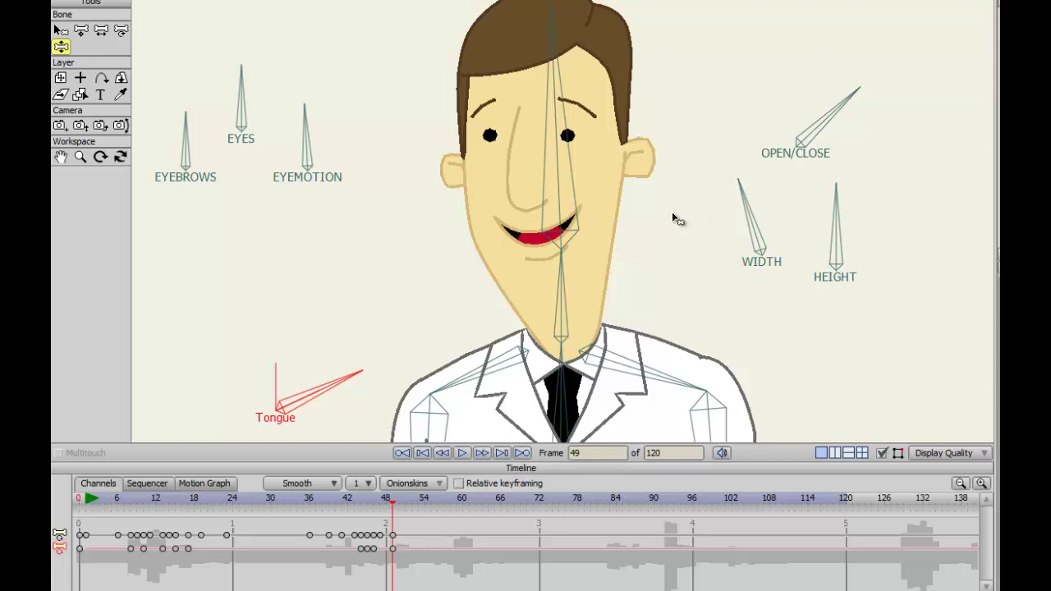
- Step back and forth between about frame 41 and frame 50 to examine the mouth and tongue movement
key("Left")
key("Left")
key("Left")
key("Left")
key("Left")
key("Right")
key("Right")
key("Right")
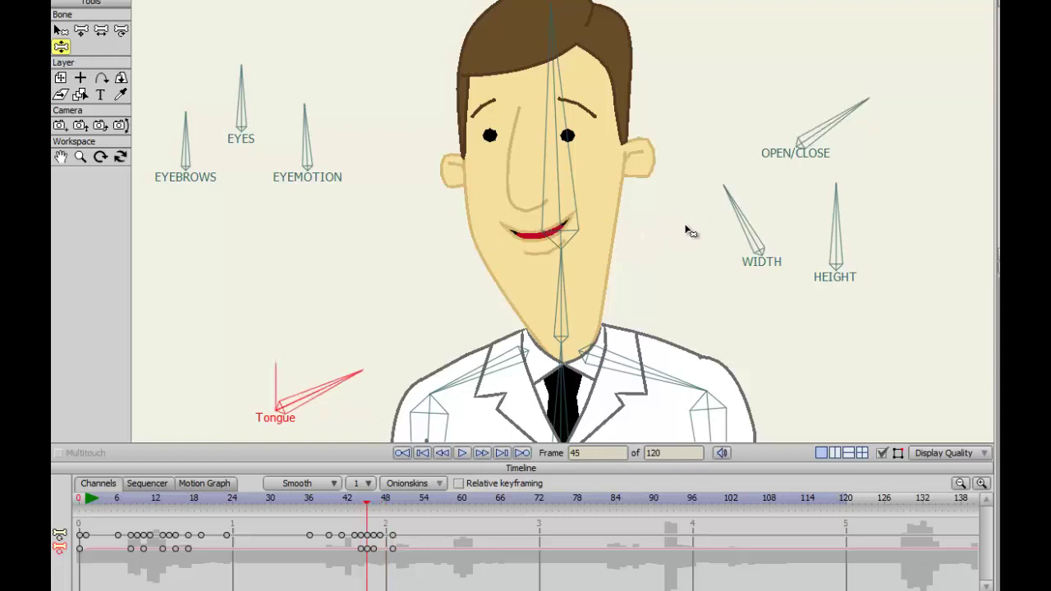
key("Right")
key("Right")
key("Right")
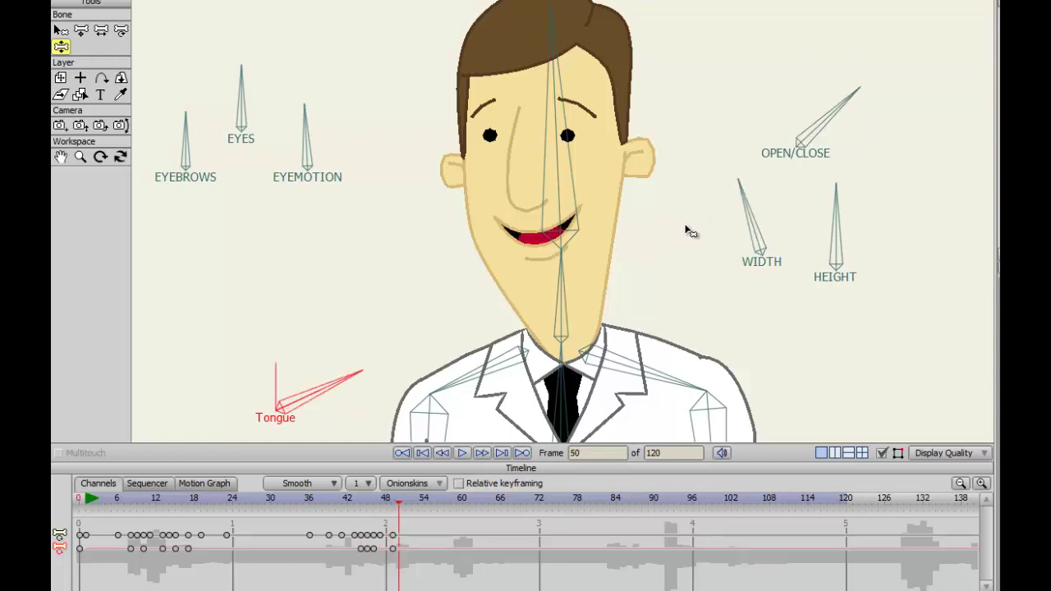
key("Left")
key("Left")
key("Left")
key("Left")
key("Left")
key("Left")
key("Left")
key("Left")
key("Left")
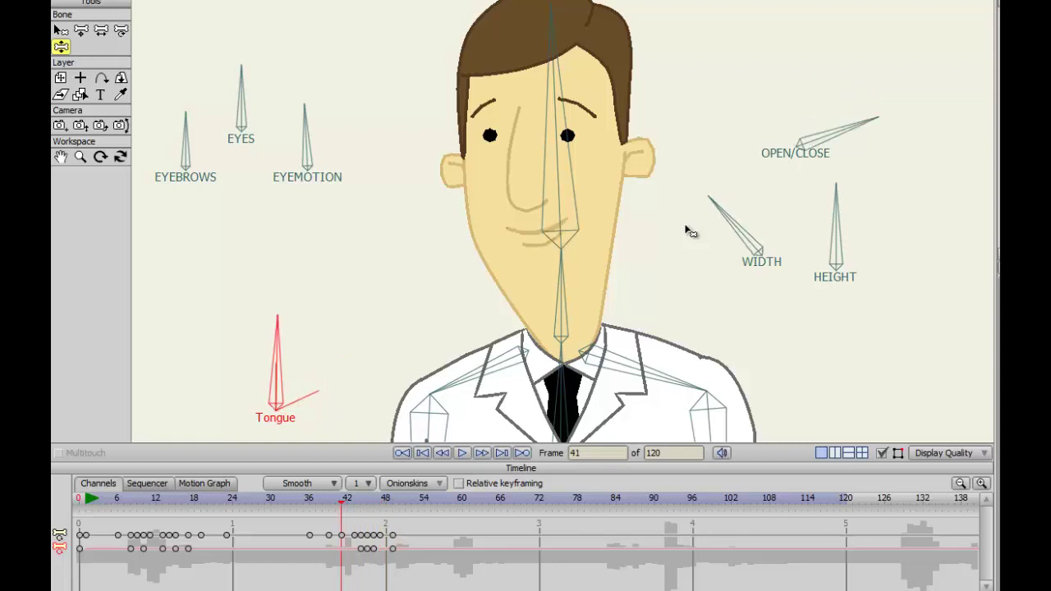
key("Right")
key("Right")
key("Right")
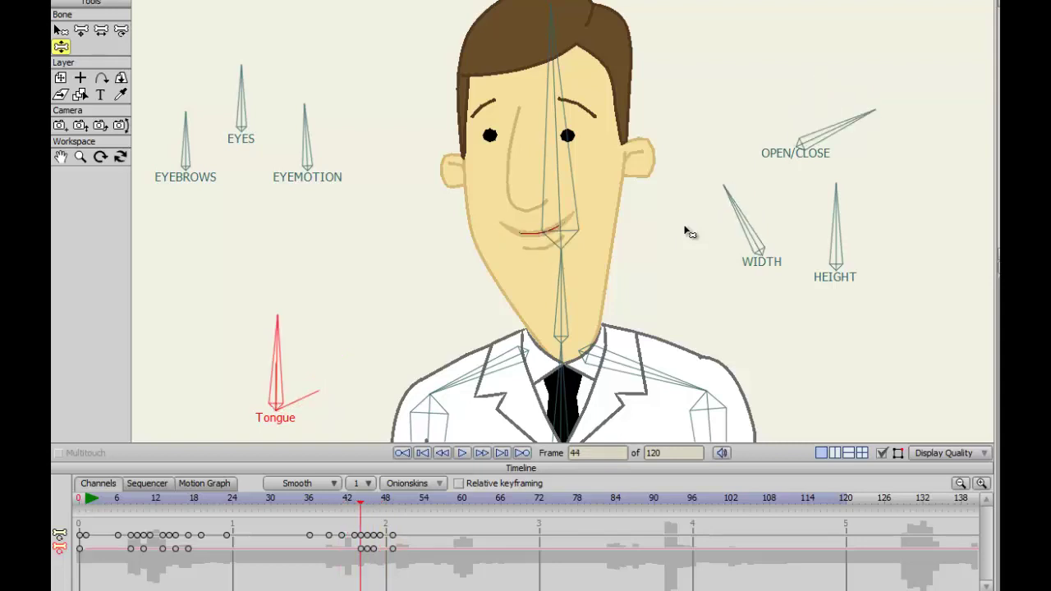
key("Right")
key("Right")
key("Right")
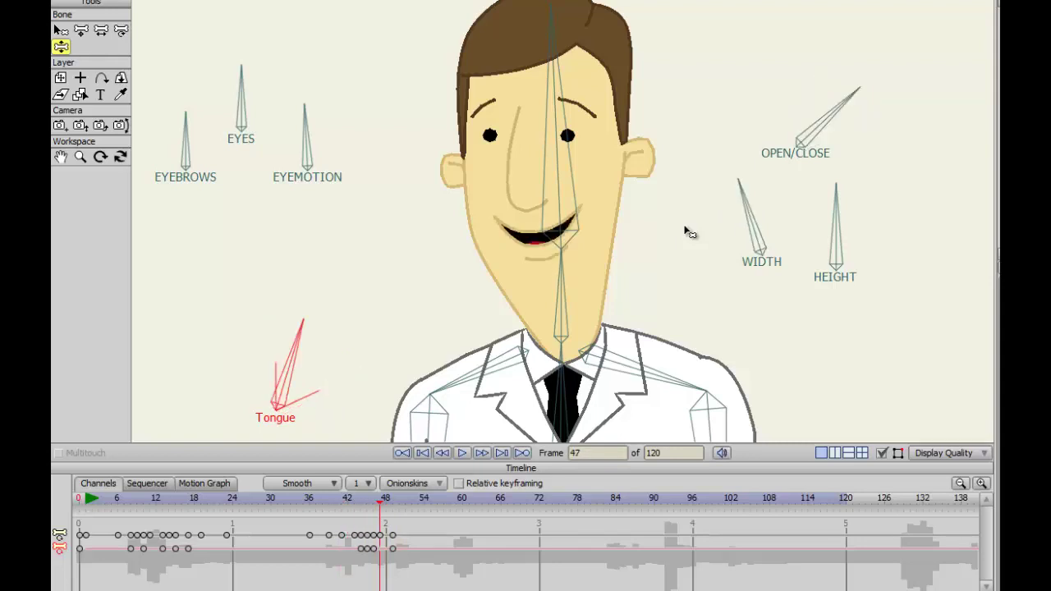
key("Right")
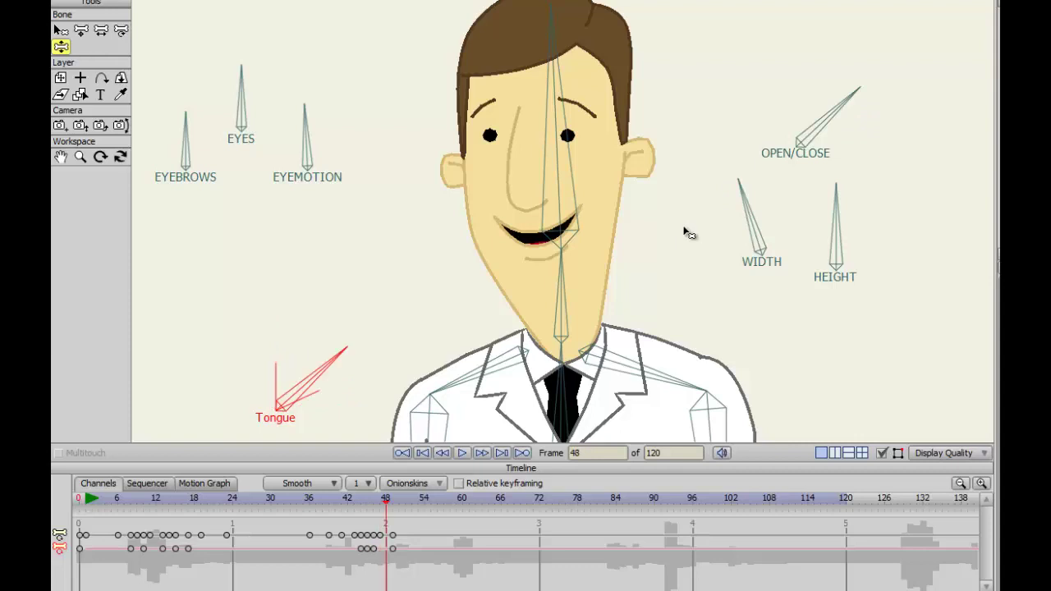
key("Right")
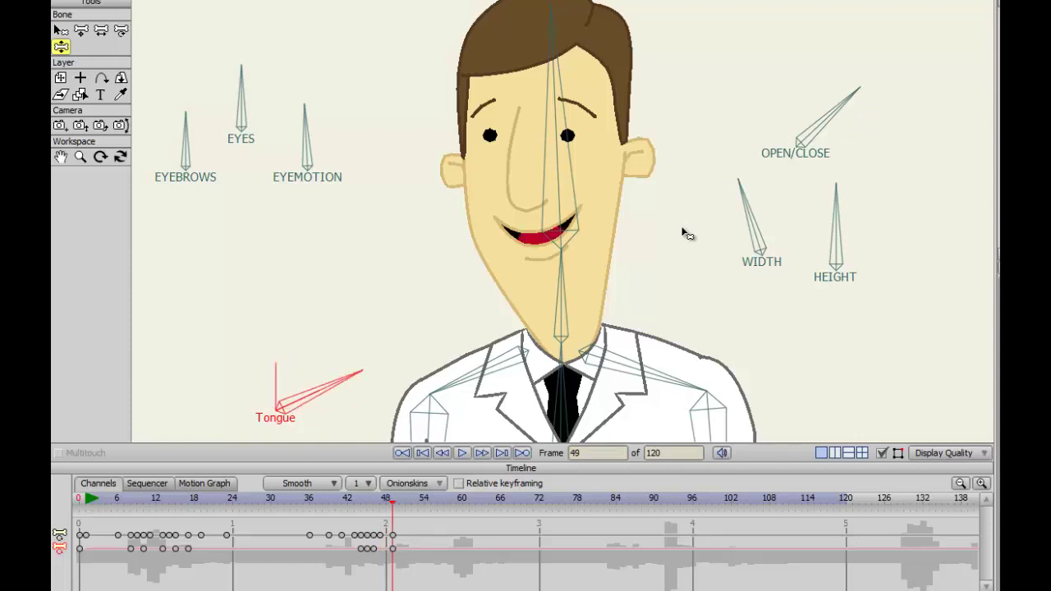
key("Right")
- Key the OPEN/CLOSE bone's current pose at frame 49, and swing it at frame 50 to open the mouth wide
key("Left")
key("b")
left_click(827, 133)
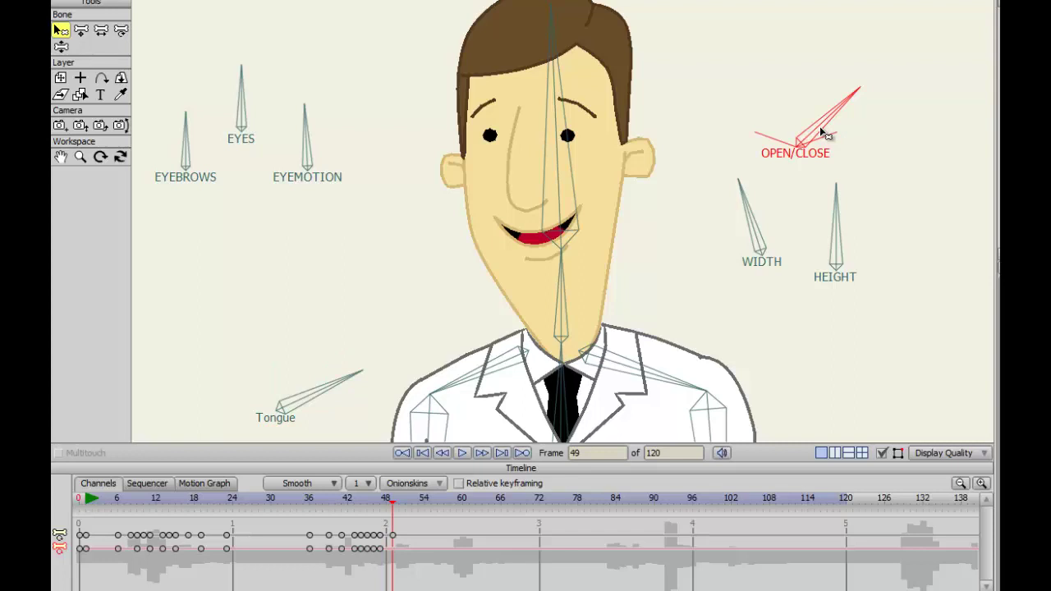
key("z")
key("ctrl+Right")
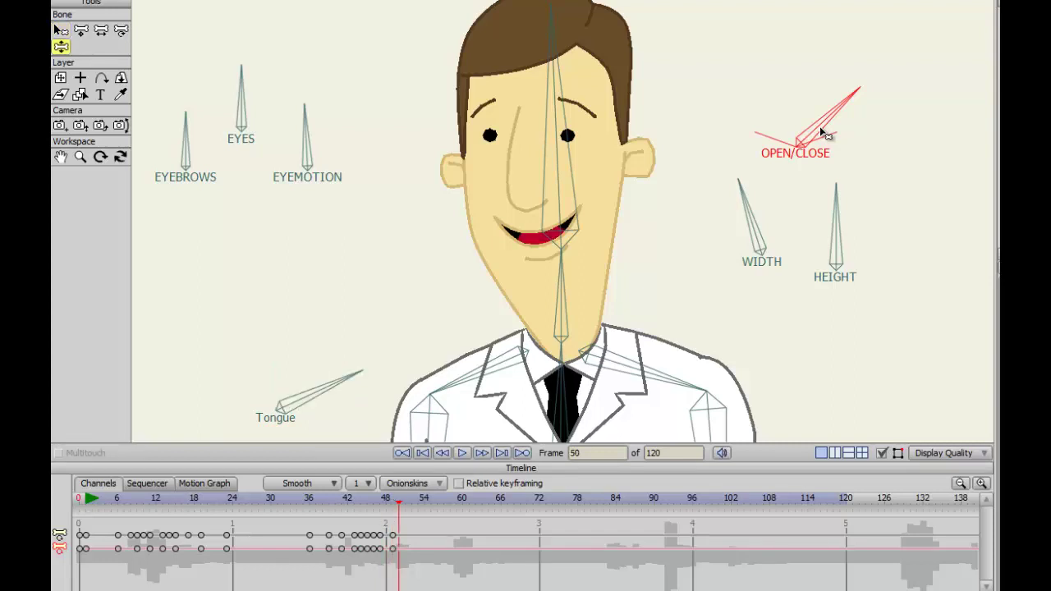
left_click_drag(824, 134, 810, 121)
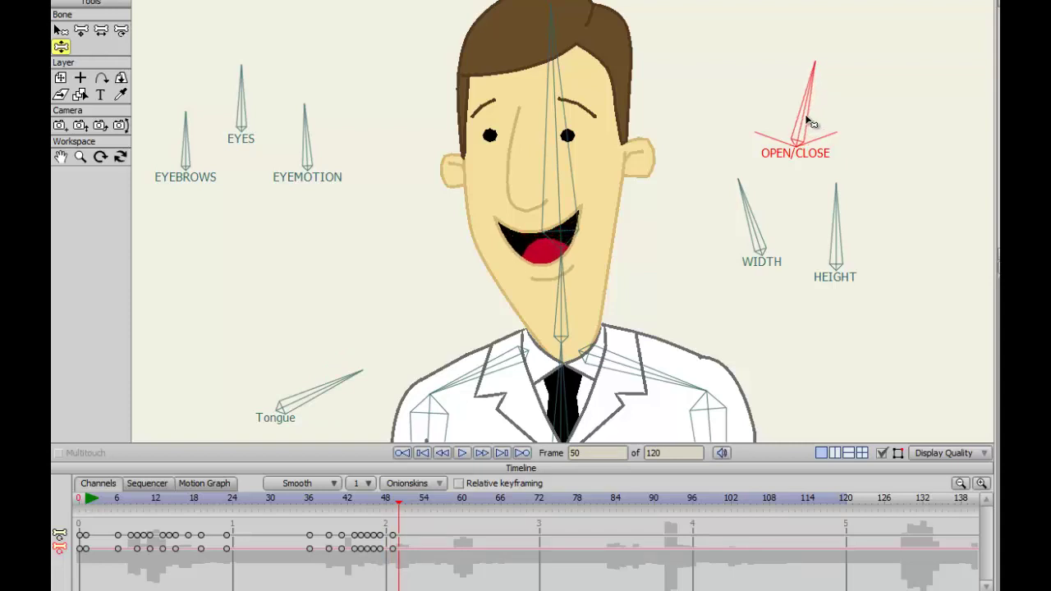
key("ctrl+Left")
key("ctrl+Left")
key("ctrl+Left")
key("ctrl+Right")
key("ctrl+Right")
key("ctrl+Right")
key("ctrl+Right")
left_click_drag(752, 217, 750, 210)
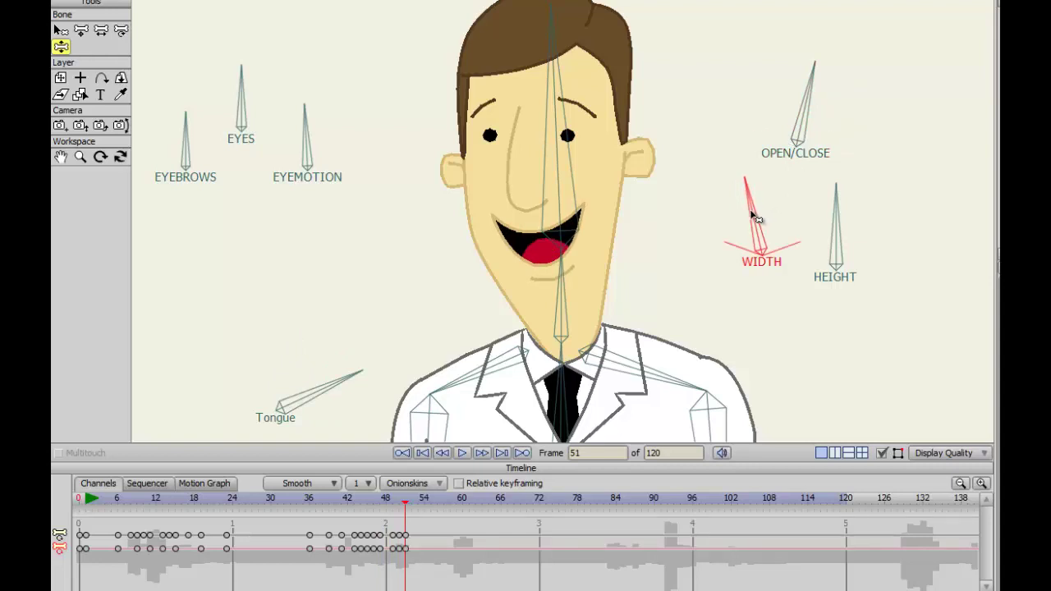
key("ctrl+z")
- Copy the WIDTH bone's key from frame 46 to frame 50
key("b")
left_click(752, 210)
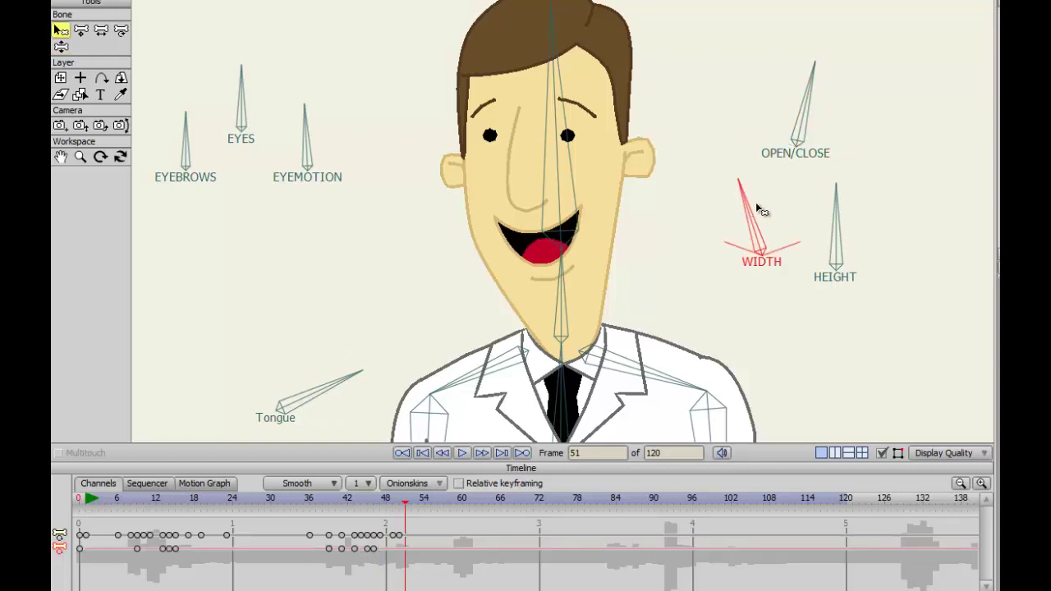
left_click(375, 548)
key("ctrl+v")
left_click(504, 452)
left_click(405, 549)
left_click(406, 549)
left_click_drag(412, 550, 406, 550)
- Swing the WIDTH bone outward at frame 52 to narrow the mouth
key("ctrl+Right")
left_click(754, 217)
key("z")
left_click_drag(750, 218, 717, 219)
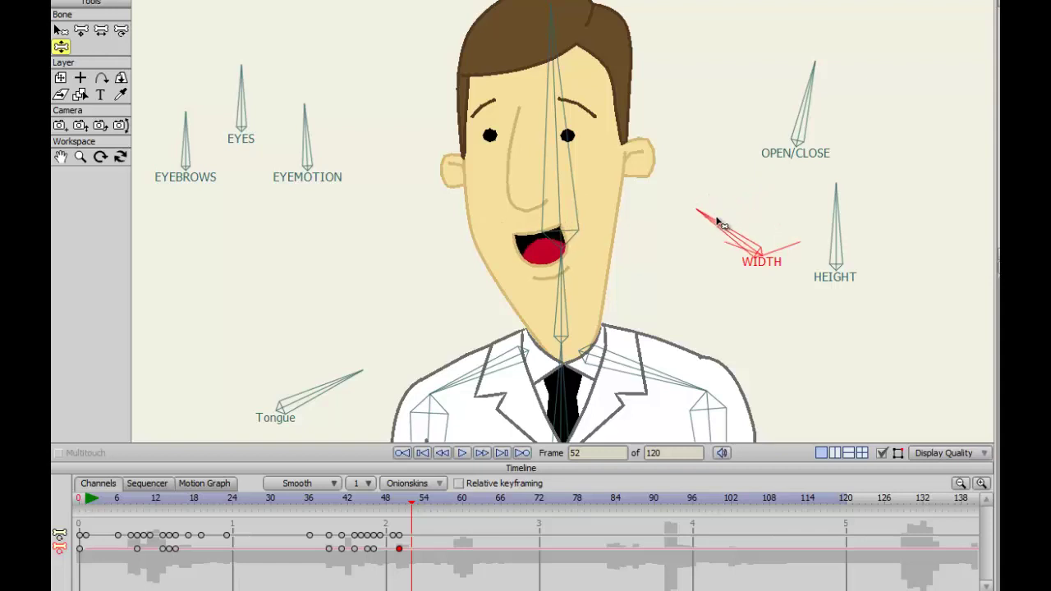
- Step back and forth between frame 48 and frame 52 to examine the mouth narrowing
key("Left")
key("Left")
key("Left")
key("Left")
key("Right")
key("Right")
key("Right")
key("Right")
- Swing the Tongue bone back to its upright rest position at frame 52 to lower the tongue
key("b")
left_click(342, 383)
mouse_move(415, 510)
left_mouse_down()
mouse_move(388, 509)
mouse_move(413, 513)
left_mouse_up()
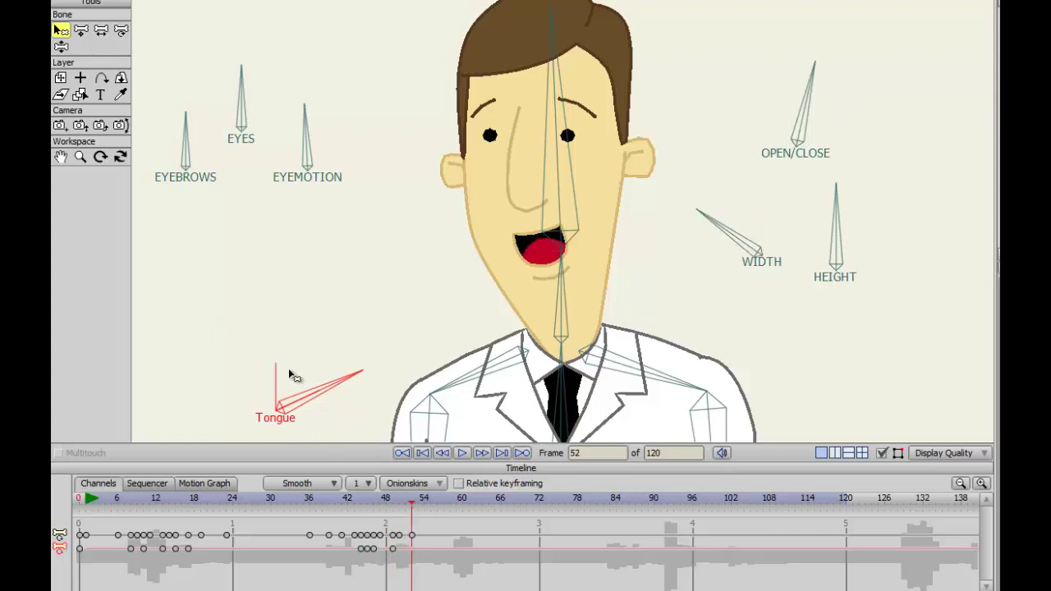
key("z")
left_click_drag(305, 392, 183, 340)
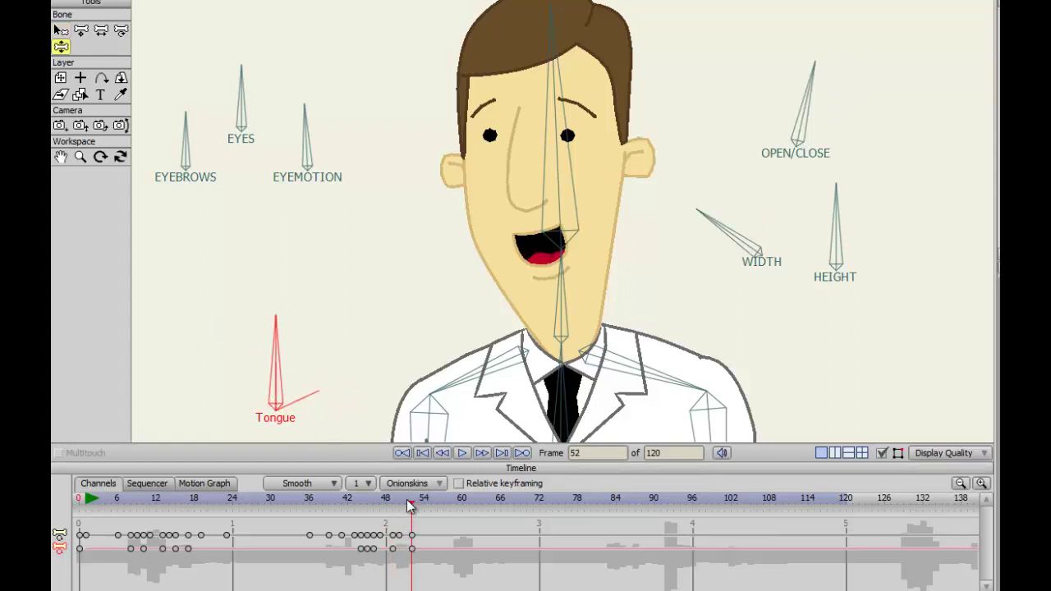
- Play and scrub the animation from about frame 32 to frame 54 to check the lip sync against the audio
left_click_drag(410, 507, 288, 507)
left_click(464, 453)
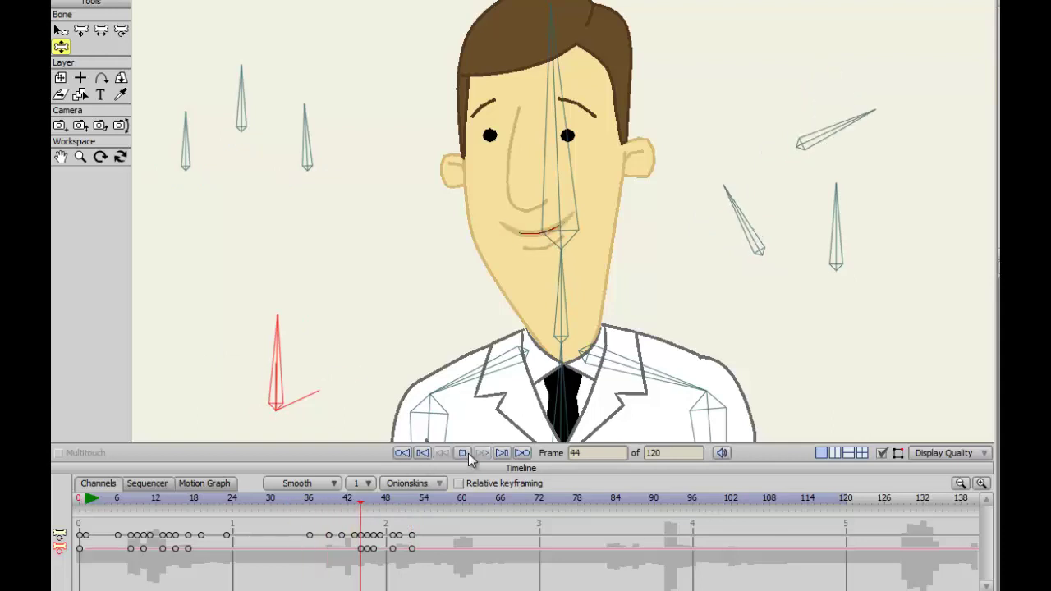
left_click(468, 453)
left_click(285, 518)
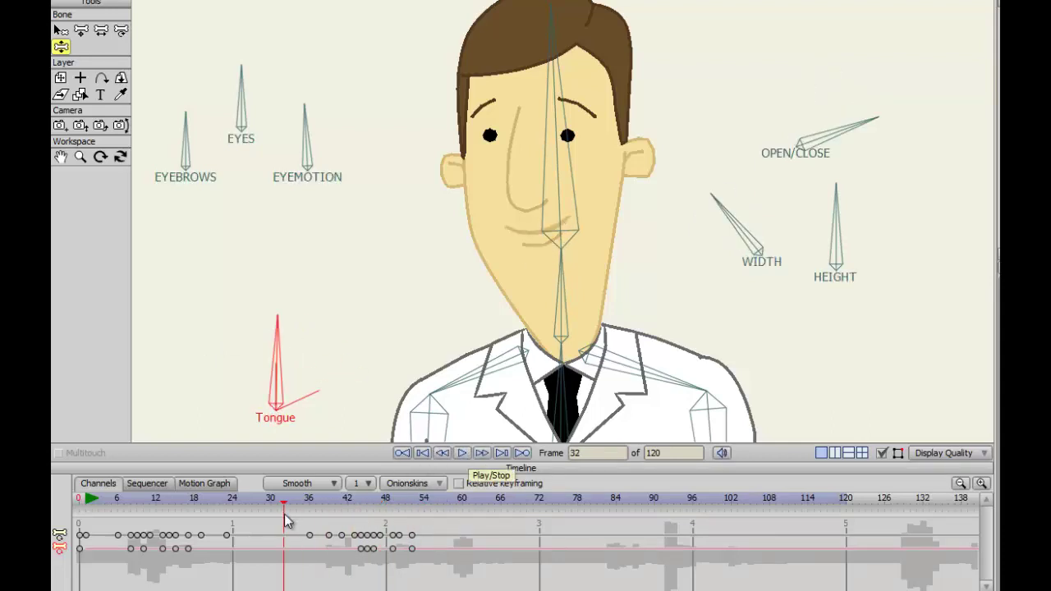
left_click_drag(285, 517, 377, 511)
key("Right")
key("Right")
key("Right")
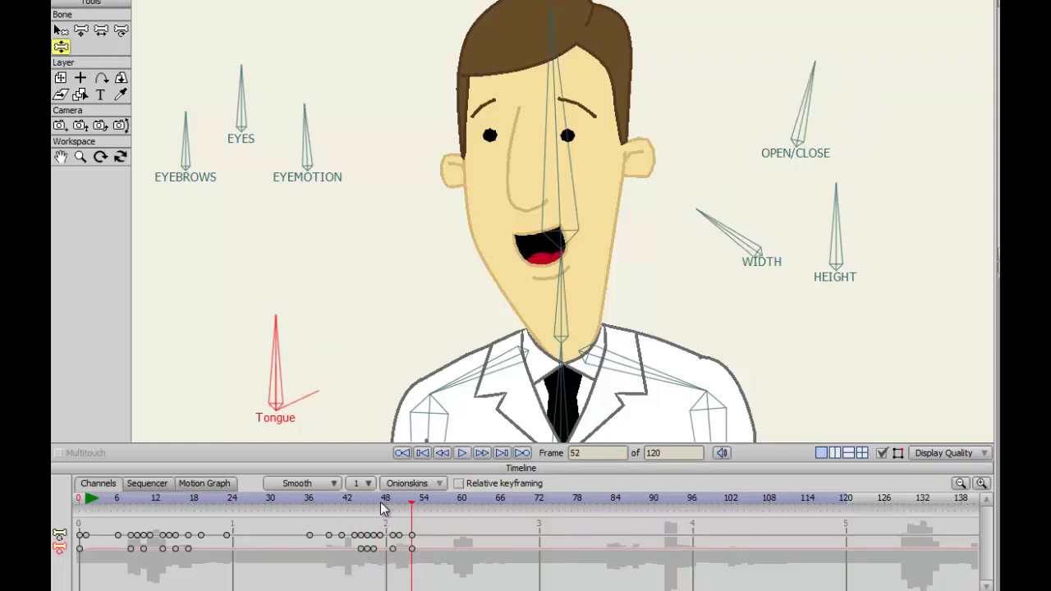
left_click(424, 513)
key("Left")
key("Left")
key("Left")
key("Right")
key("Right")
key("ctrl+Right")
- Copy the OPEN/CLOSE bone's key from frame 50 to frame 53 to hold the mouth open
key("b")
left_click(808, 111)
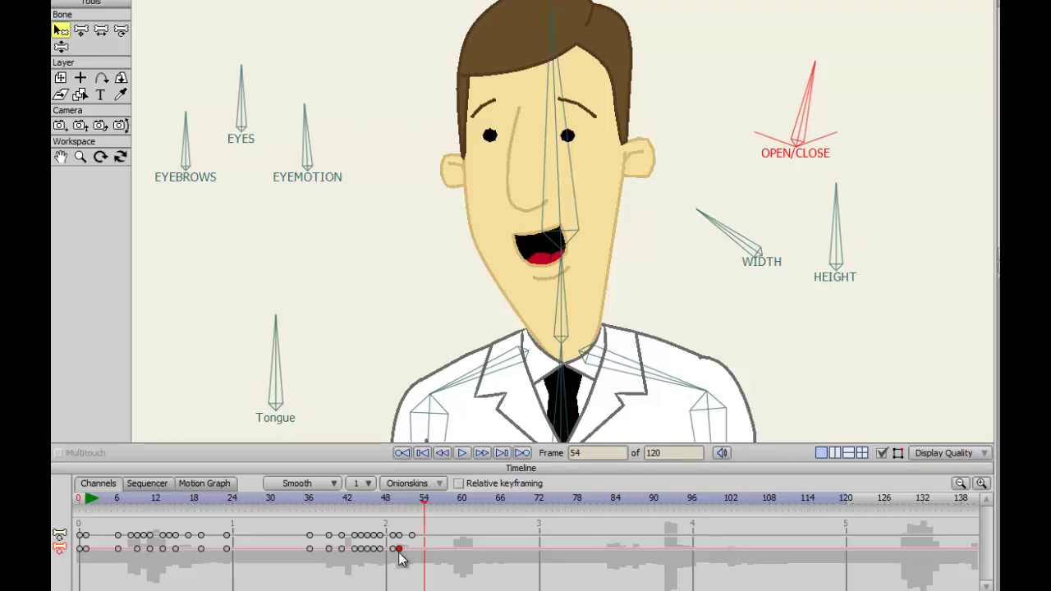
key("Left")
key("Right")
key("Left")
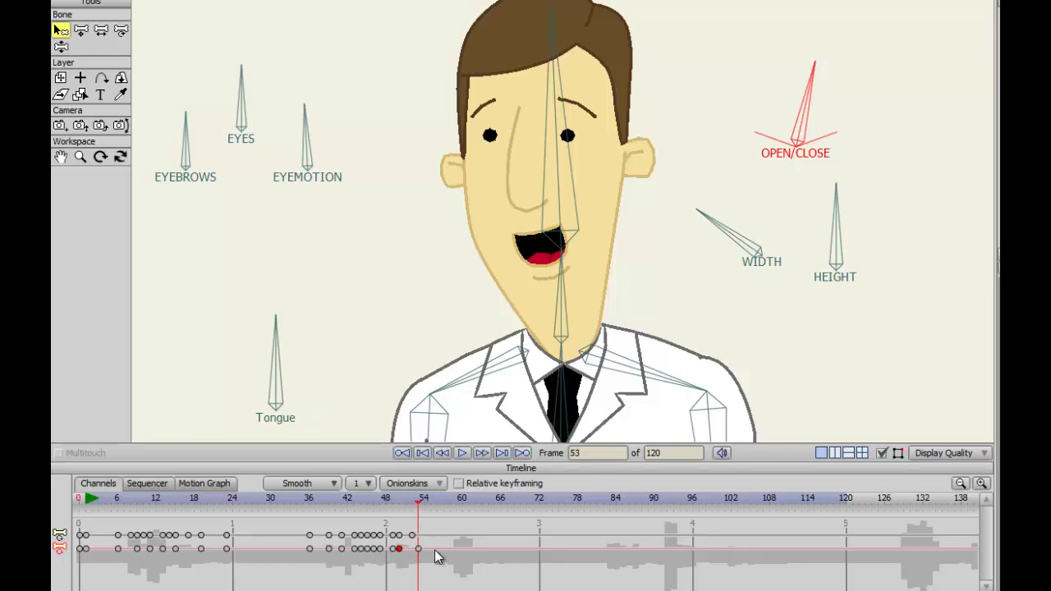
key("Right")
key("Right")
key("Left")
key("Right")
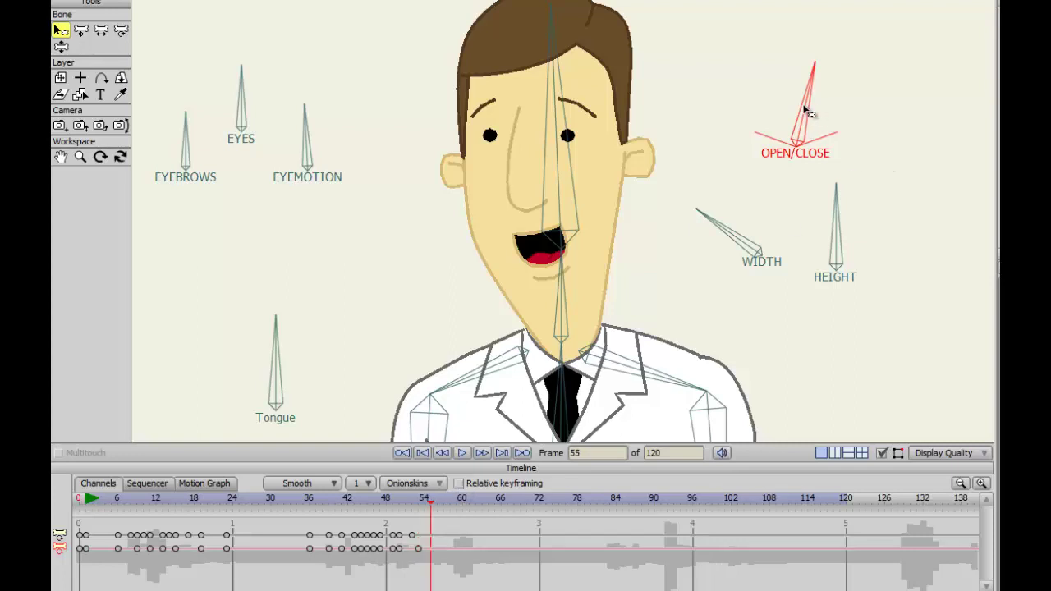
- Swing the OPEN/CLOSE bone at frame 54 to partly close the mouth
key("Left")
key("z")
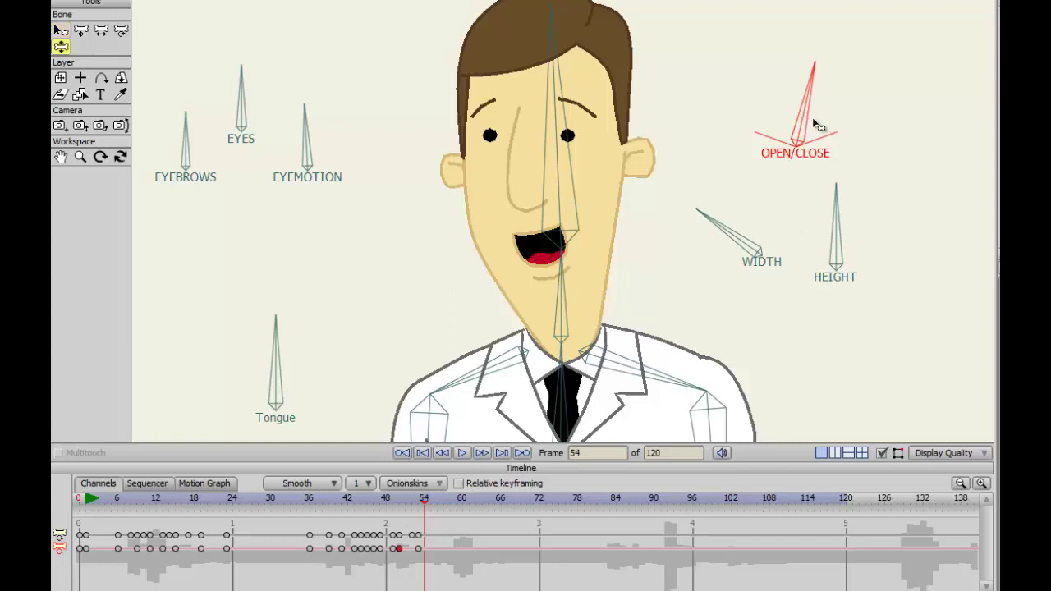
left_click_drag(819, 125, 821, 127)
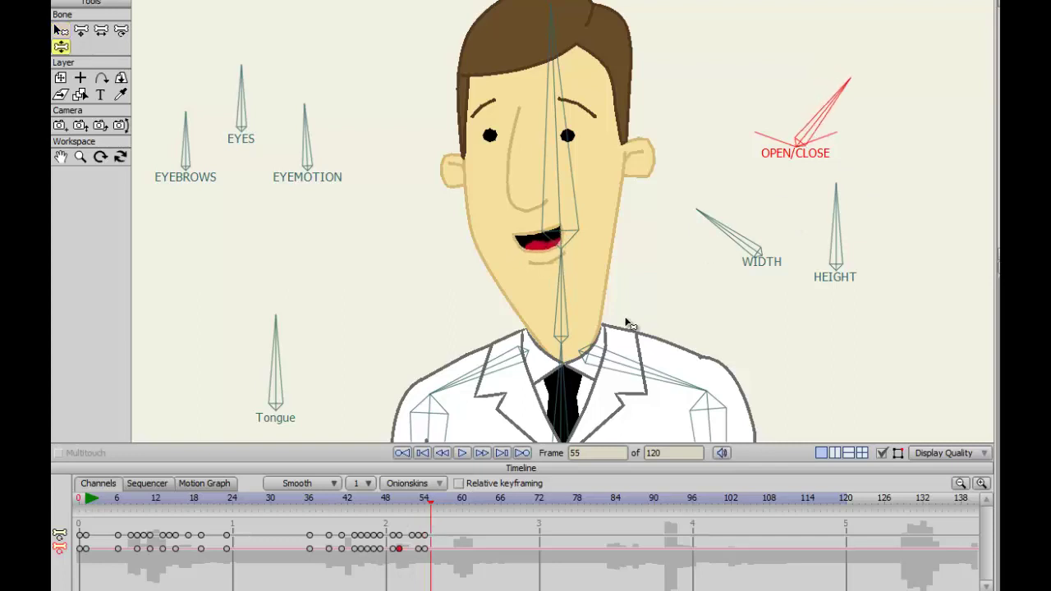
- Key the Tongue bone upright at frame 54 and swing it over at frame 55 to raise the tongue
key("Right")
key("b")
left_click(275, 369)
key("z")
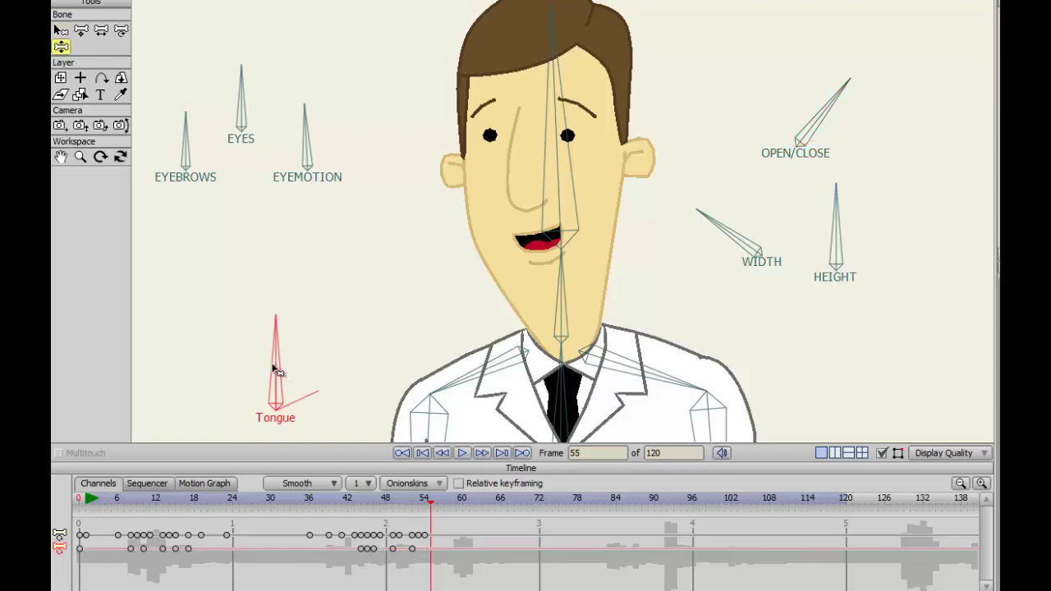
key("ctrl+Left")
key("ctrl+Right")
left_click_drag(347, 376, 360, 375)
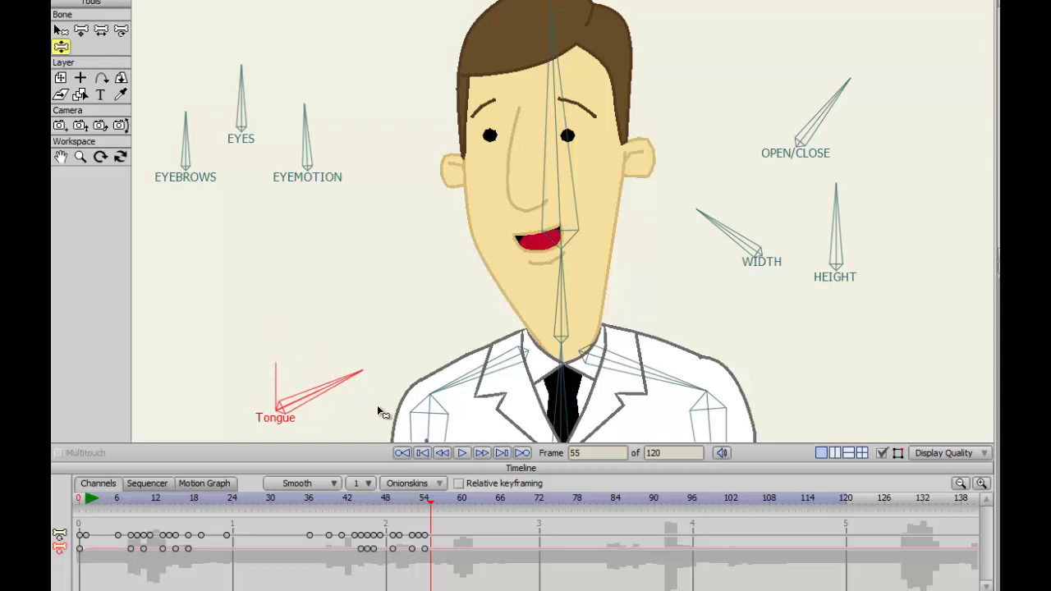
- Step through the frames around 55 and play the animation from about frame 35 to check the mouth and tongue timing
key("Right")
key("Right")
key("ctrl+Left")
key("ctrl+Left")
key("ctrl+Left")
key("ctrl+Left")
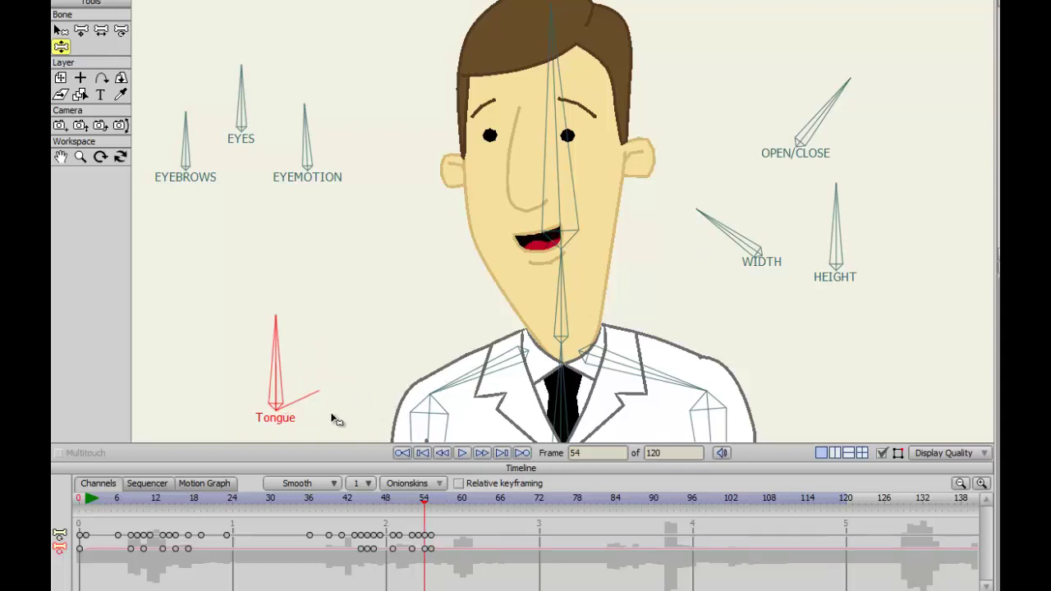
left_click_drag(420, 503, 305, 513)
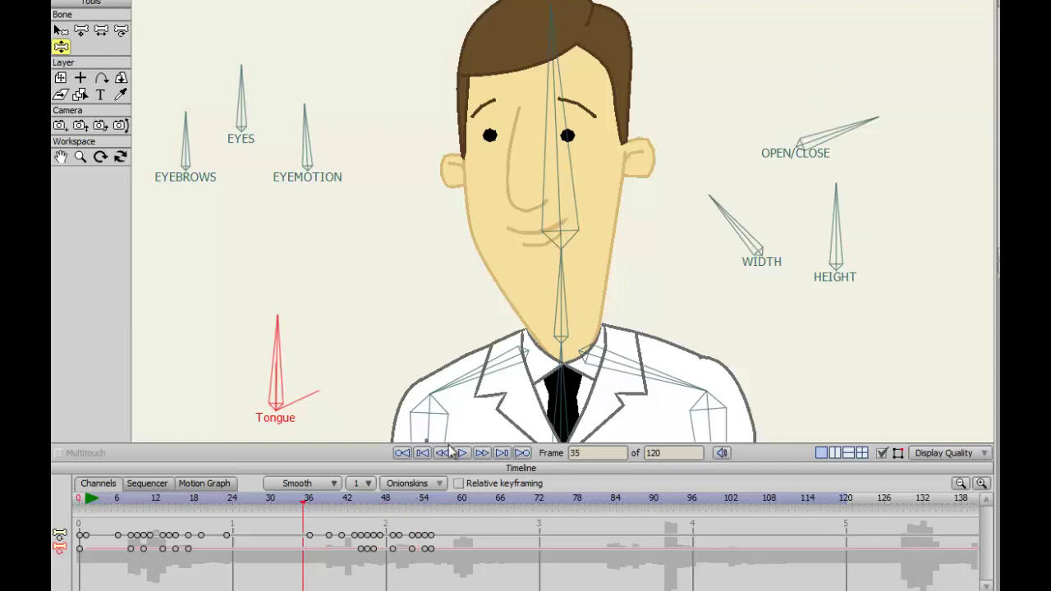
left_click(463, 452)
left_click(463, 454)
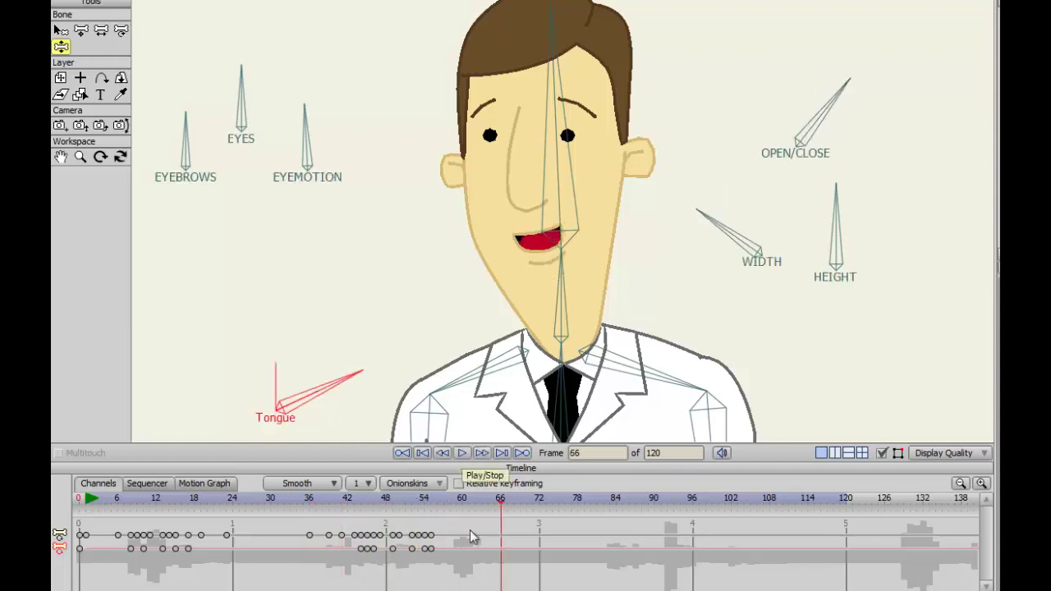
left_click_drag(501, 505, 309, 511)
left_click(464, 455)
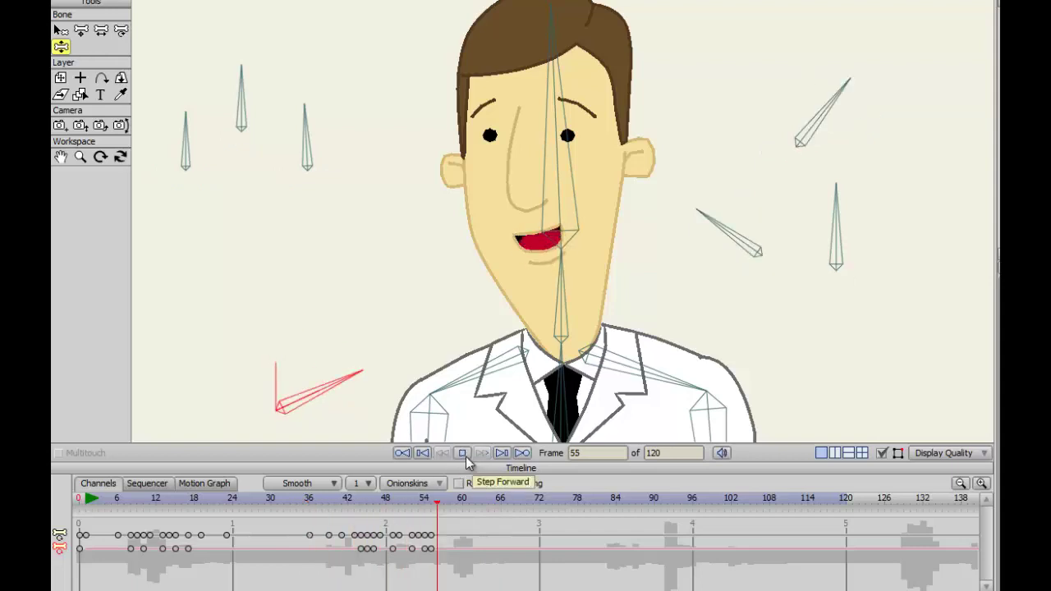
left_click(464, 455)
- Swing the Tongue bone back to its upright rest position at frame 57 to lower the tongue
left_click_drag(505, 513, 440, 526)
key("Right")
key("Left")
key("Left")
key("Left")
key("Left")
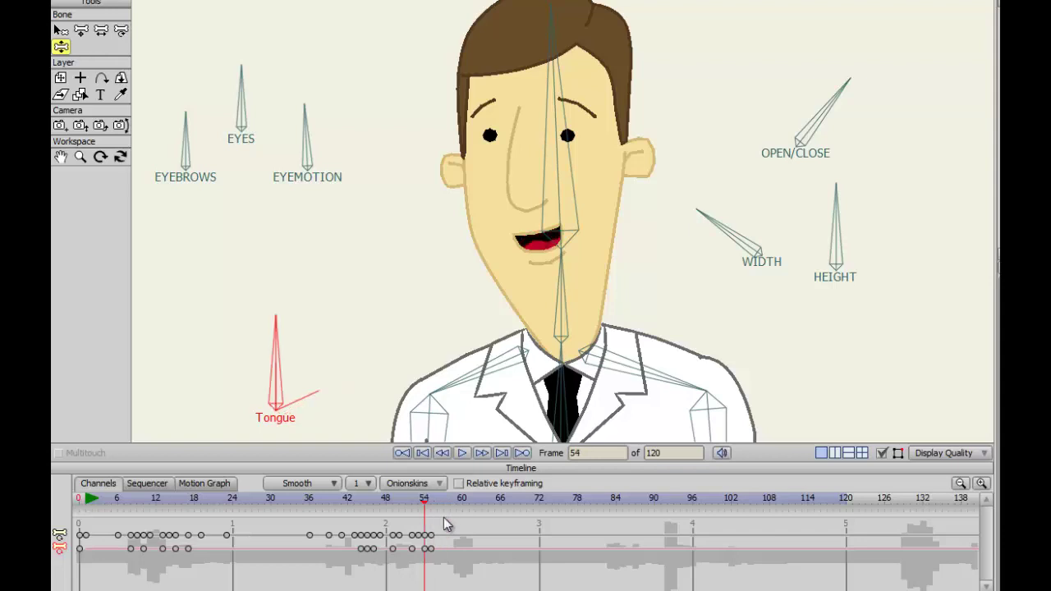
key("Right")
key("Right")
key("ctrl+Right")
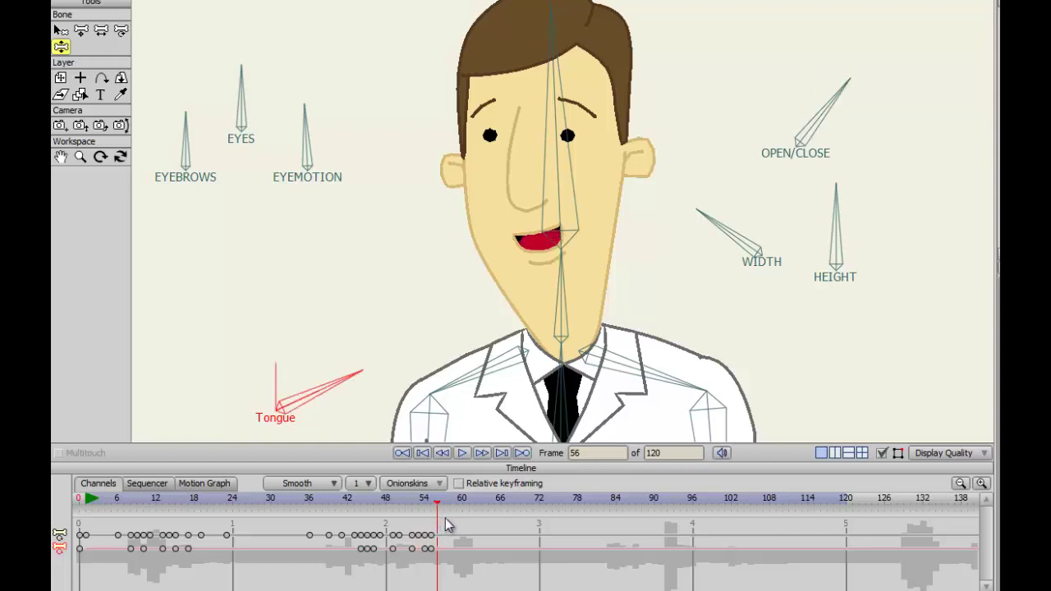
key("ctrl+Right")
left_click_drag(323, 400, 216, 334)
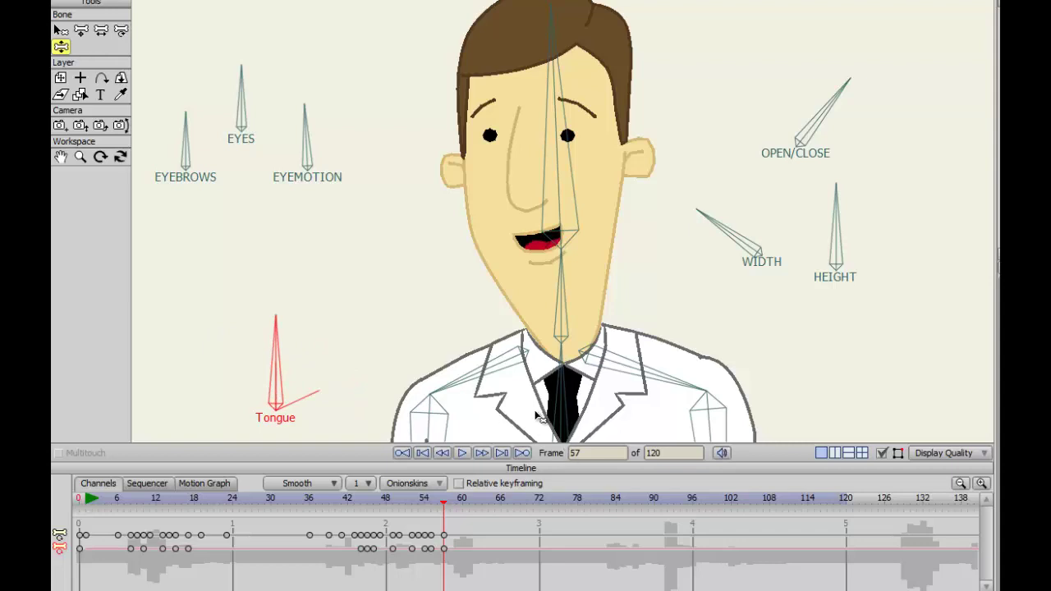
- Swing the OPEN/CLOSE bone over at frame 59 to close the mouth
key("ctrl+Left")
key("ctrl+Left")
key("ctrl+Left")
key("ctrl+Left")
key("ctrl+Right")
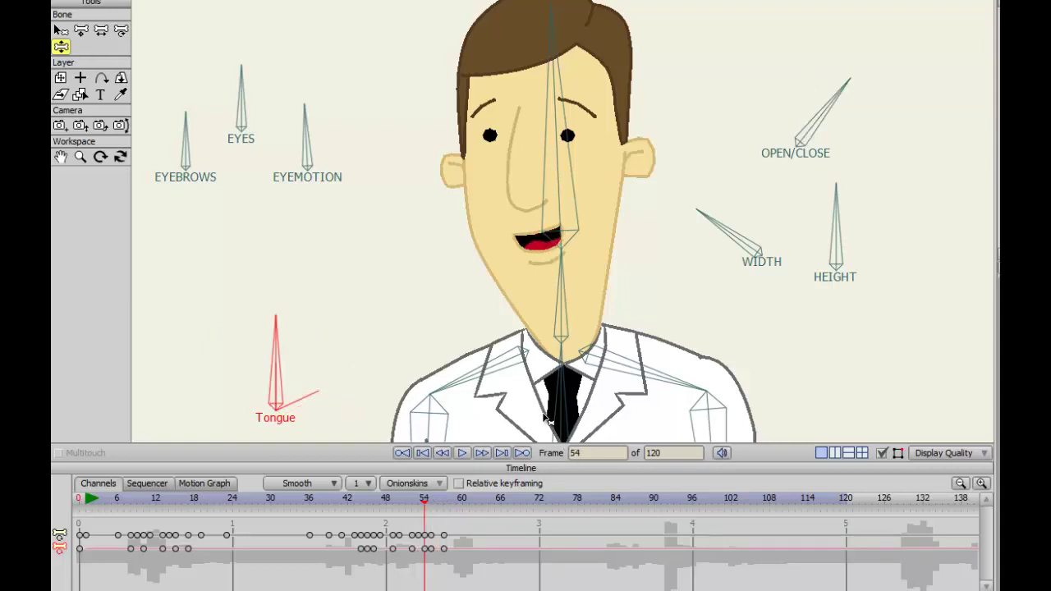
key("ctrl+Right")
key("ctrl+Right")
key("ctrl+Right")
key("ctrl+Right")
key("ctrl+Right")
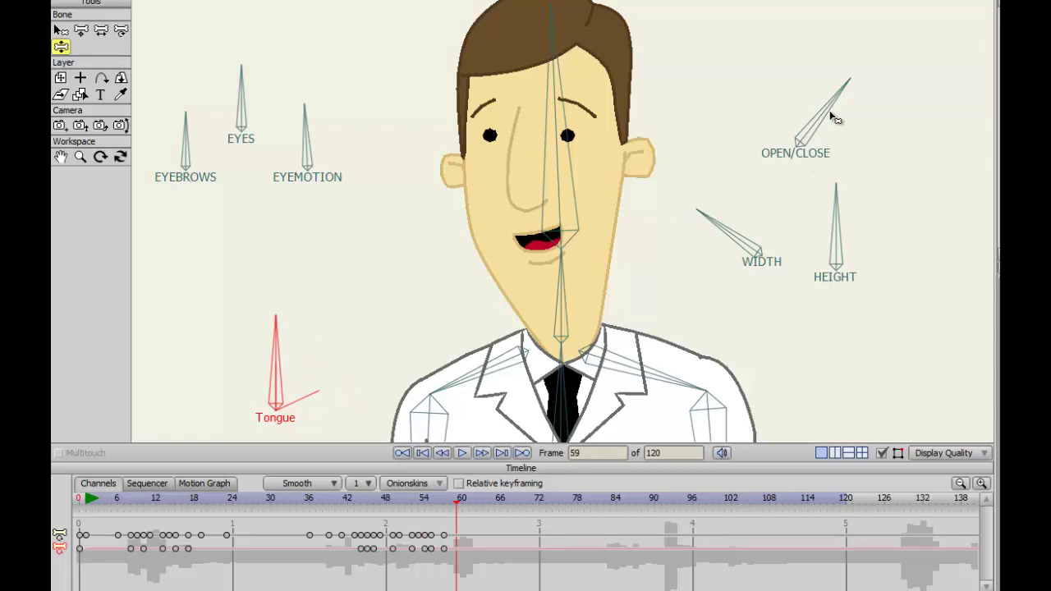
left_click_drag(835, 117, 849, 141)
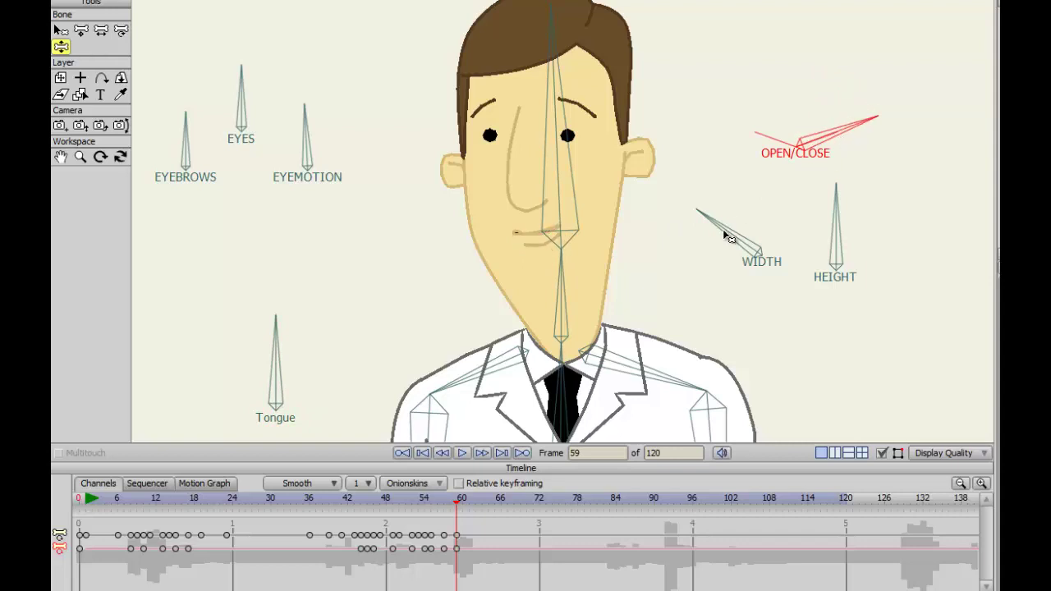
- Copy the WIDTH bone's key from frame 52 to frame 57 to hold the narrow mouth
key("b")
left_click(729, 237)
key("ctrl+Left")
key("ctrl+Left")
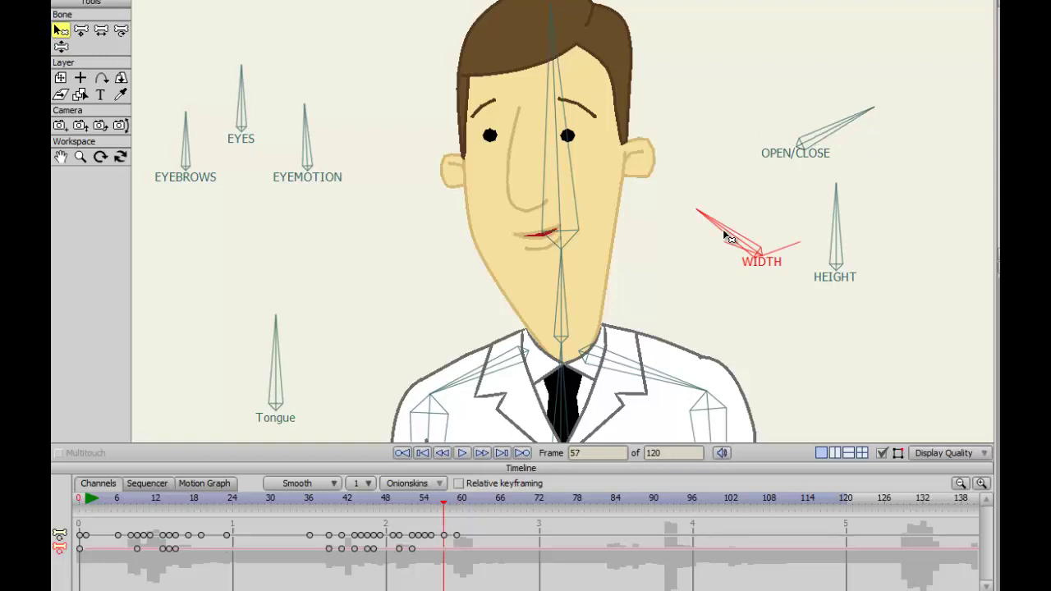
key("ctrl+Right")
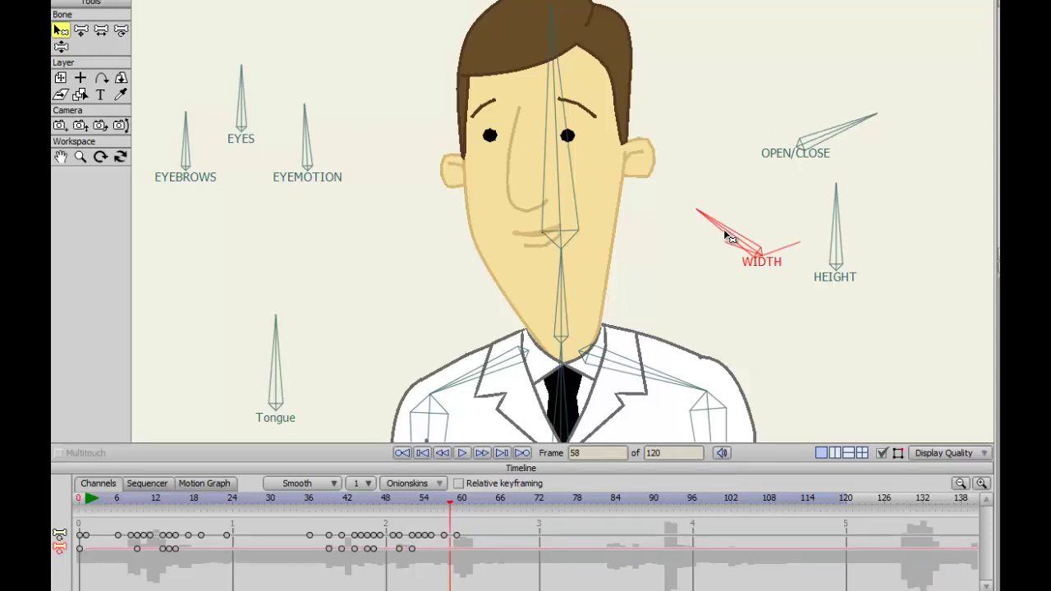
key("ctrl+Left")
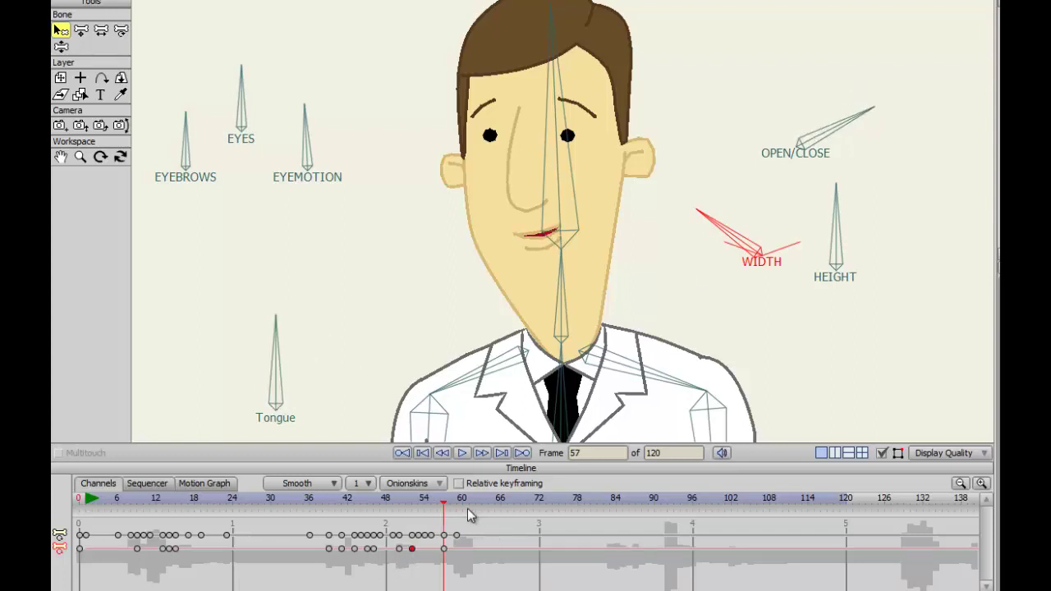
- Swing the WIDTH bone inward at frame 59 to widen the closed mouth
key("Right")
key("Right")
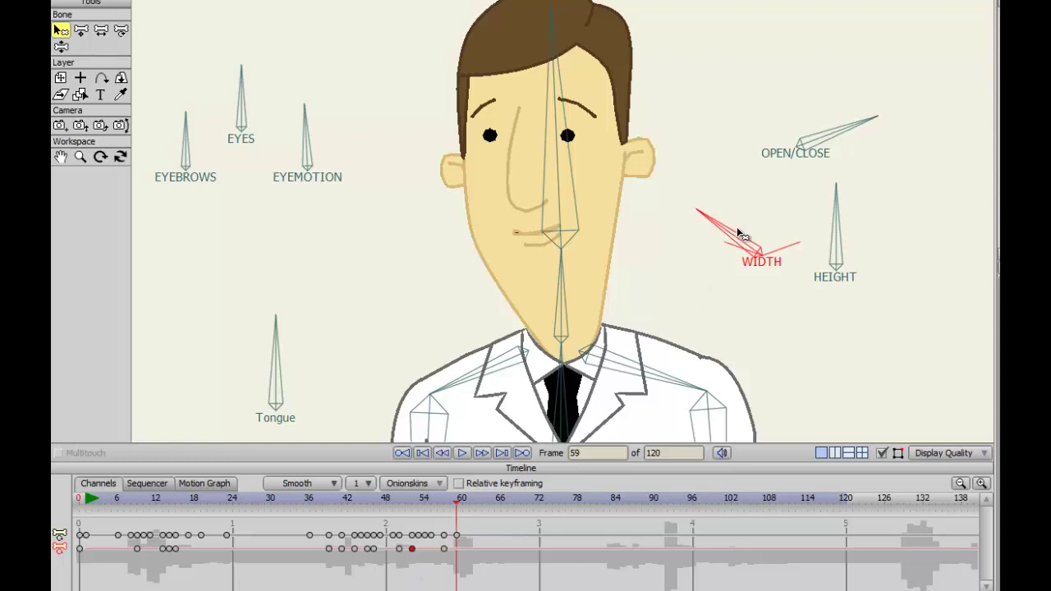
key("ctrl+Left")
key("ctrl+Left")
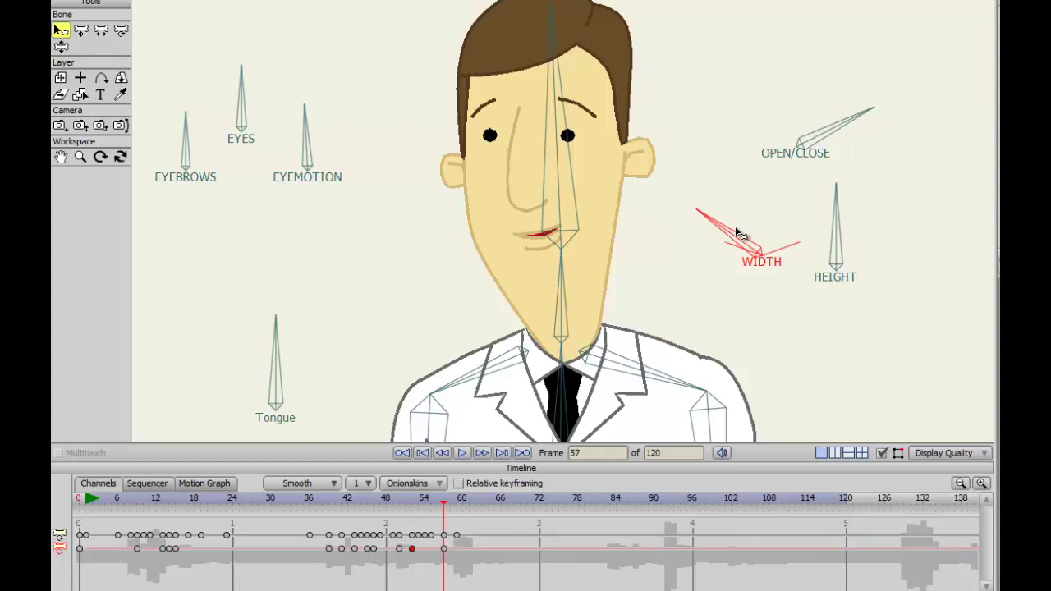
key("ctrl+Right")
key("ctrl+Right")
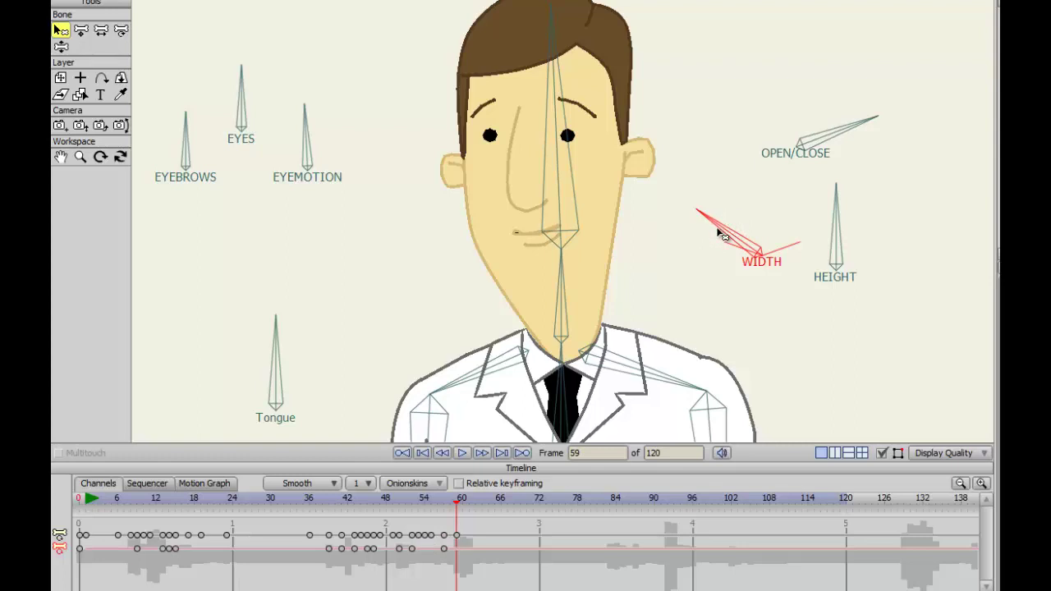
key("z")
left_click_drag(722, 232, 740, 224)
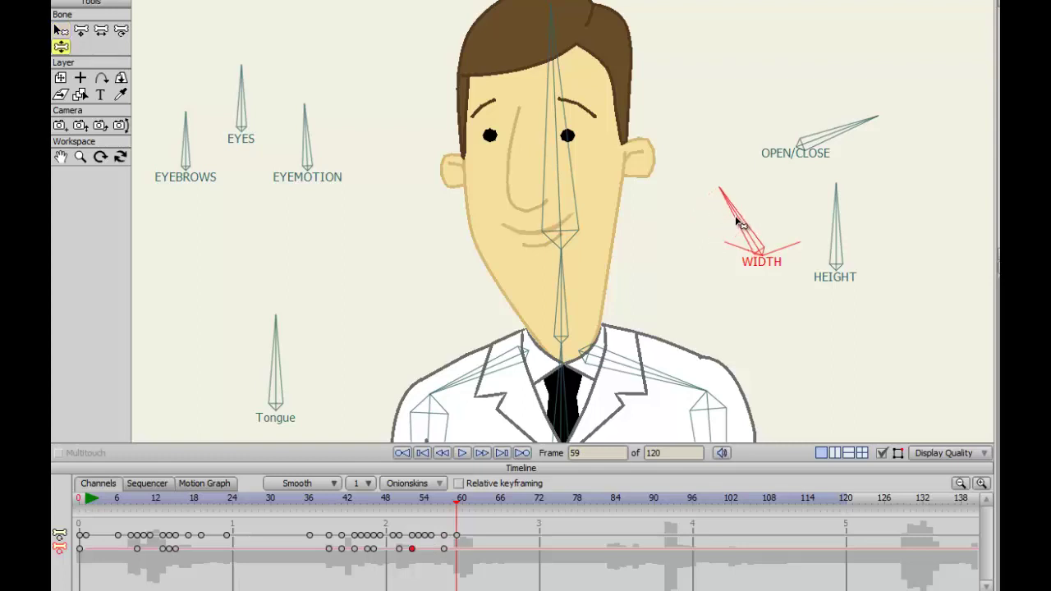
- Swing the OPEN/CLOSE bone up slightly at frame 59 so the mouth stays barely open
key("b")
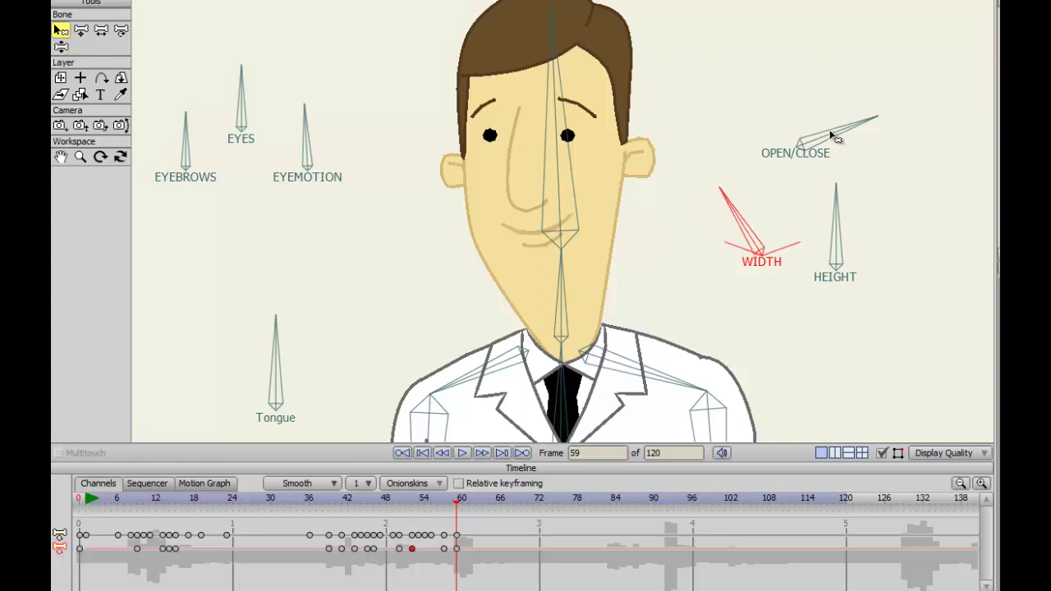
left_click(835, 138)
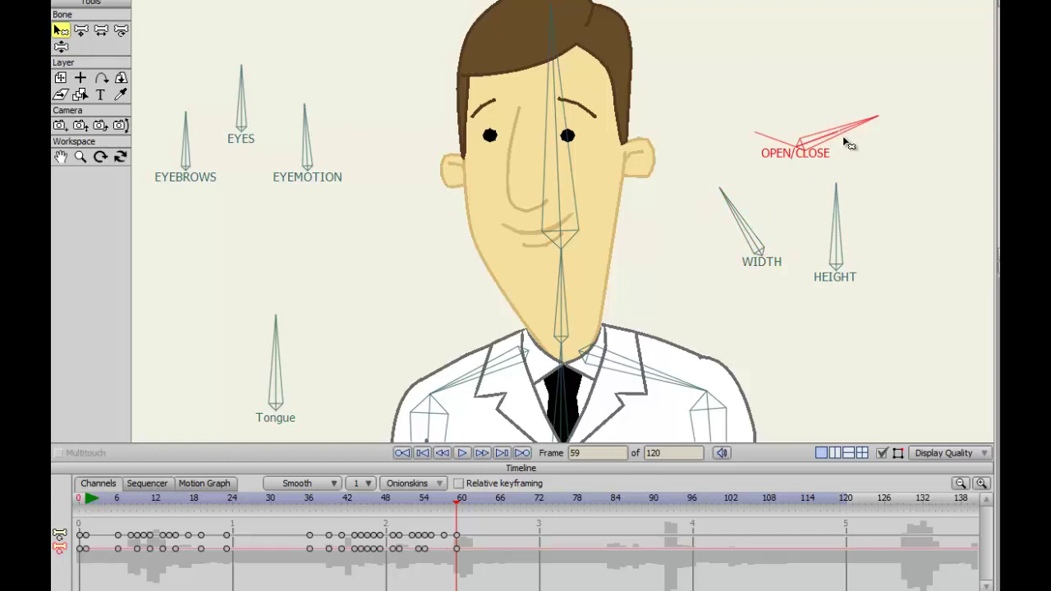
key("z")
mouse_move(839, 130)
left_mouse_down()
mouse_move(837, 119)
mouse_move(841, 135)
left_mouse_up()
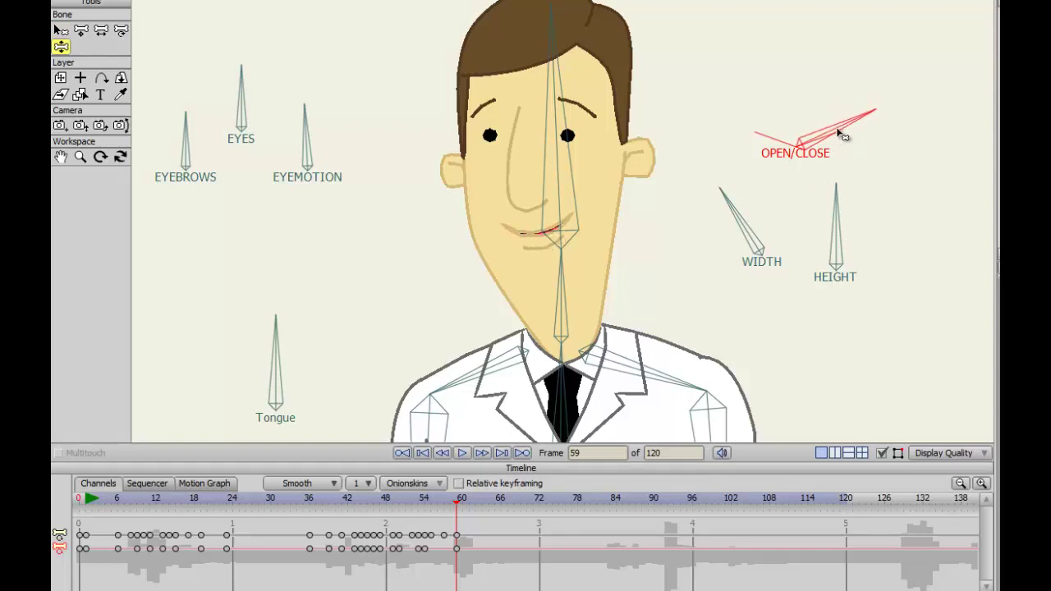
- Play back the lip-sync repeatedly from around frame 31 to review the mouth movement up to frame 59
key("Left")
key("Left")
key("Left")
key("Left")
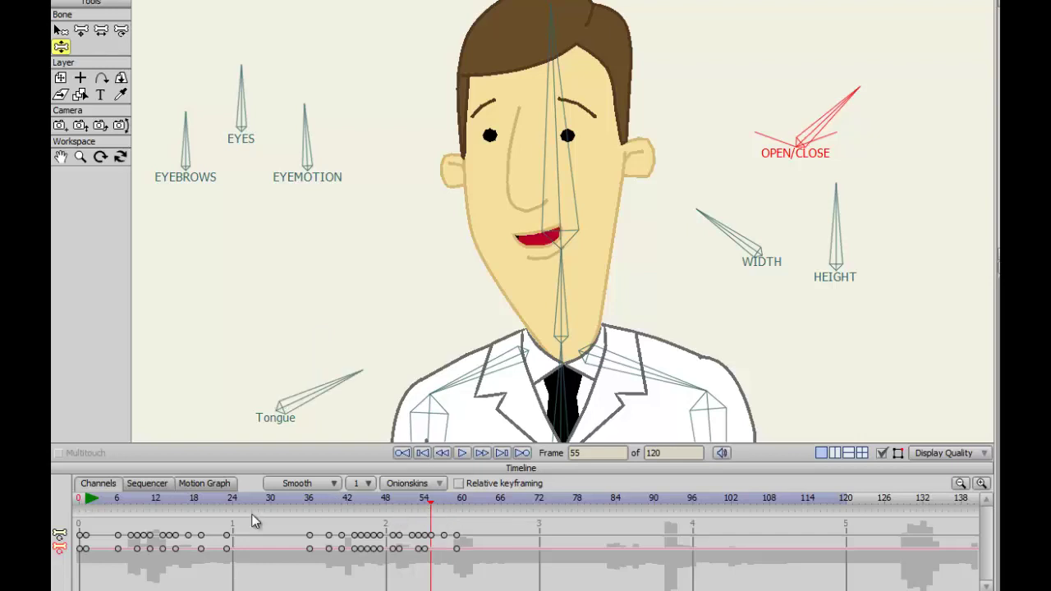
left_click(289, 506)
left_click(462, 453)
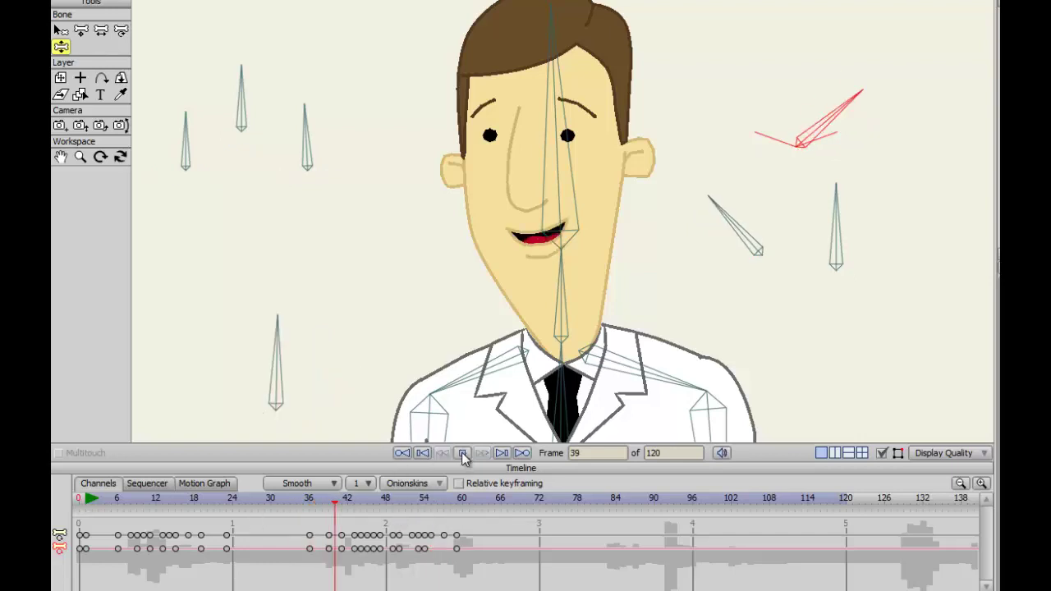
left_click(463, 454)
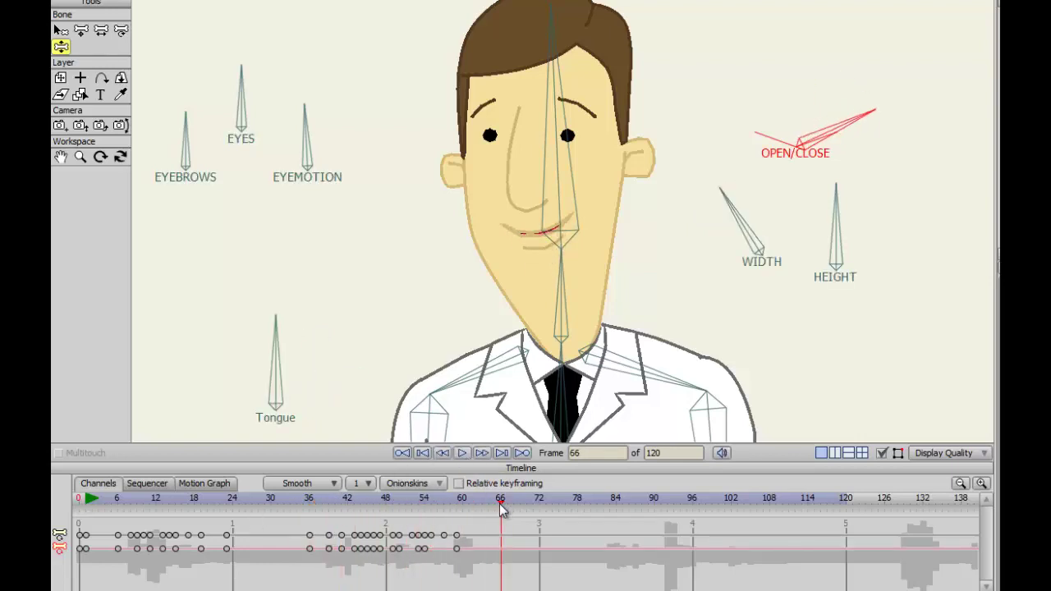
left_click_drag(502, 509, 279, 509)
left_click(463, 453)
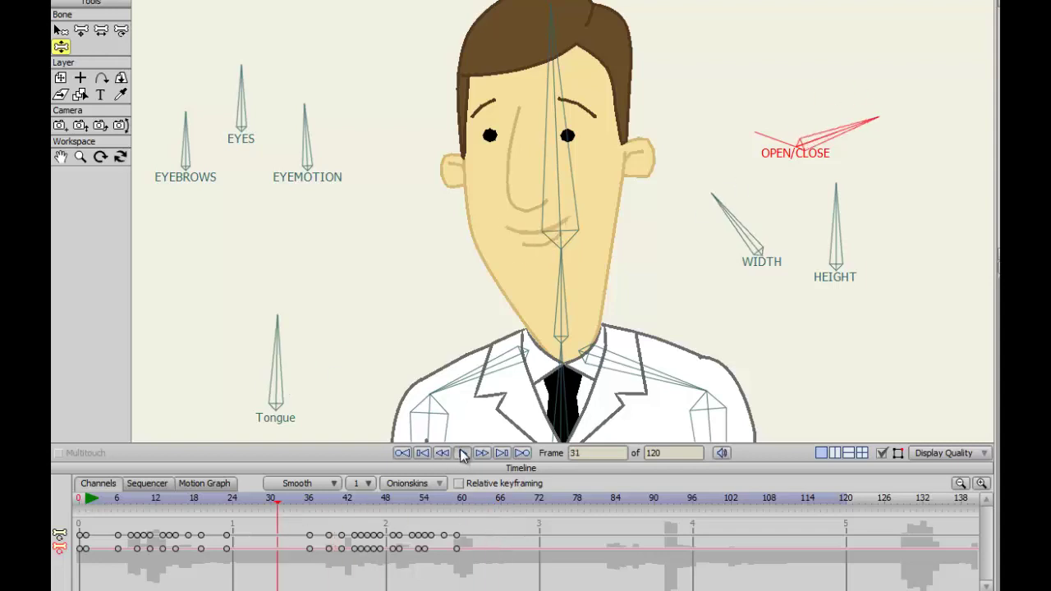
left_click(463, 454)
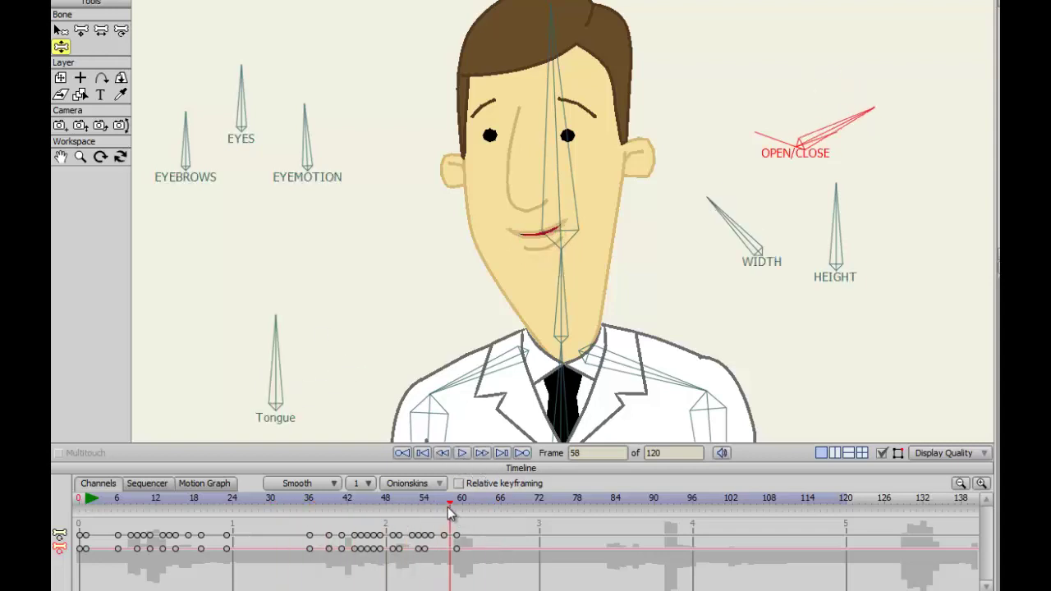
mouse_move(447, 507)
left_mouse_down()
mouse_move(303, 516)
mouse_move(411, 509)
mouse_move(437, 519)
left_mouse_up()
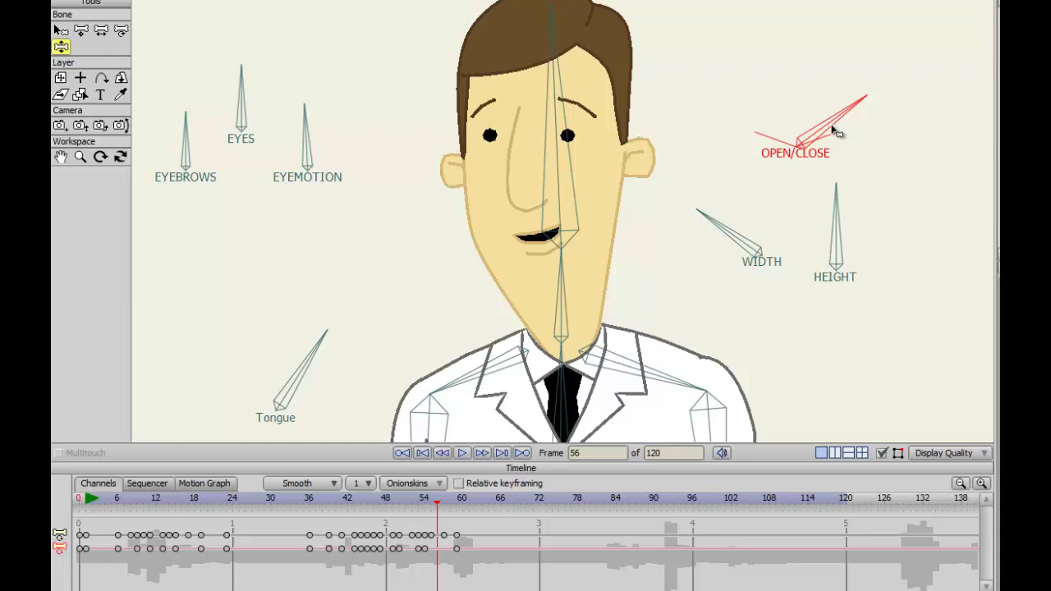
- Key the OPEN/CLOSE bone's existing pose at frame 55 to hold the mouth shape there
key("Left")
key("Left")
key("Right")
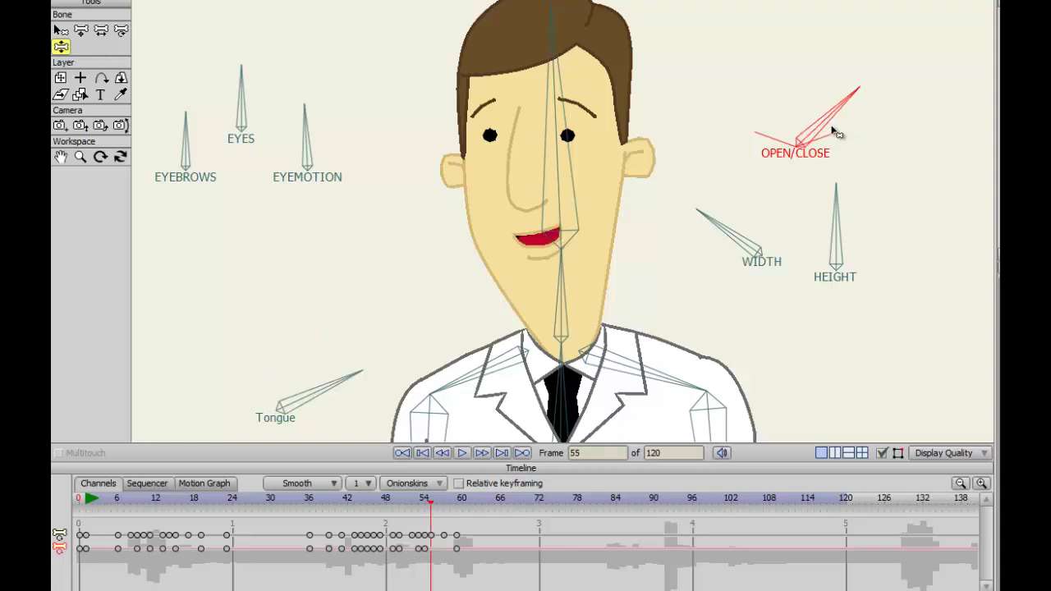
key("Right")
key("Left")
left_click(827, 126)
- Swing the OPEN/CLOSE bone up at frame 57 to open the mouth wider
key("Right")
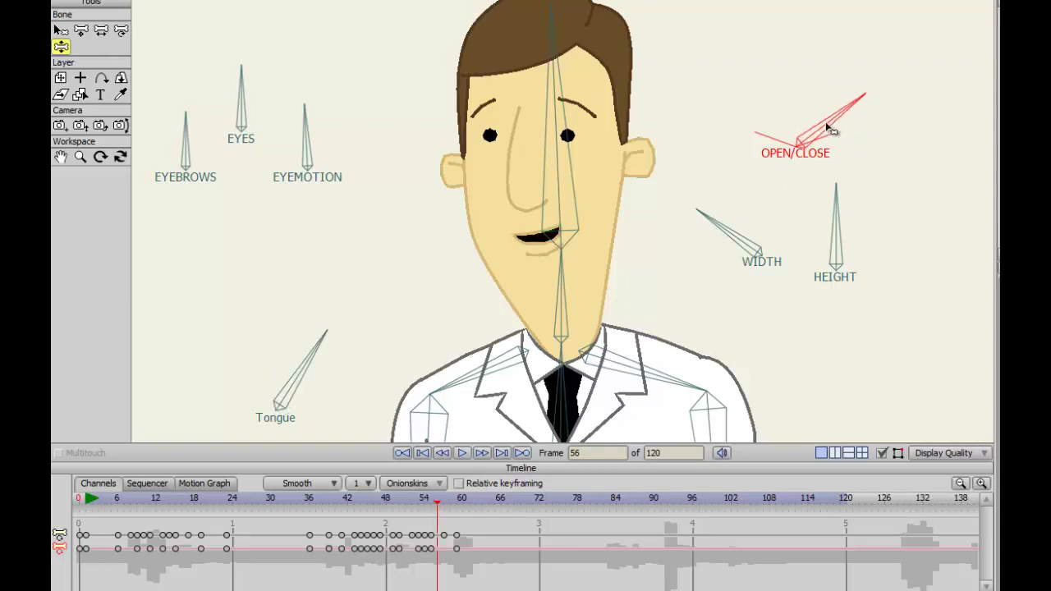
key("Right")
key("Left")
key("Right")
left_click_drag(828, 126, 817, 112)
key("Left")
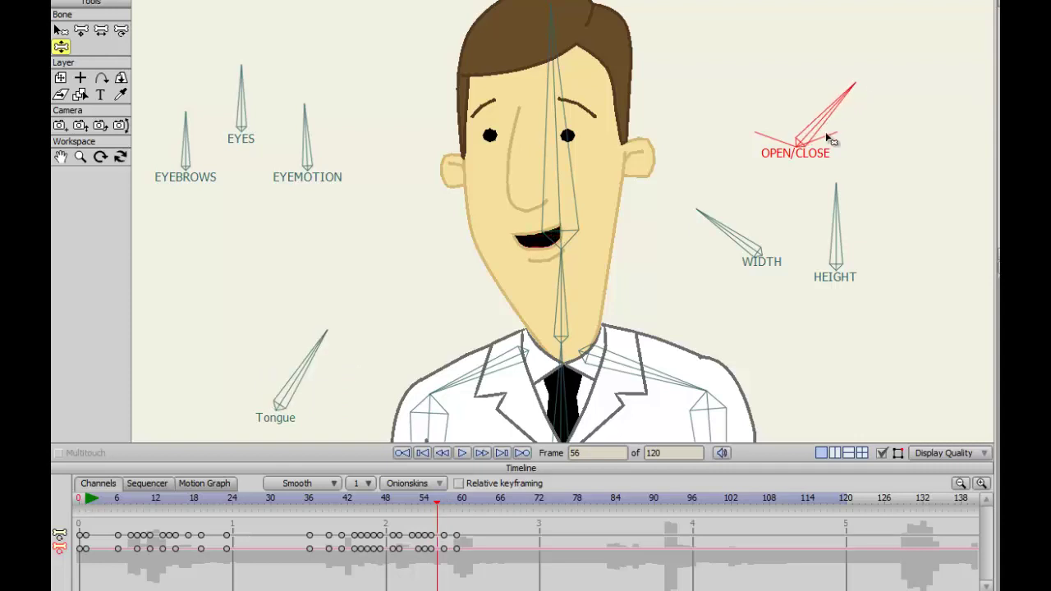
- Step frame by frame between about frames 54 and 62 to examine the transition from open to nearly closed mouth
key("ctrl+Left")
key("ctrl+Left")
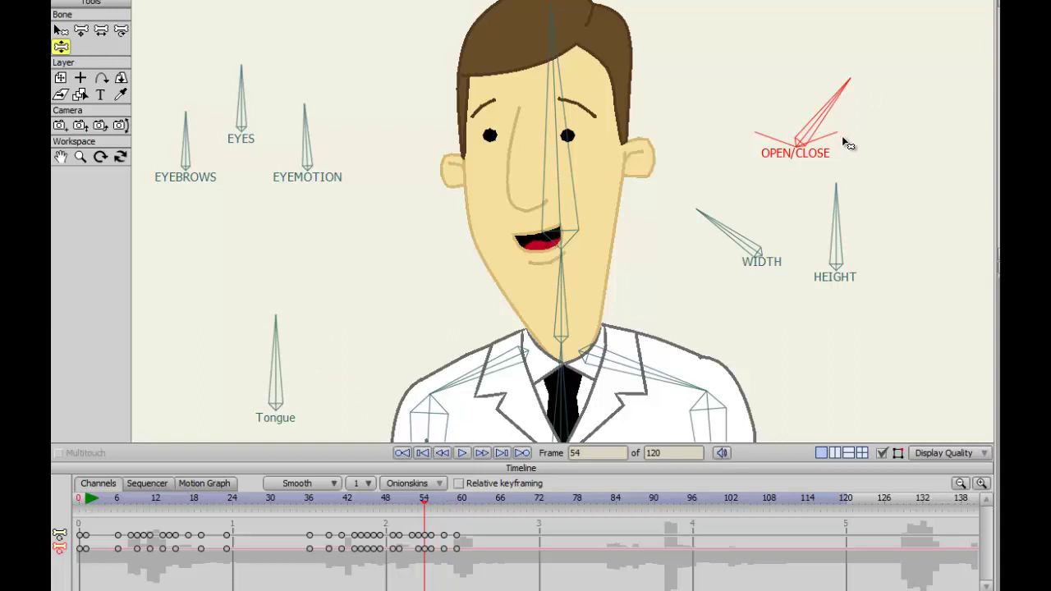
key("ctrl+Right")
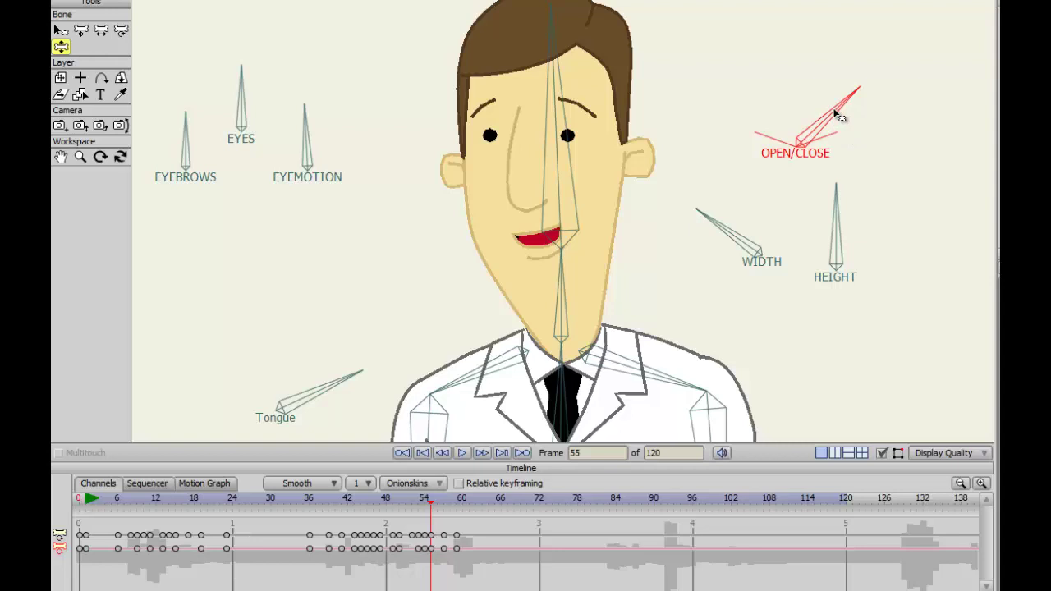
key("ctrl+Right")
key("ctrl+Right")
key("ctrl+Right")
key("ctrl+Right")
key("ctrl+Right")
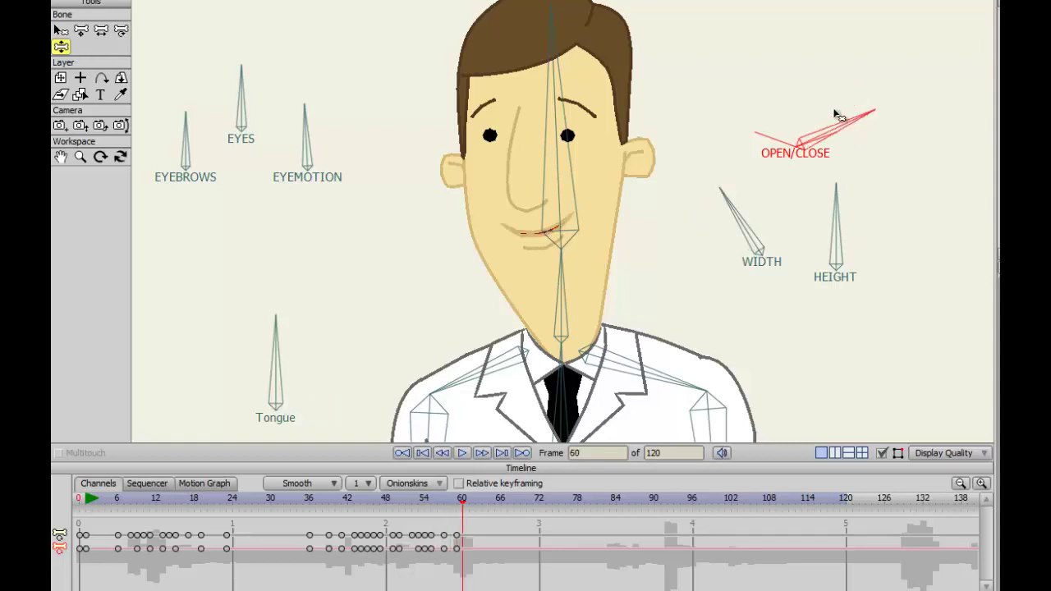
key("ctrl+Right")
key("ctrl+Right")
key("ctrl+Left")
key("ctrl+Left")
key("ctrl+Left")
key("ctrl+Right")
key("ctrl+Right")
- Replay the lip-sync from around frames 37 and 45, and examine the mouth poses between frames 57 and 61
left_click_drag(468, 509, 318, 511)
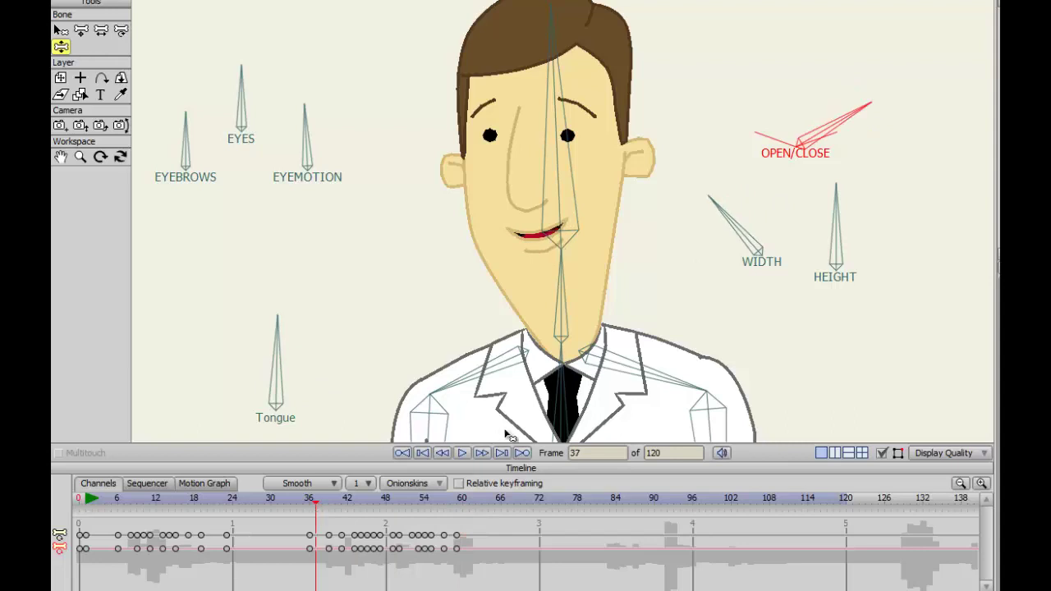
left_click(462, 453)
left_click(462, 453)
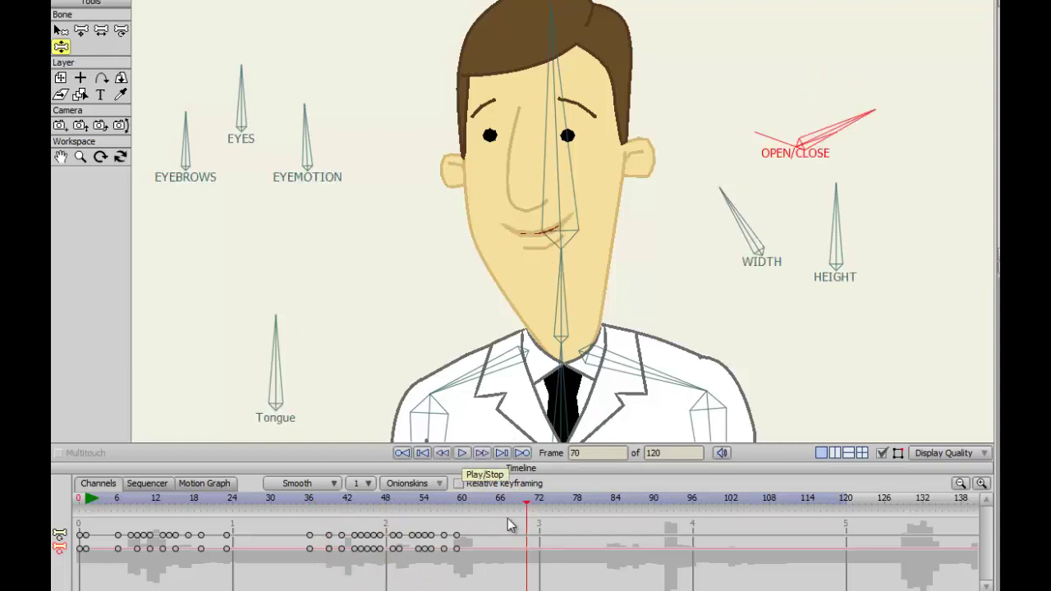
left_click_drag(526, 505, 370, 510)
left_click(462, 453)
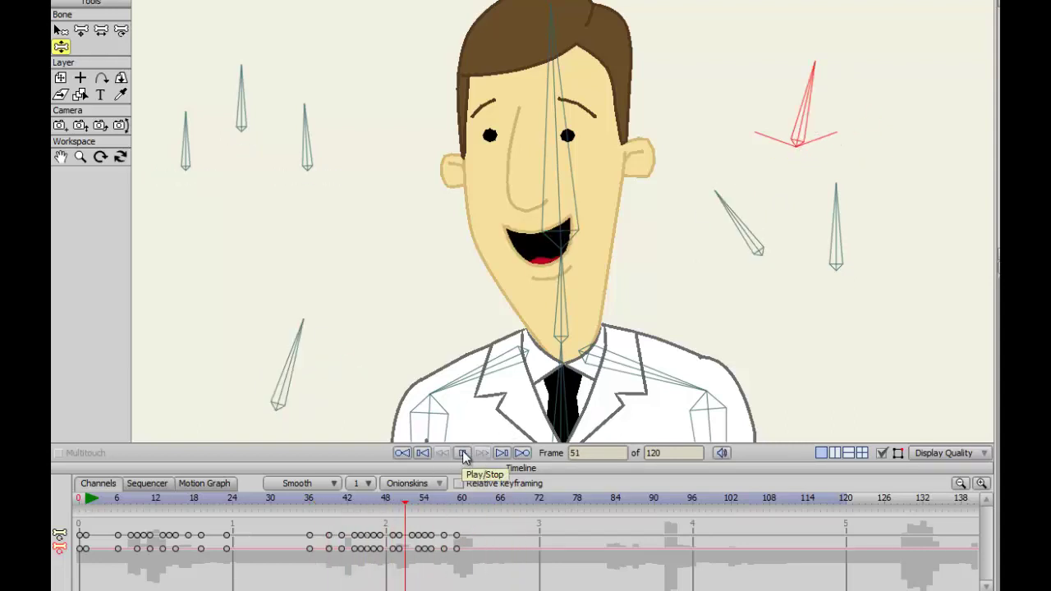
left_click(462, 452)
left_click_drag(514, 519, 448, 511)
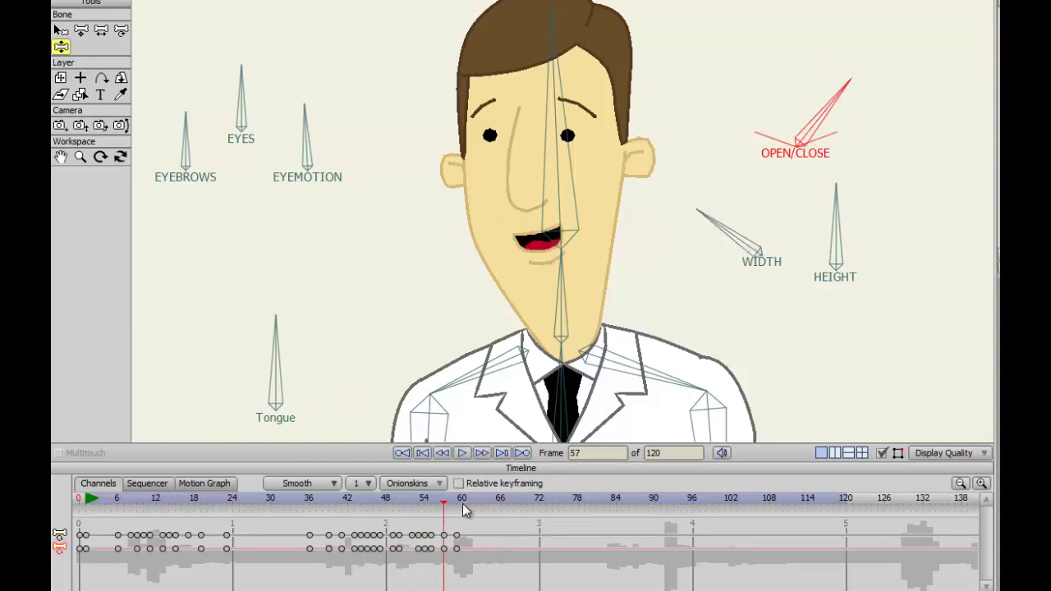
left_click(463, 504)
key("Right")
key("Right")
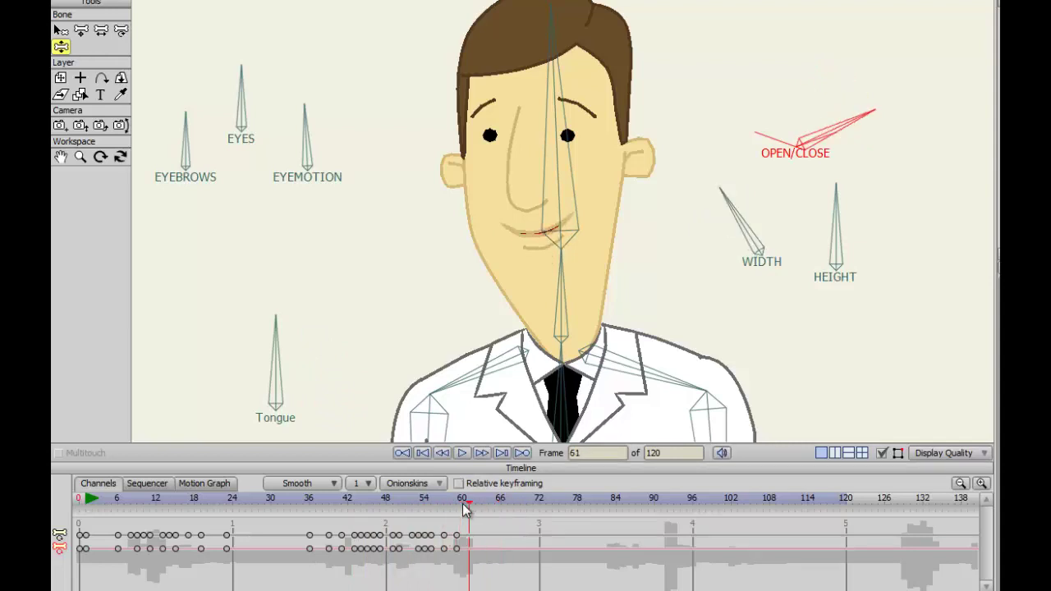
key("ctrl+Left")
key("ctrl+Left")
key("ctrl+Left")
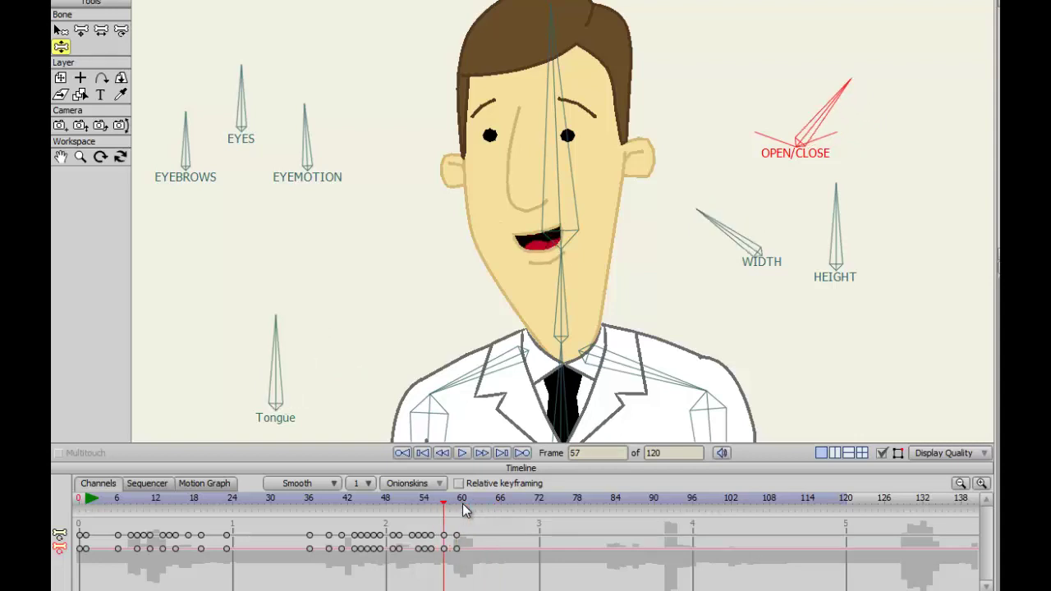
- Key the OPEN/CLOSE bone's slightly open pose at frame 72 and swing it down at frame 73 to close the mouth fully
left_click_drag(459, 513, 503, 507)
key("ctrl+Right")
key("ctrl+Right")
key("ctrl+Right")
key("ctrl+Right")
key("ctrl+Right")
key("ctrl+Right")
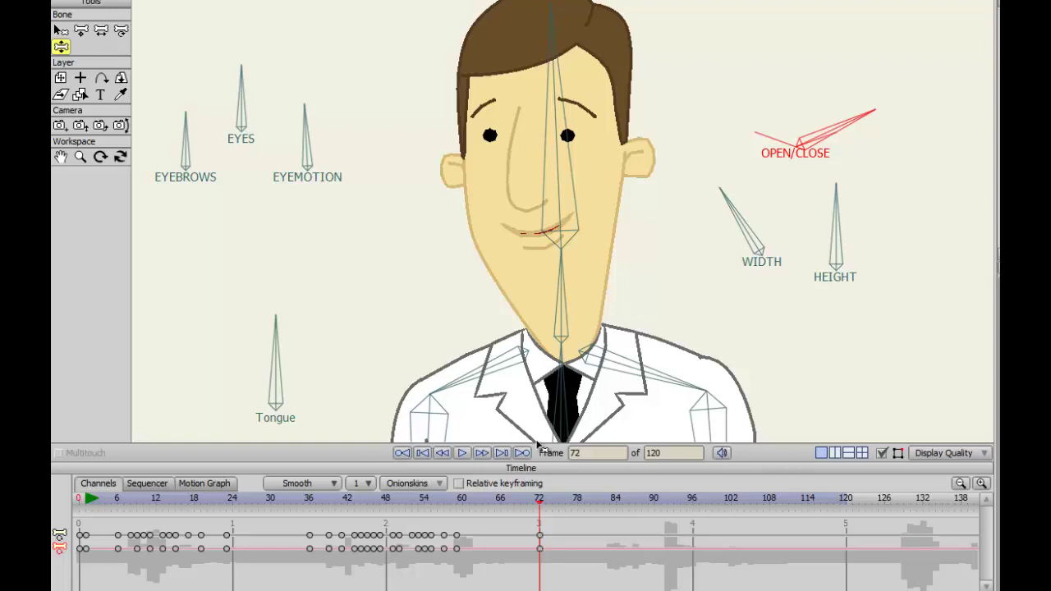
mouse_move(540, 507)
left_mouse_down()
mouse_move(501, 507)
mouse_move(540, 509)
left_mouse_up()
left_click_drag(846, 139, 849, 147)
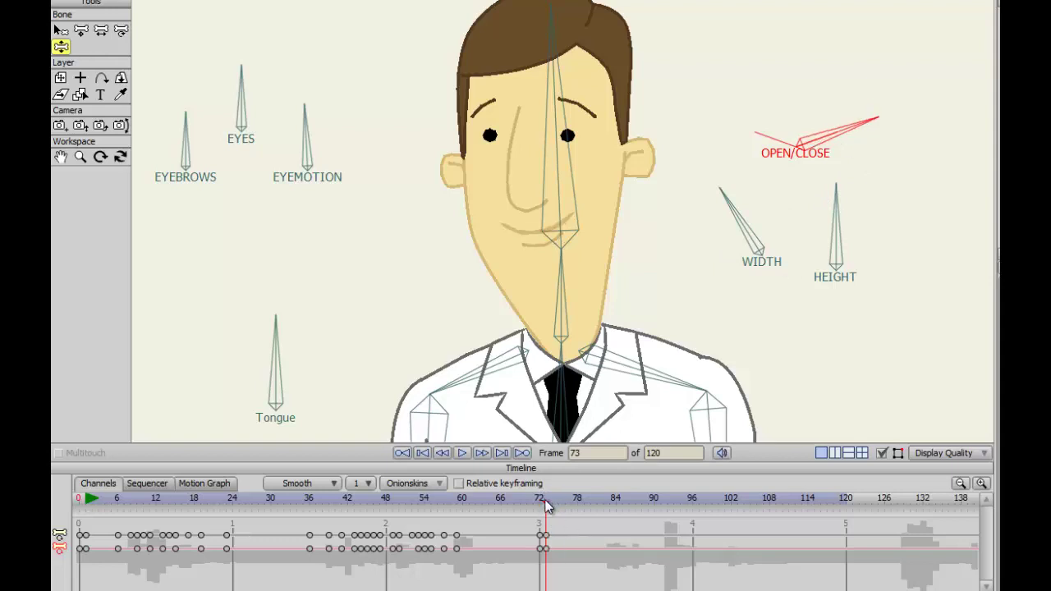
- Play back the closing mouth and shift the keys at frames 72 and 73 one frame earlier, to 71 and 72
left_click(462, 453)
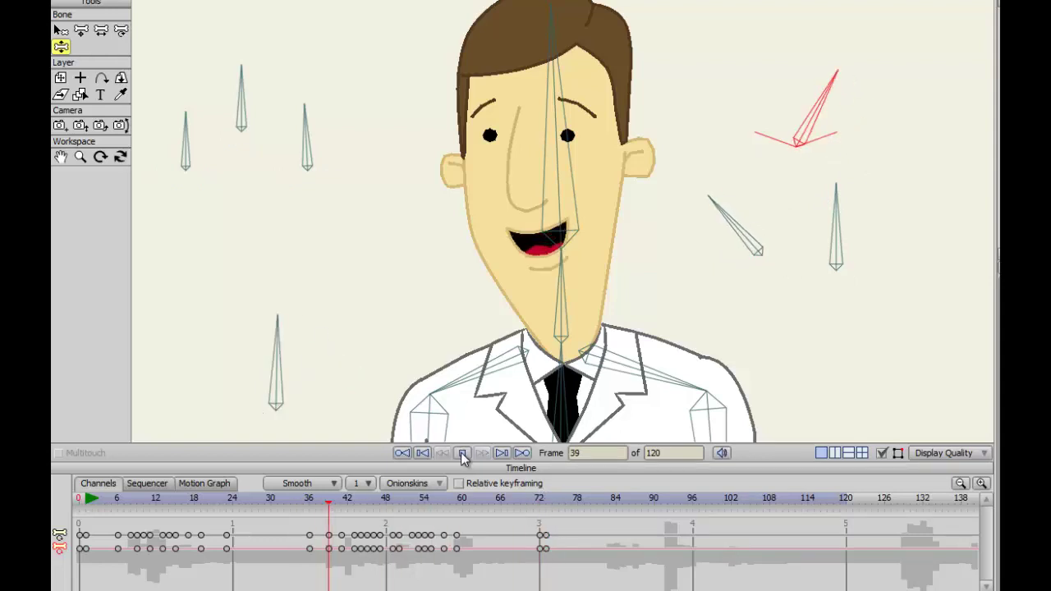
left_click(462, 452)
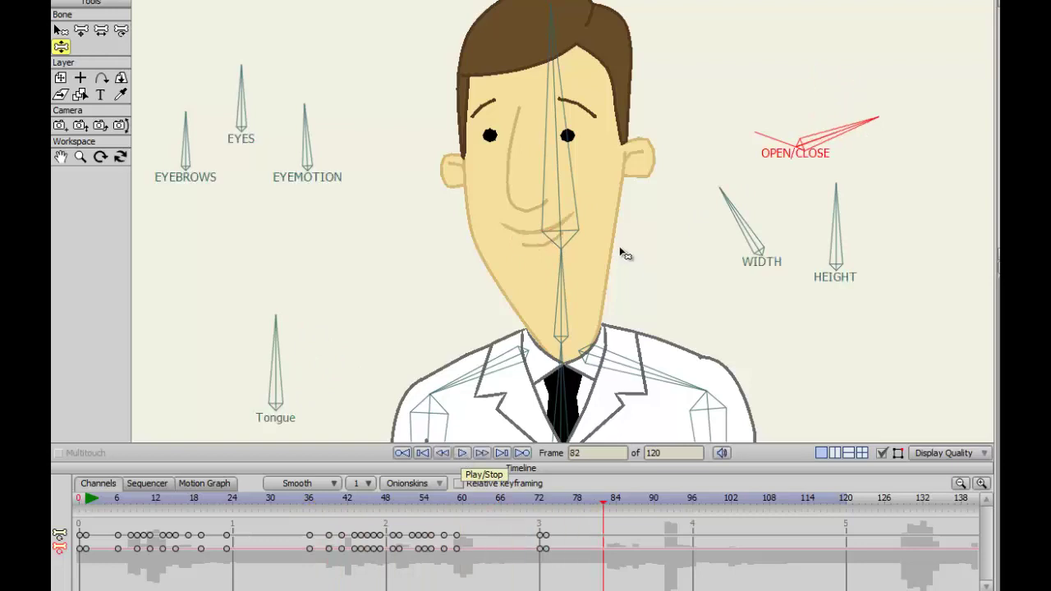
left_click_drag(559, 566, 534, 557)
- Replay the lip-sync from around frames 34 and 31 to review the retimed mouth close
left_click(297, 498)
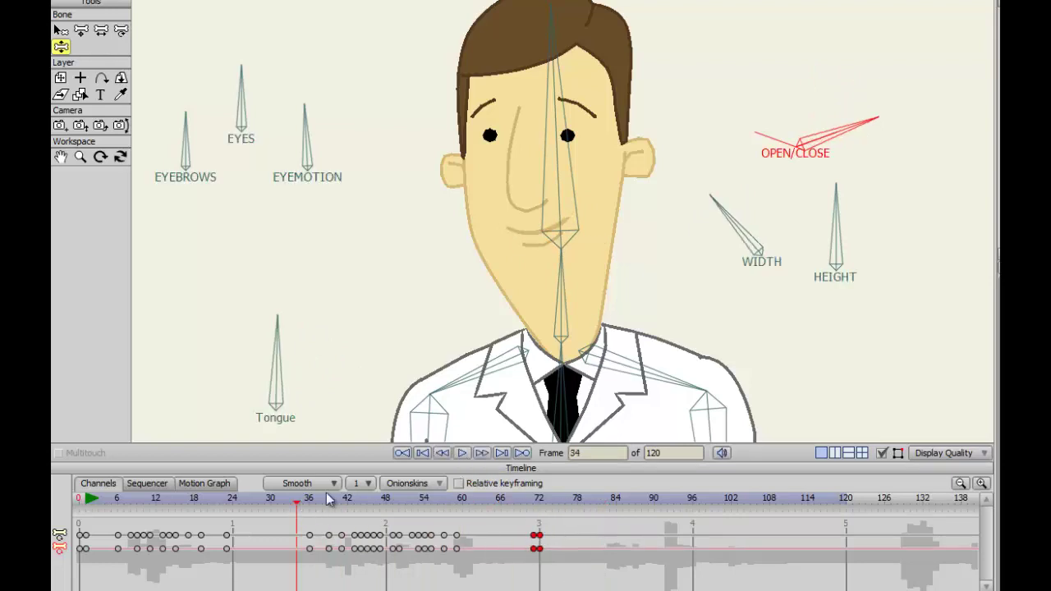
left_click(462, 453)
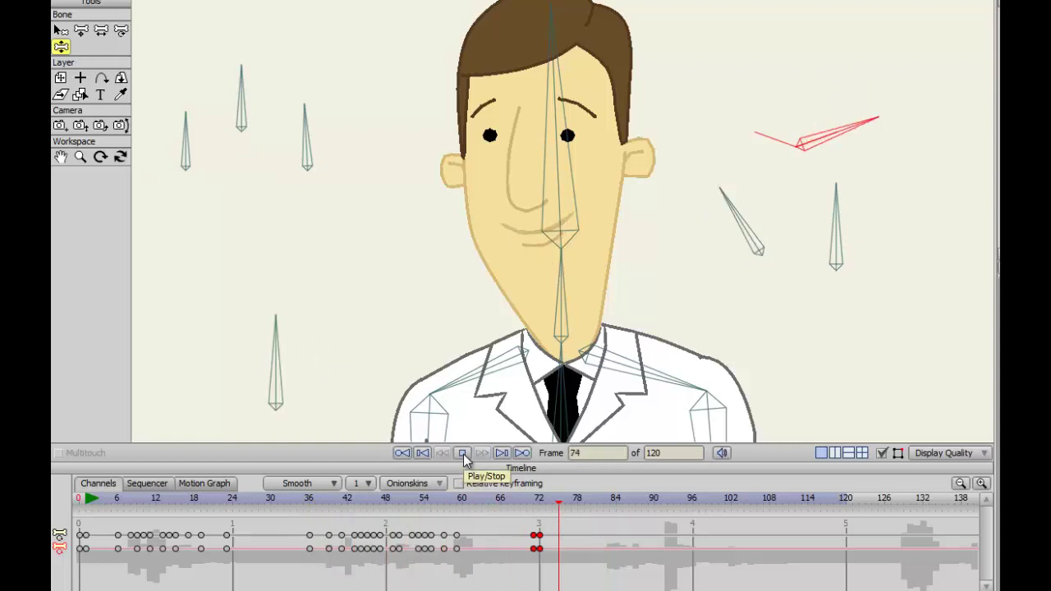
left_click(463, 454)
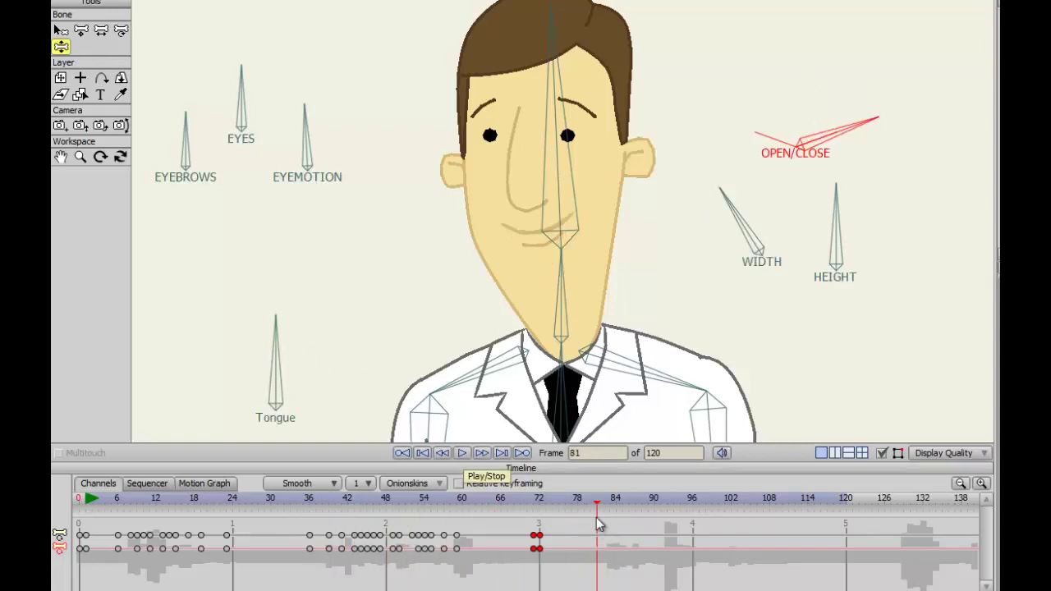
left_click_drag(597, 501, 277, 538)
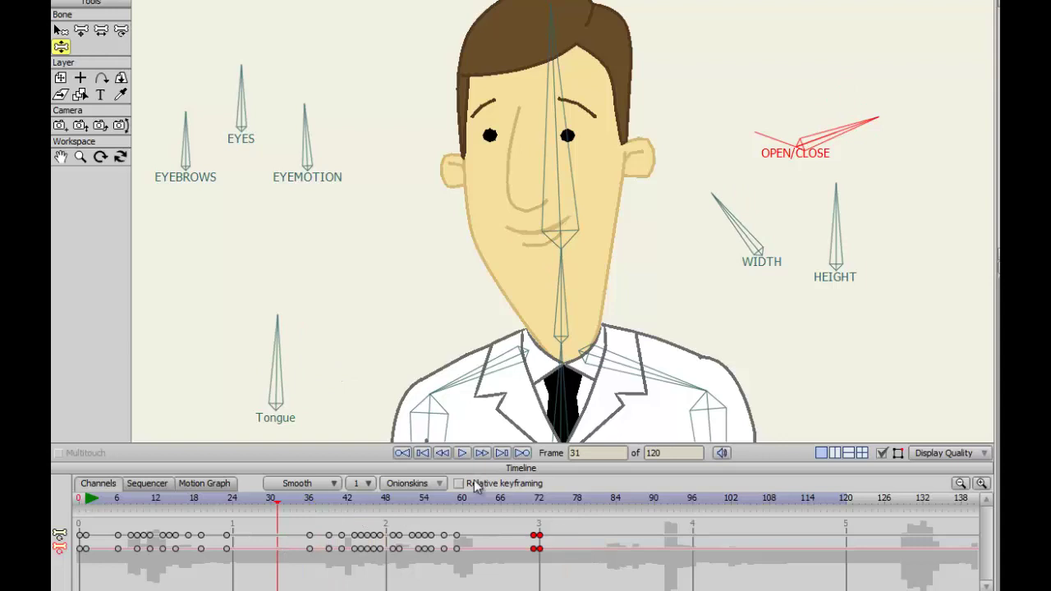
left_click(463, 454)
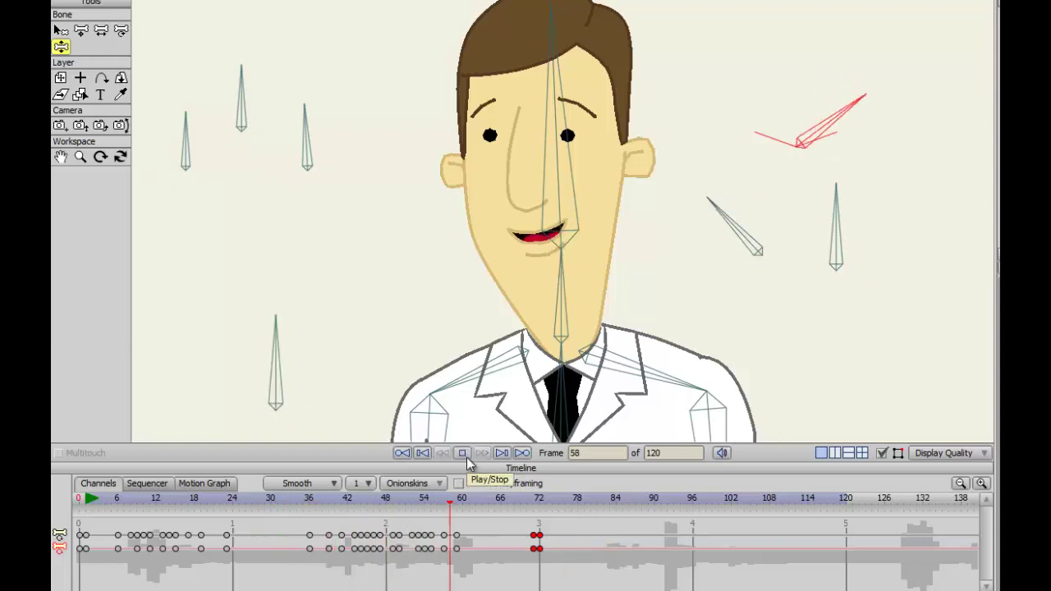
left_click(464, 454)
- Swing the WIDTH bone outward at frame 46 to narrow the closed mouth
left_click_drag(512, 509, 284, 525)
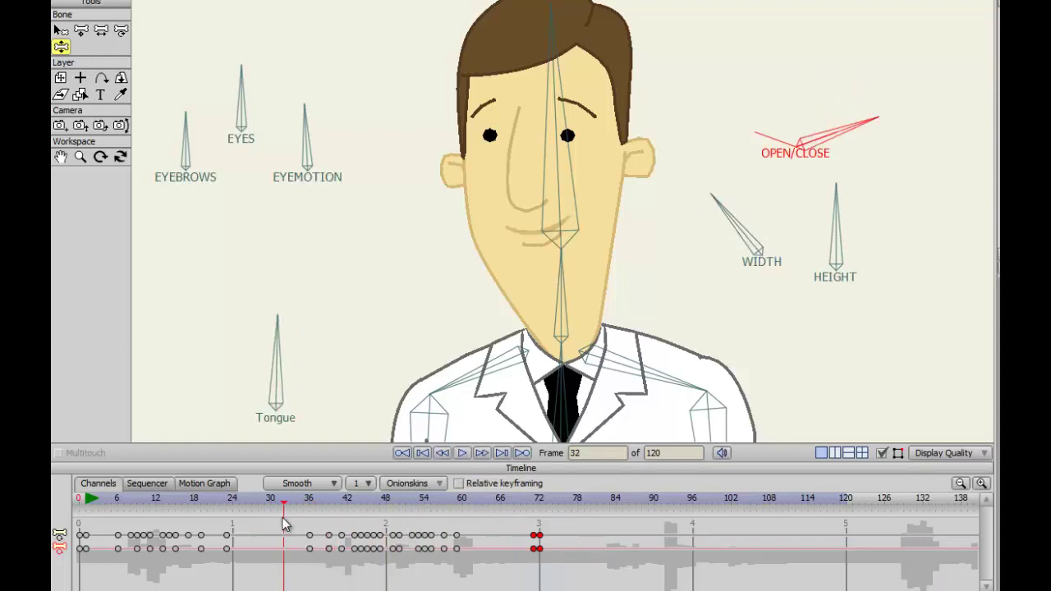
key("Right")
key("Right")
key("Right")
key("Right")
key("Right")
key("Right")
key("Right")
key("Right")
key("Right")
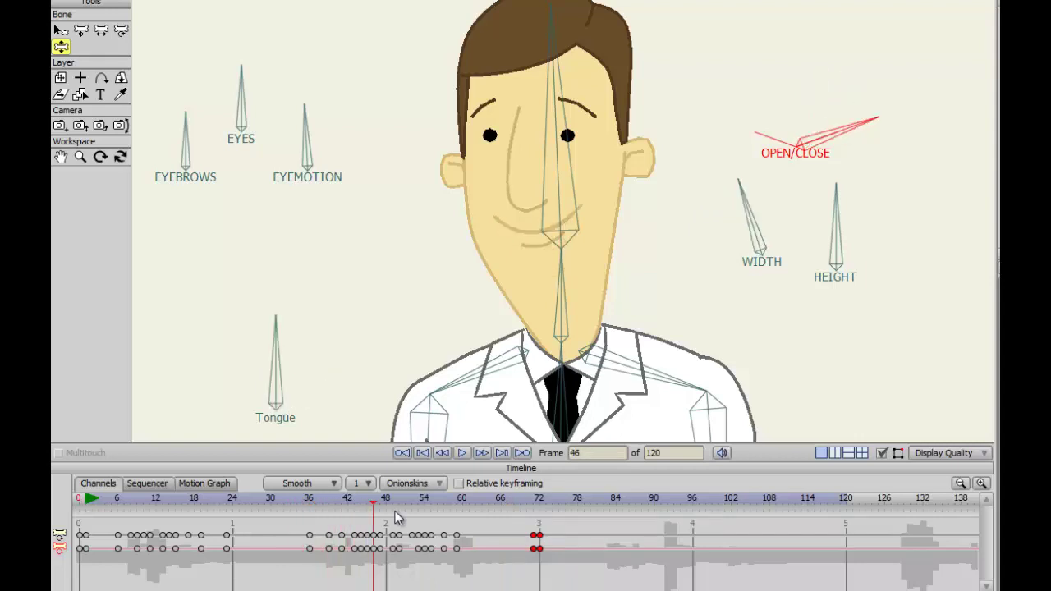
key("Right")
key("Left")
left_click_drag(747, 211, 725, 214)
- Swing the WIDTH bone slightly outward at frame 50 to narrow the open mouth
key("Left")
key("Left")
key("Left")
key("Left")
key("Left")
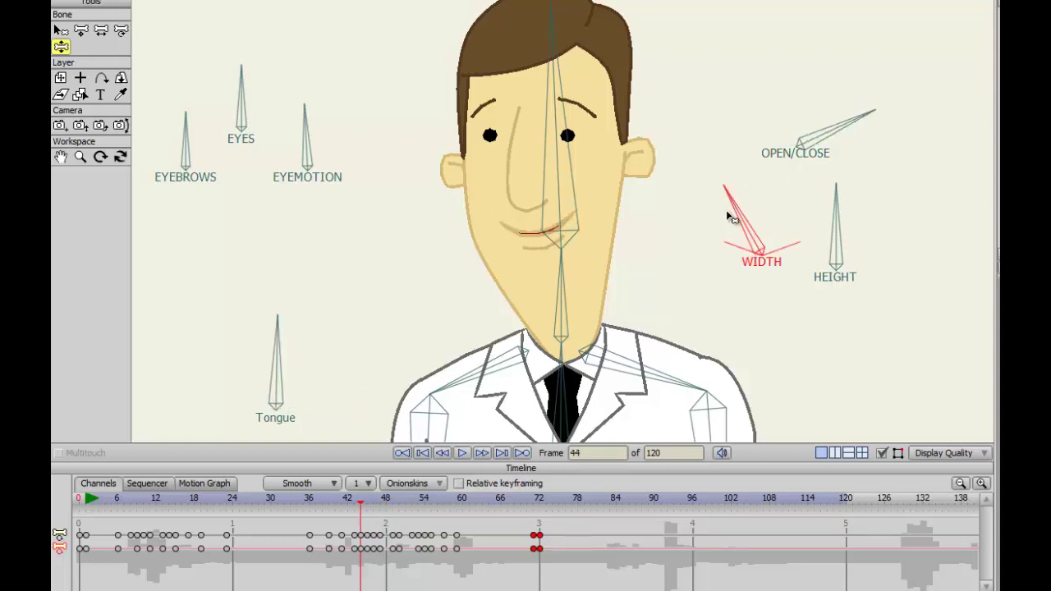
key("Right")
key("Right")
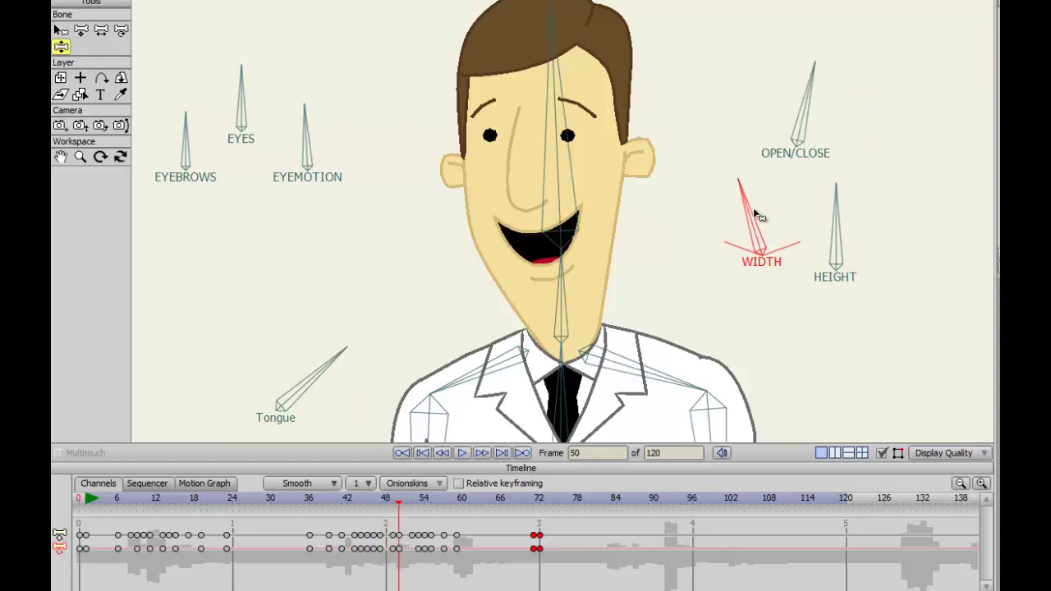
left_click_drag(746, 218, 736, 216)
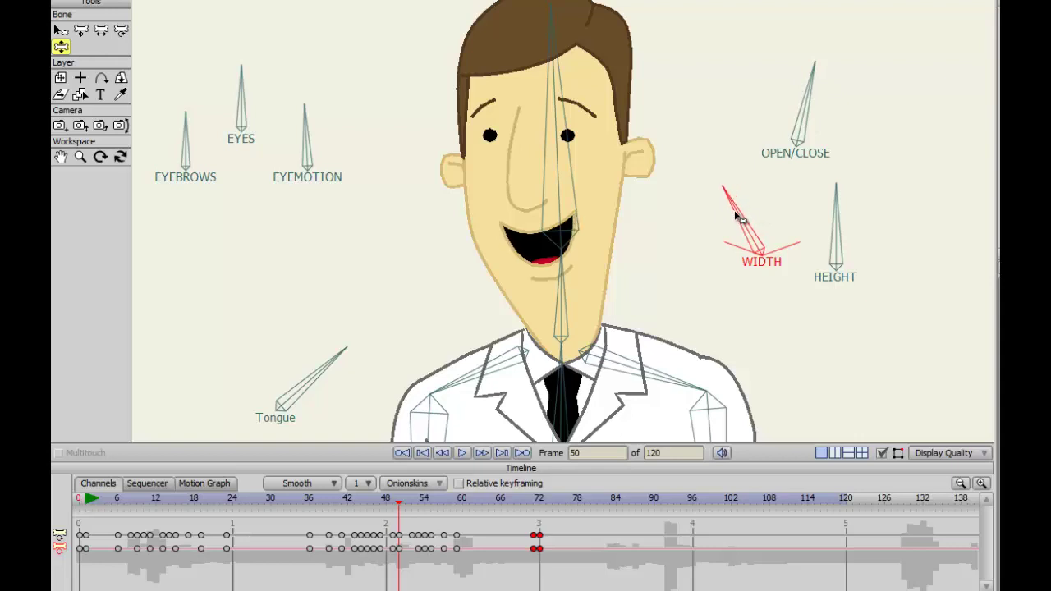
- Step back and forth through the frames around 52 to 56 to examine the narrowed mouth shapes
key("Left")
key("Left")
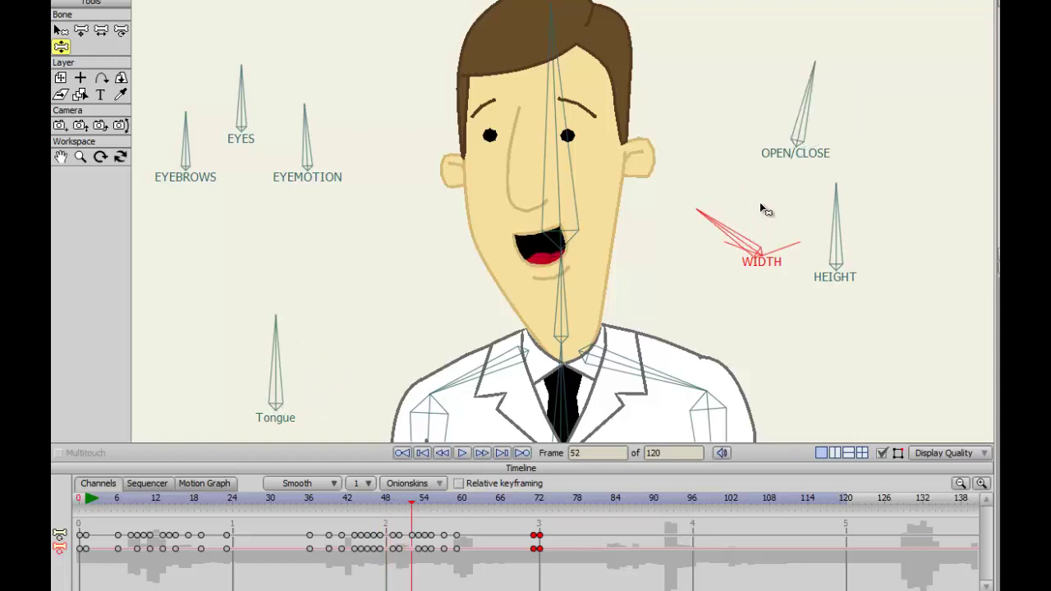
key("Right")
key("Right")
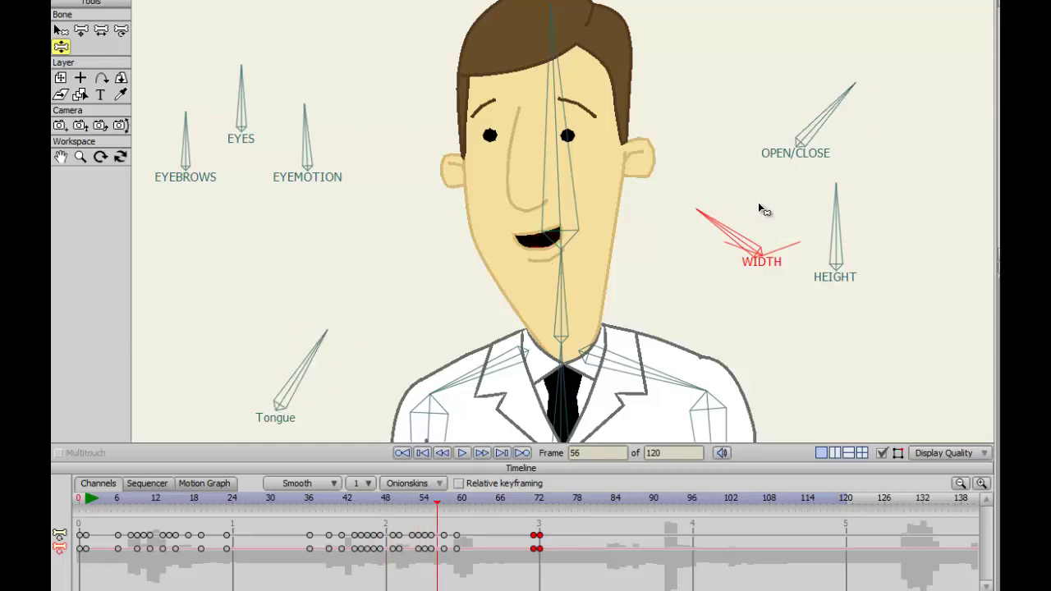
key("Left")
key("Left")
key("Left")
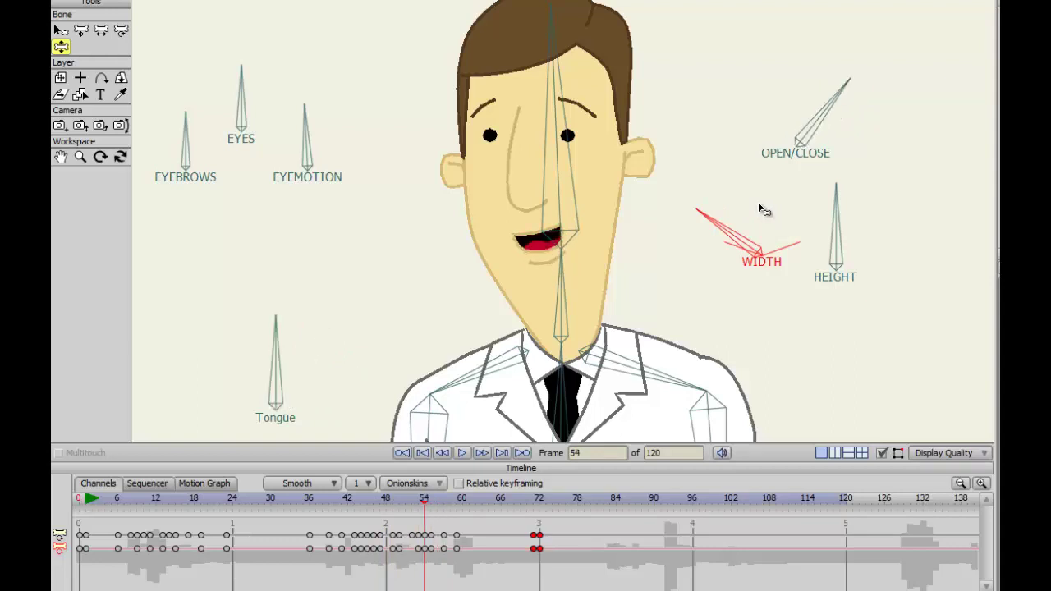
key("Right")
key("Right")
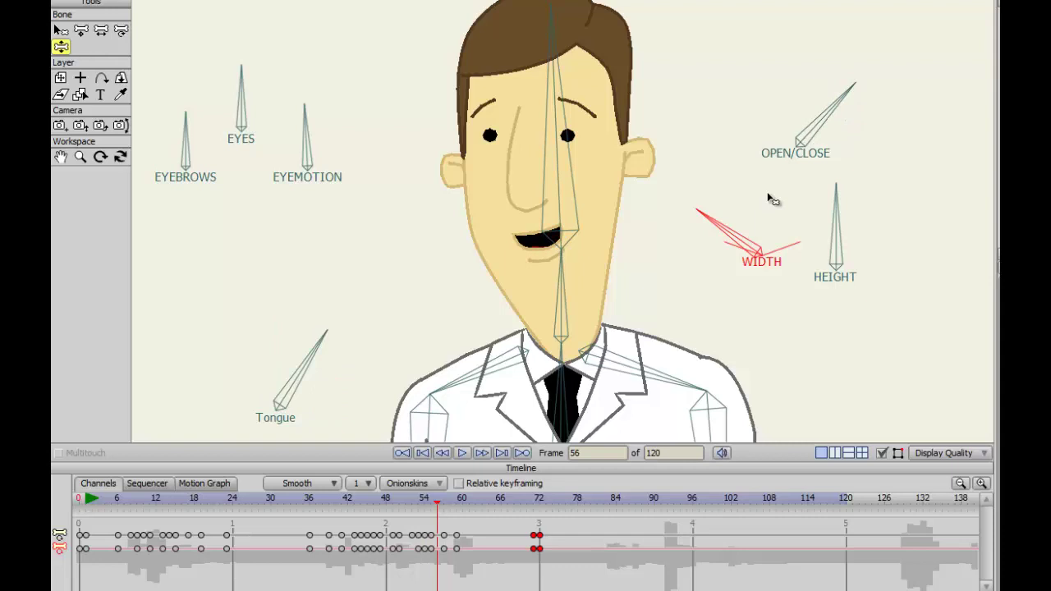
- Swing the OPEN/CLOSE bone downward at frame 56 to close the mouth further
left_click(841, 111)
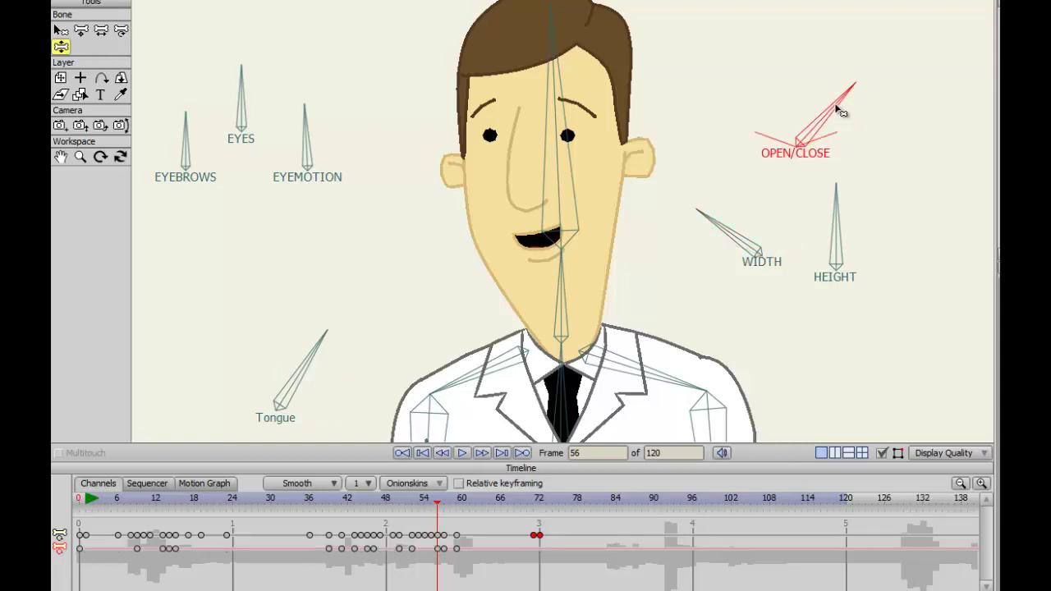
left_click_drag(836, 106, 818, 132)
key("Right")
key("Right")
key("Right")
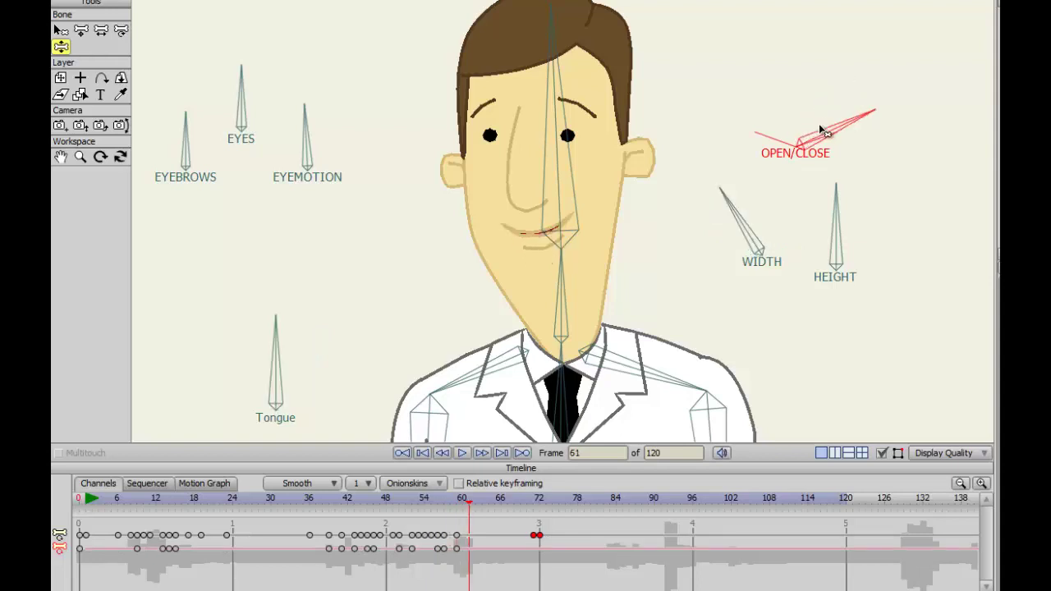
- Step back and forth through the frames around 59 to 65 to examine the mouth against the audio
key("Left")
key("Left")
key("Right")
key("Right")
key("Right")
key("Right")
key("Right")
key("Right")
key("Left")
key("Left")
key("Left")
key("Right")
key("Right")
key("Left")
key("Right")
key("Left")
key("Left")
key("Left")
key("Right")
key("Right")
key("Left")
key("Left")
- Swing the OPEN/CLOSE bone upward at frame 59 to open the mouth slightly
left_click_drag(845, 126, 821, 113)
key("Right")
key("Right")
key("Right")
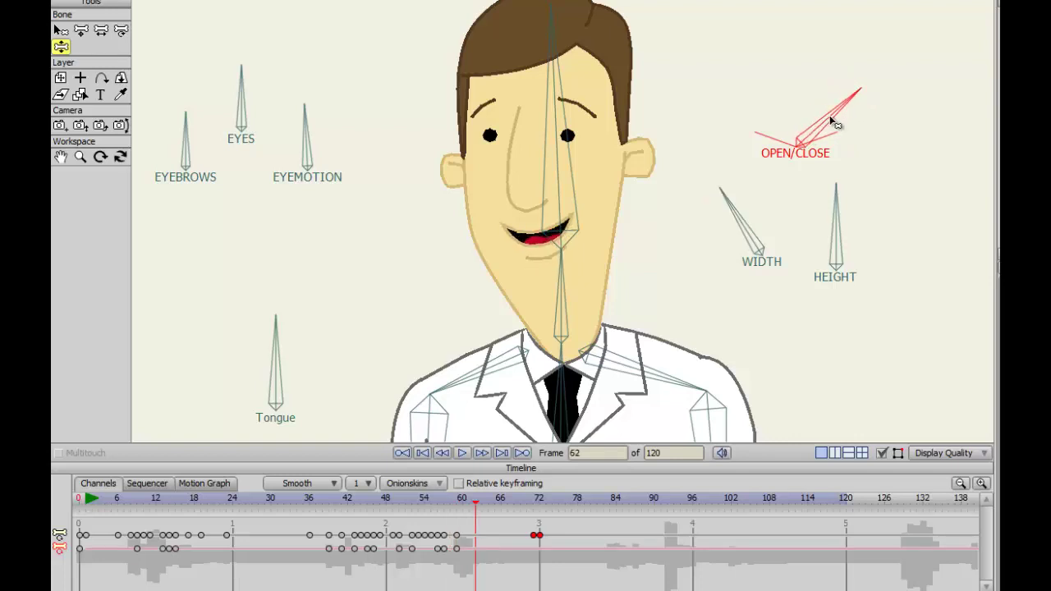
- Copy the selected bone's key at frame 71 to frame 62 to close the mouth there
left_click(533, 536)
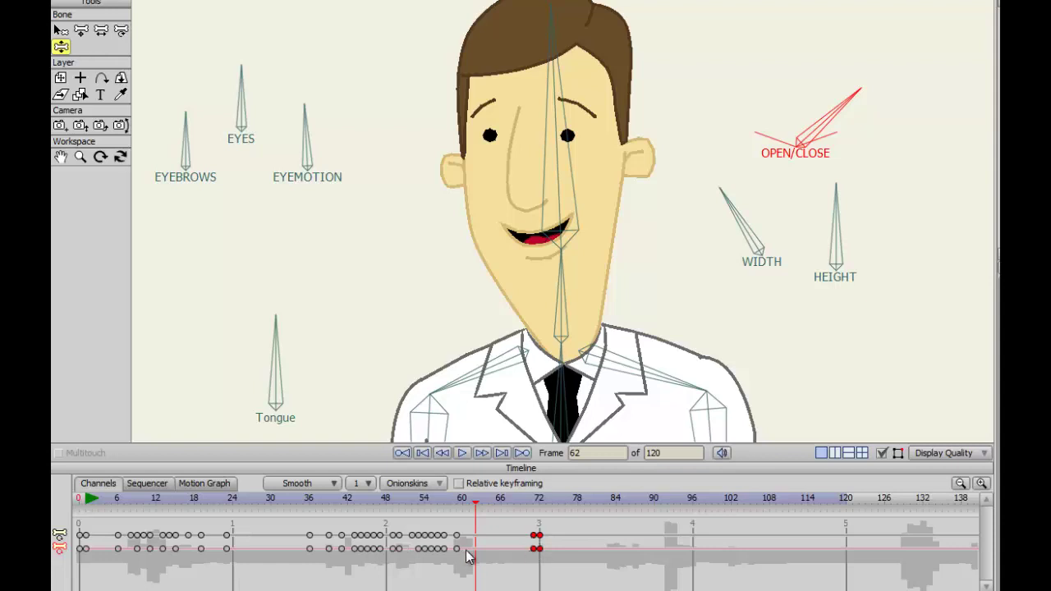
key("b")
left_click(534, 548)
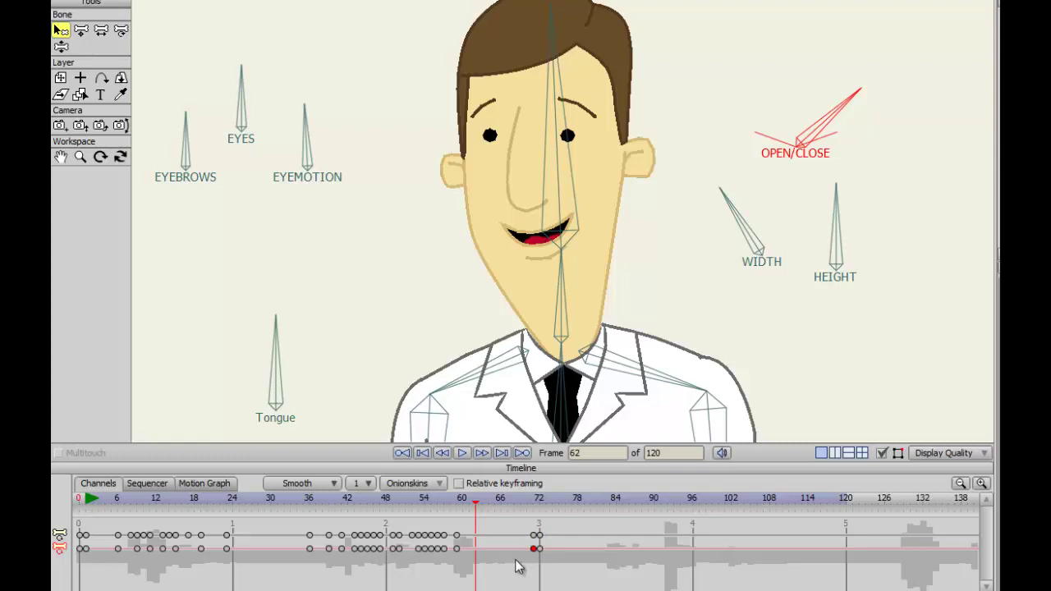
key("ctrl+v")
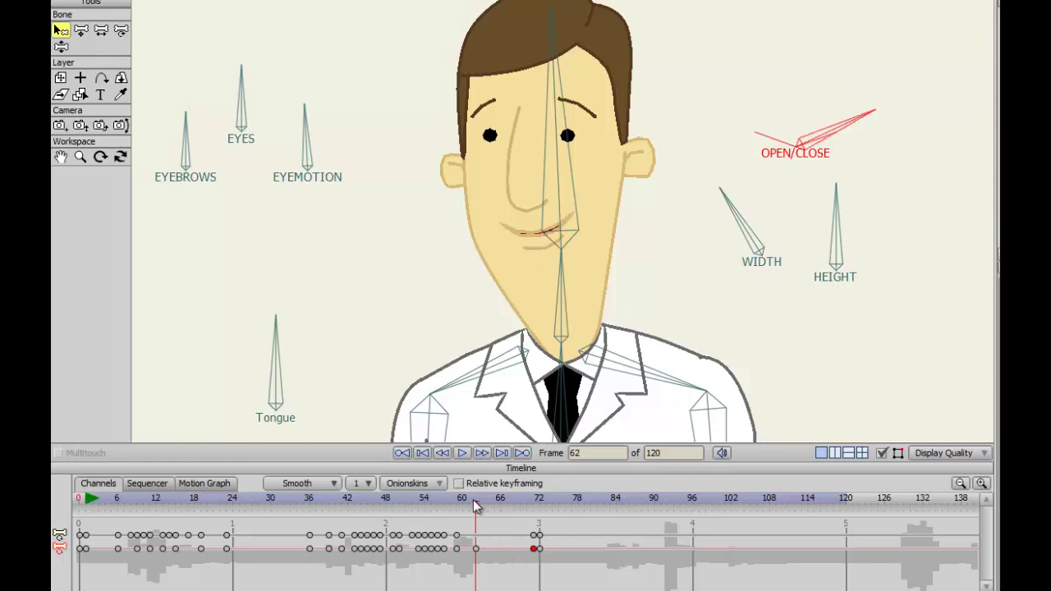
- Scrub to frame 73 and replay the lip-sync repeatedly from around frame 34 to review the mouth closing at frame 62
left_click_drag(475, 507, 546, 511)
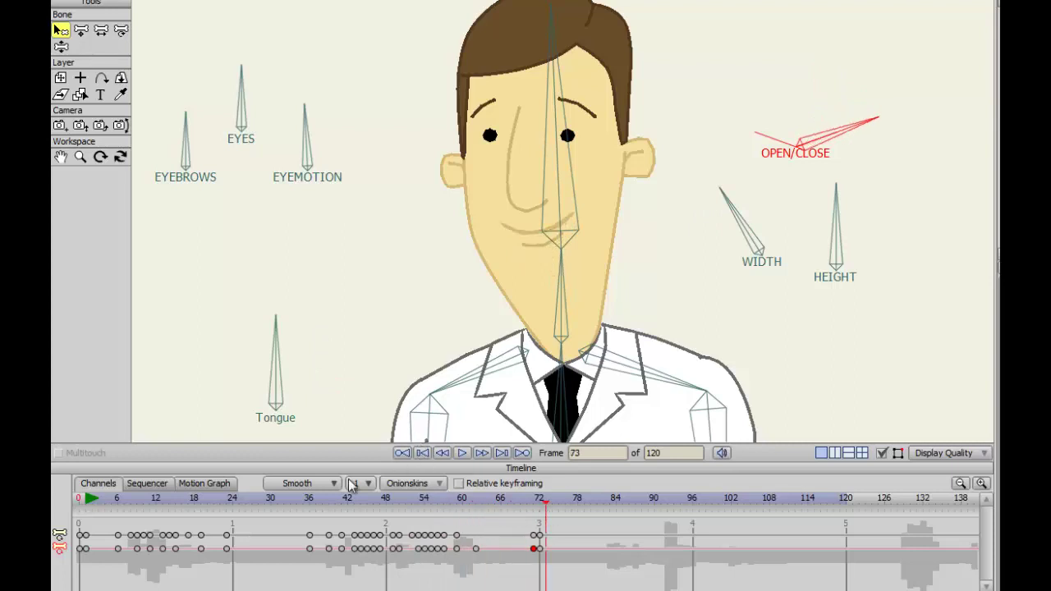
left_click(288, 503)
left_click(464, 454)
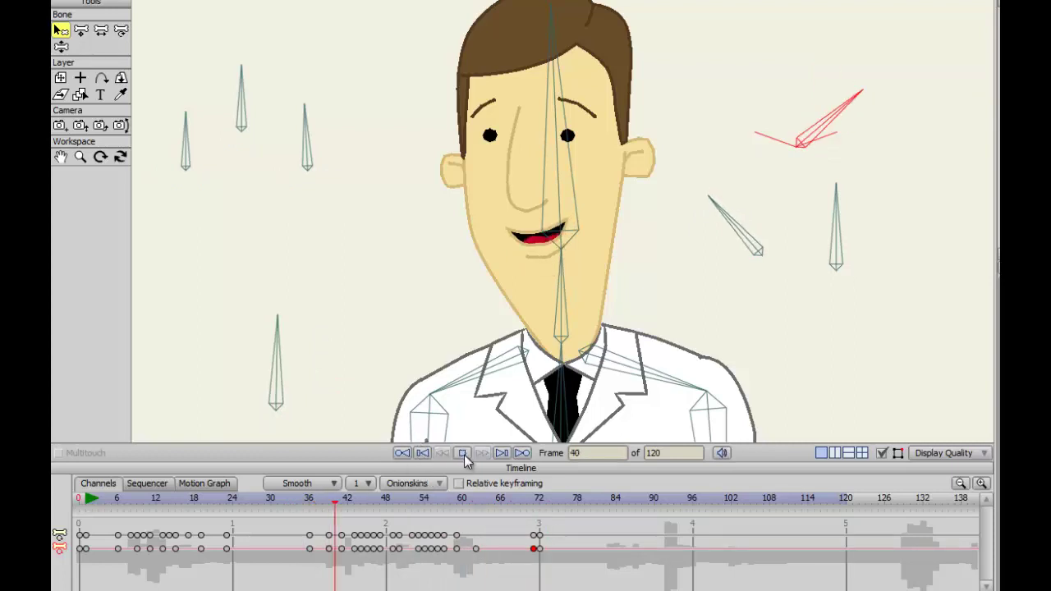
left_click(464, 454)
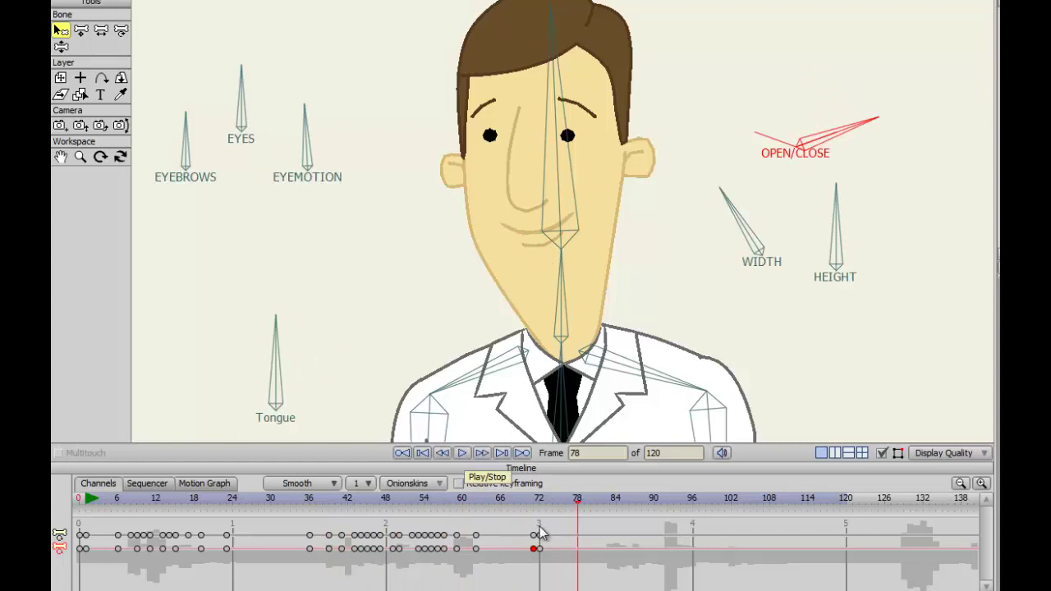
left_click(296, 503)
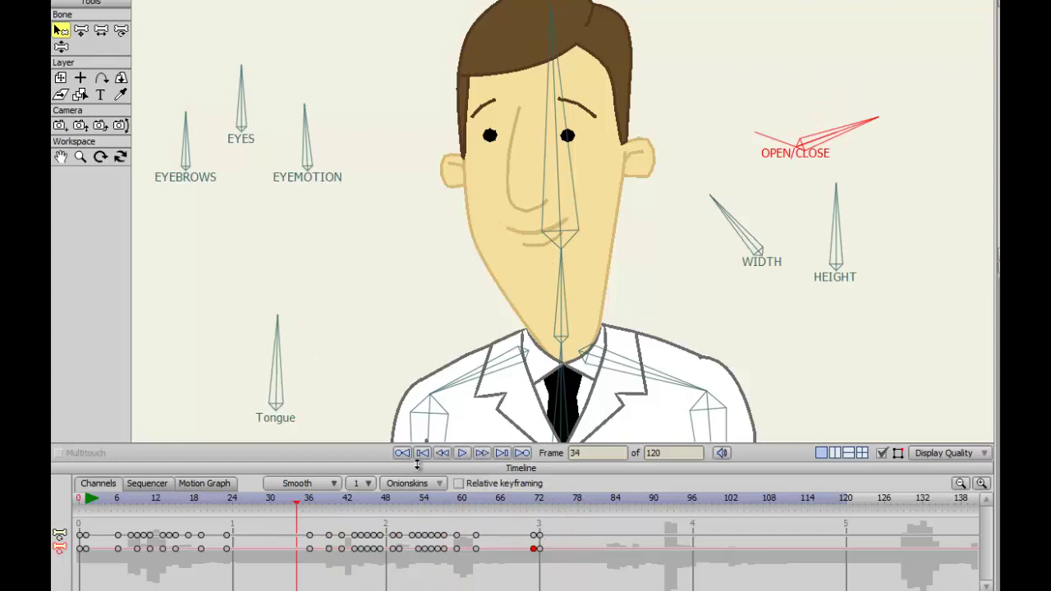
left_click(463, 454)
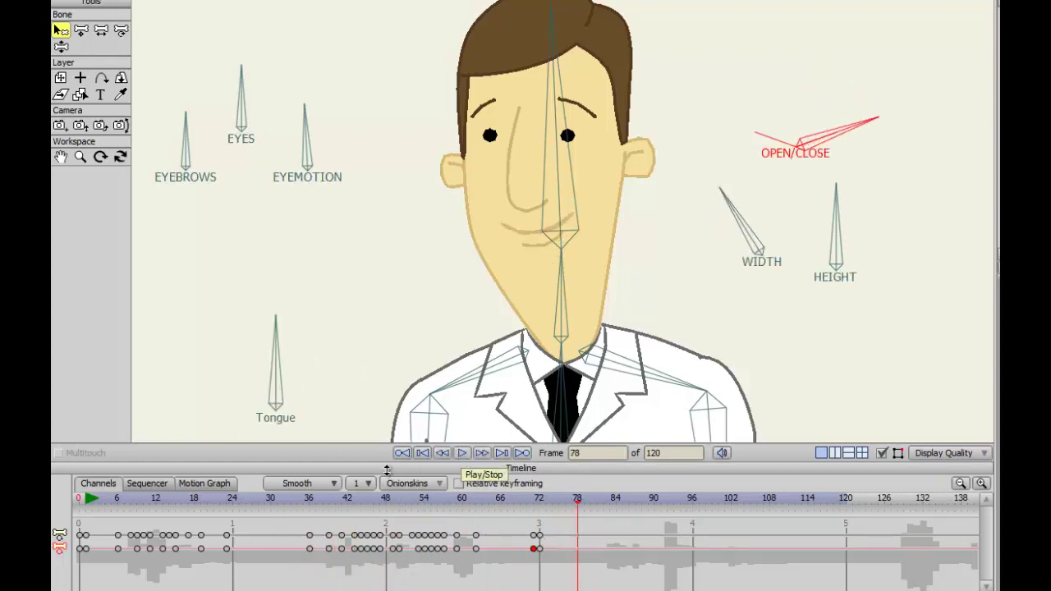
left_click(295, 498)
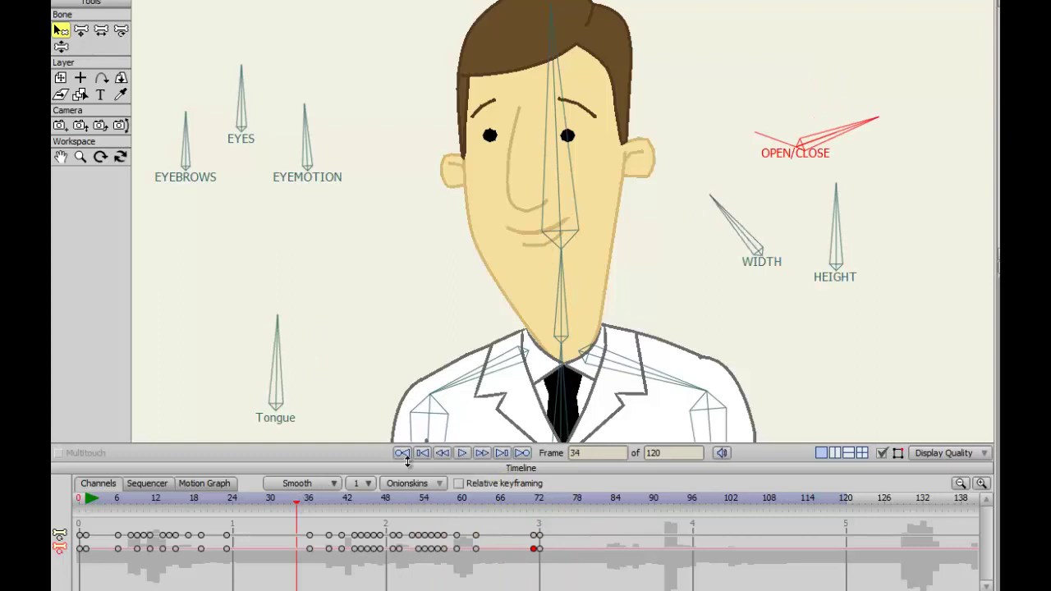
left_click(462, 454)
left_click(462, 455)
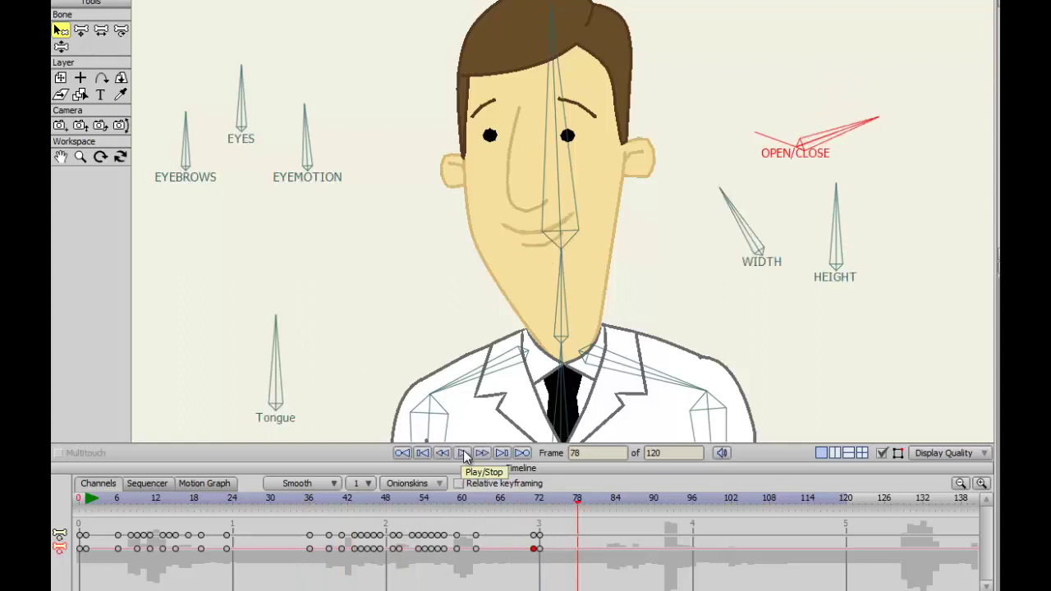